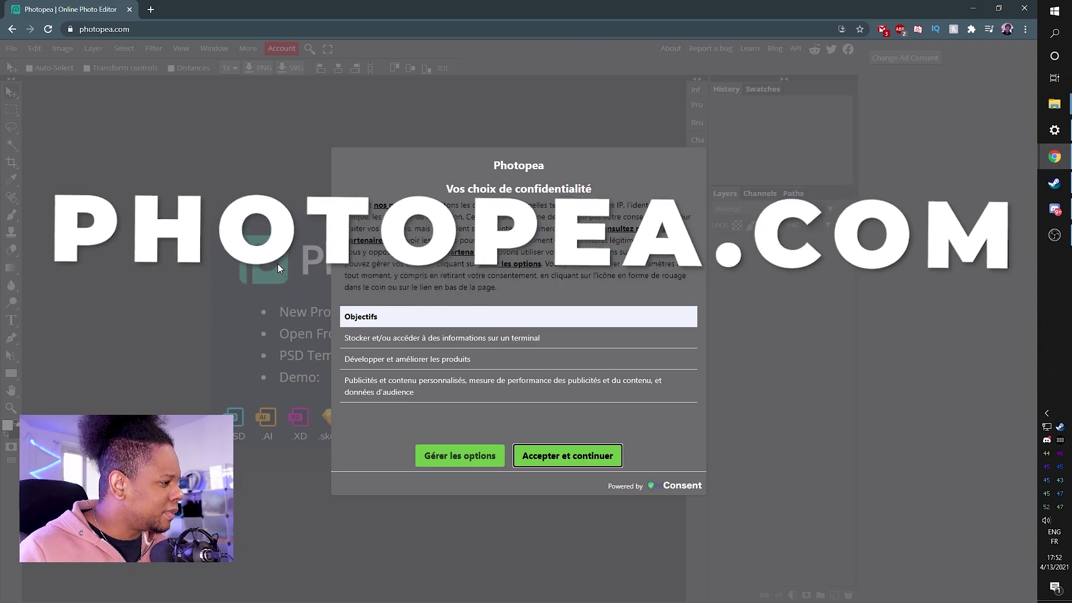
Accept the consent prompt and enter 1920 × 1080 px at 300 DPI for a new project
{"action": "left_click", "coordinate": [554, 456]}
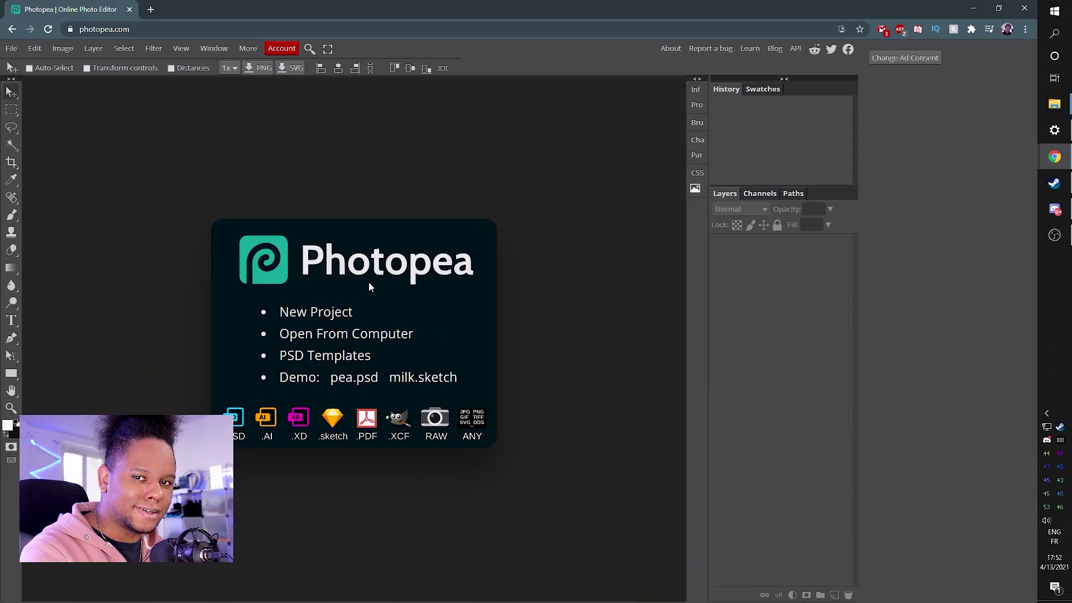
{"action": "left_click", "coordinate": [290, 311]}
{"action": "key", "text": "Tab"}
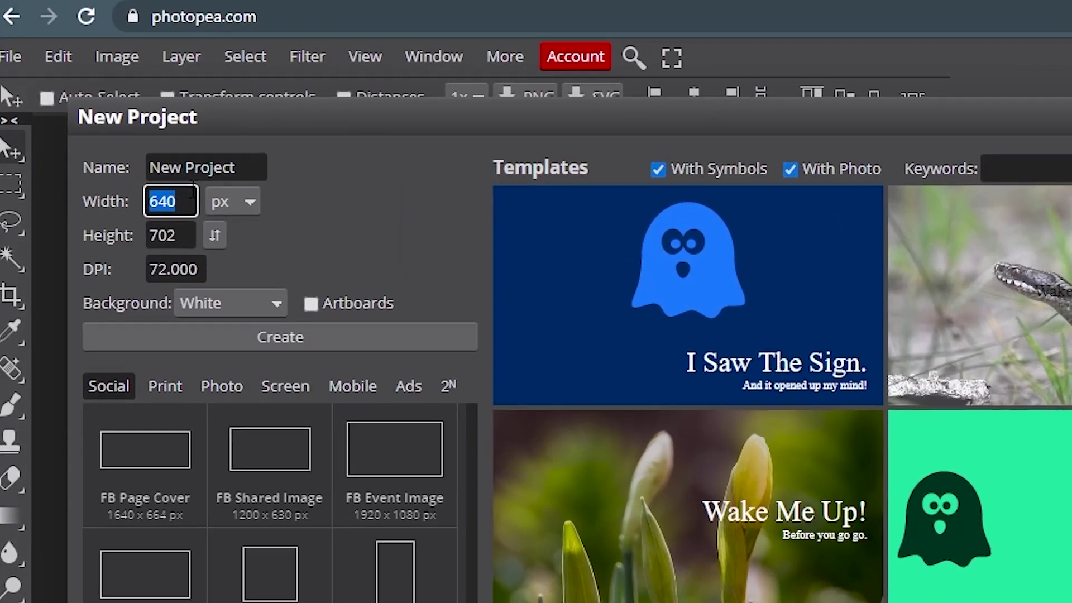
{"action": "type", "text": "1920"}
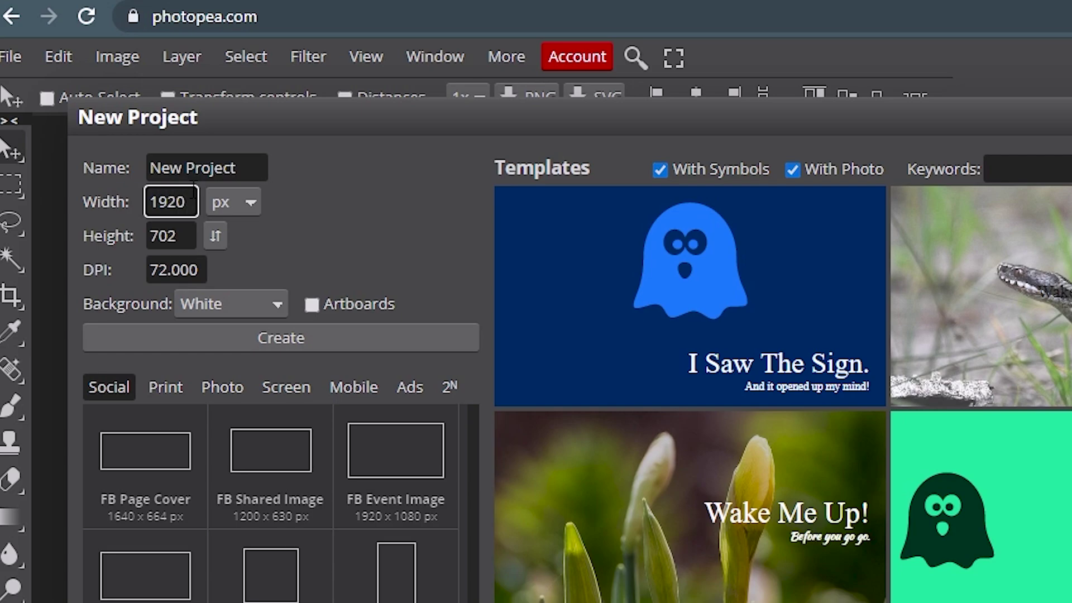
{"action": "key", "text": "Tab"}
{"action": "type", "text": "1080"}
{"action": "key", "text": "Tab"}
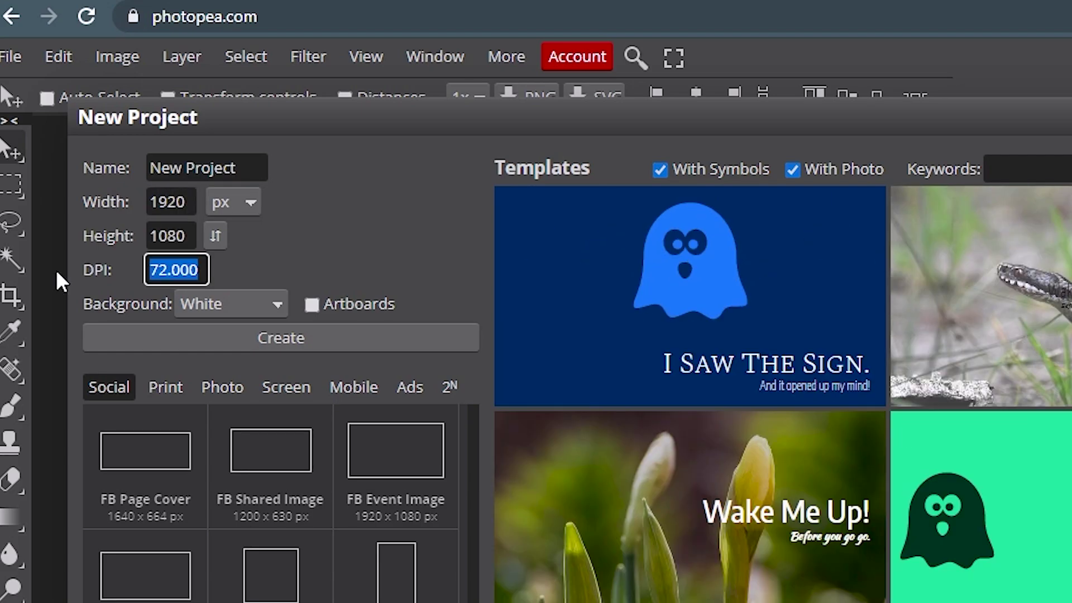
{"action": "type", "text": "300"}
{"action": "left_click", "coordinate": [168, 201]}
{"action": "type", "text": "1920"}
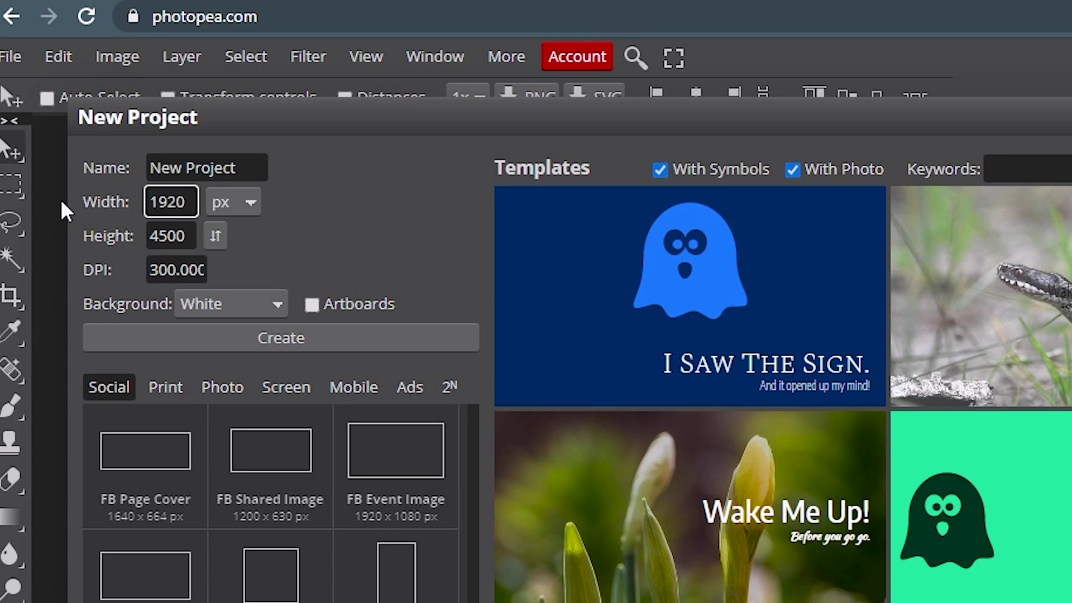
{"action": "key", "text": "Tab"}
{"action": "type", "text": "1080"}
Set the background to Transparent and create the project
{"action": "left_click", "coordinate": [118, 166]}
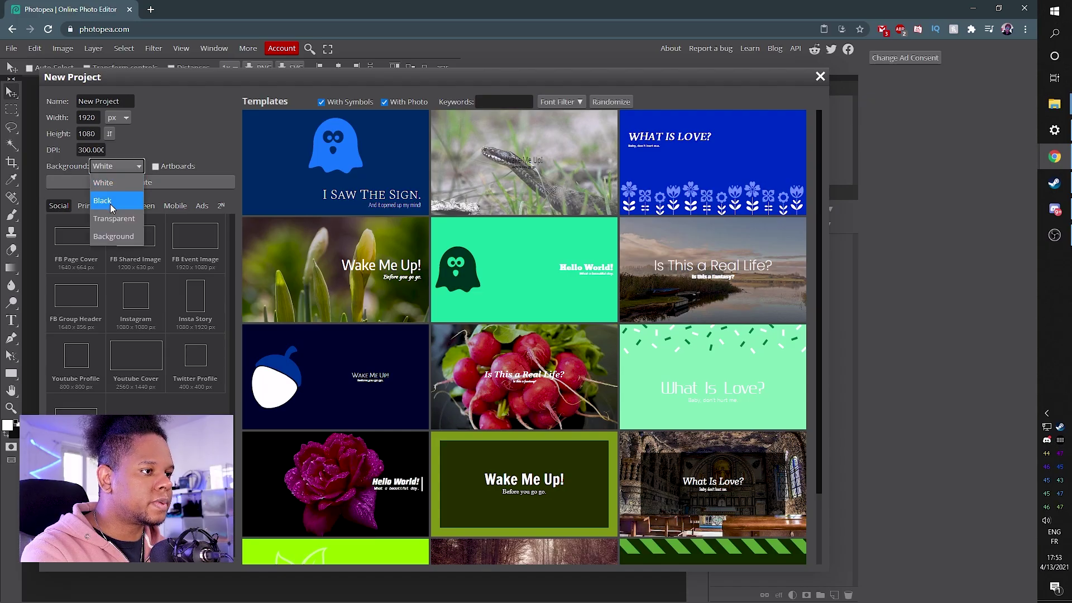
{"action": "left_click", "coordinate": [112, 196]}
{"action": "left_click", "coordinate": [117, 166]}
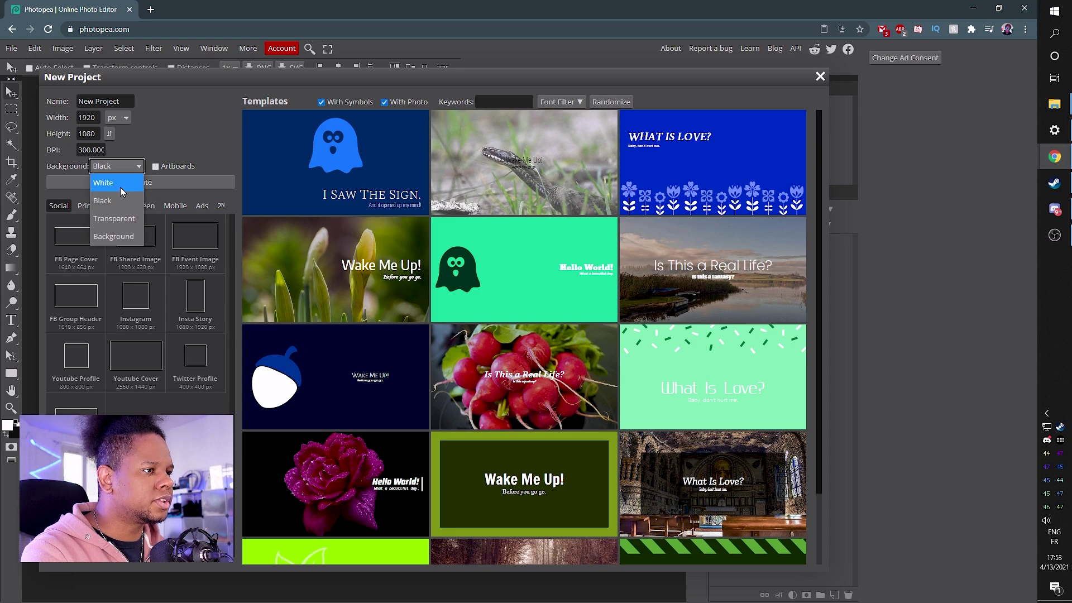
{"action": "left_click", "coordinate": [118, 223]}
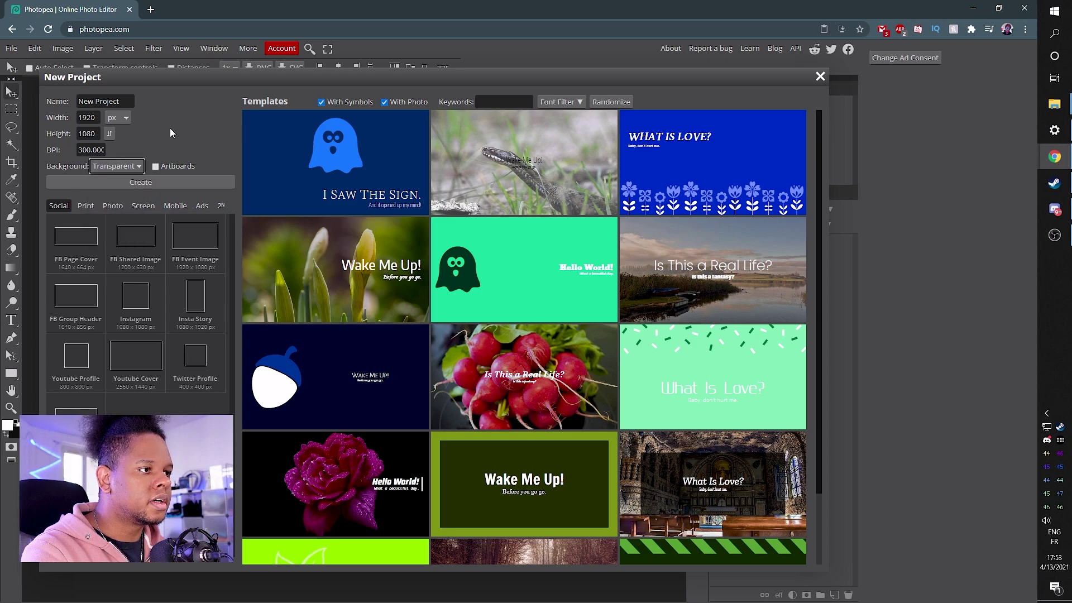
{"action": "left_click", "coordinate": [152, 188]}
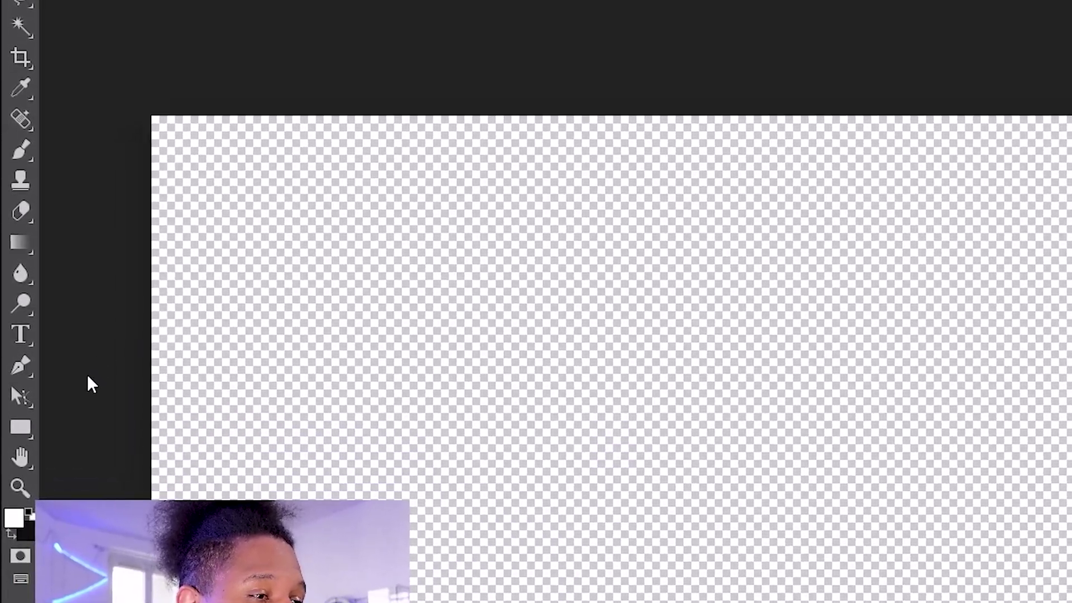
Draw a rectangle with 100 px corner radius across the whole canvas
{"action": "left_click", "coordinate": [21, 427]}
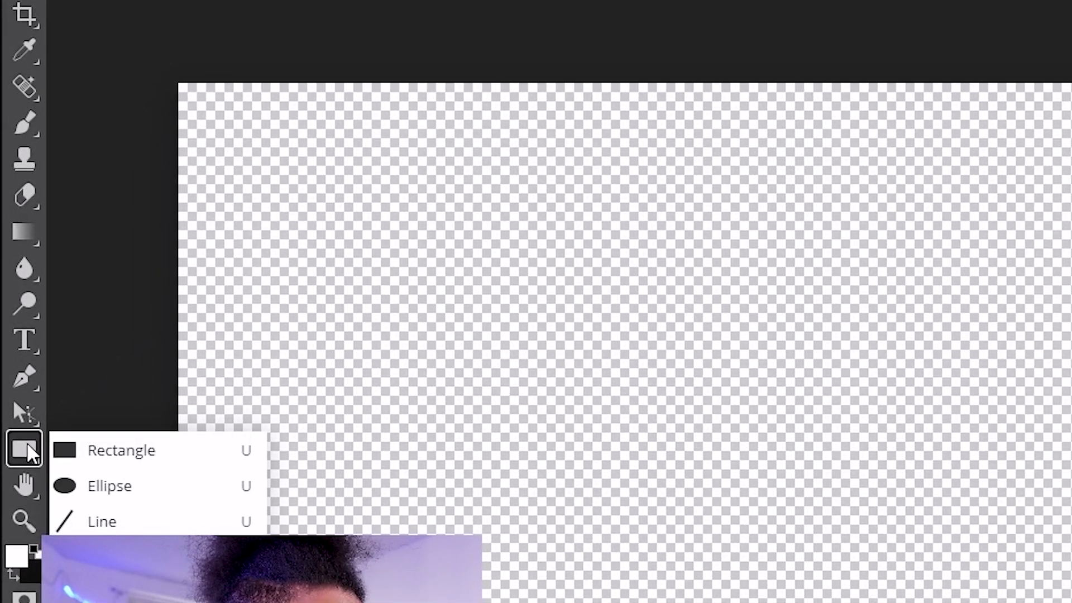
{"action": "left_click", "coordinate": [104, 453]}
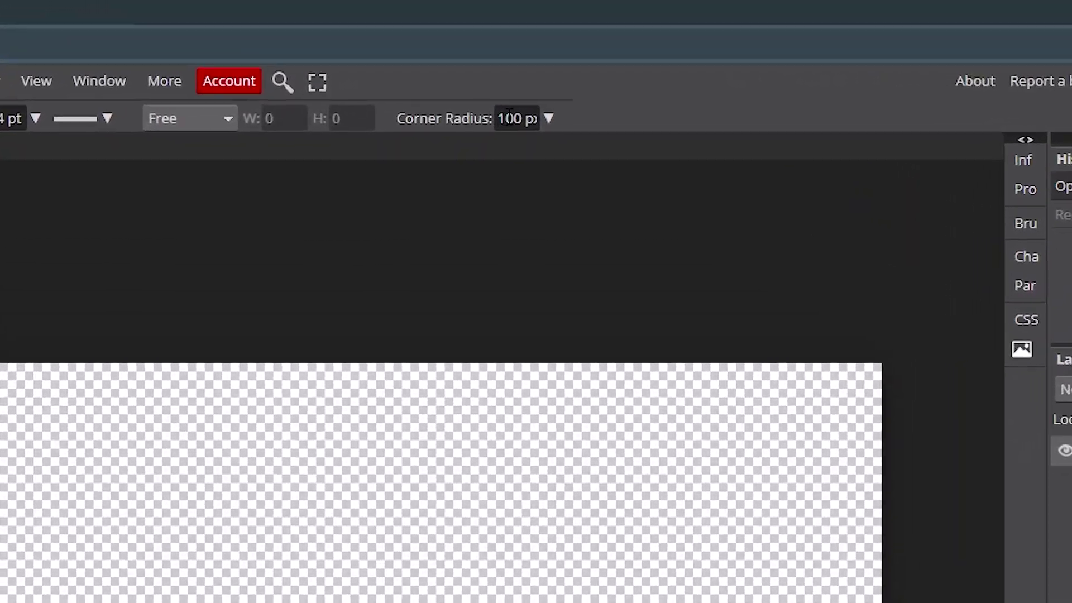
{"action": "left_click", "coordinate": [507, 119]}
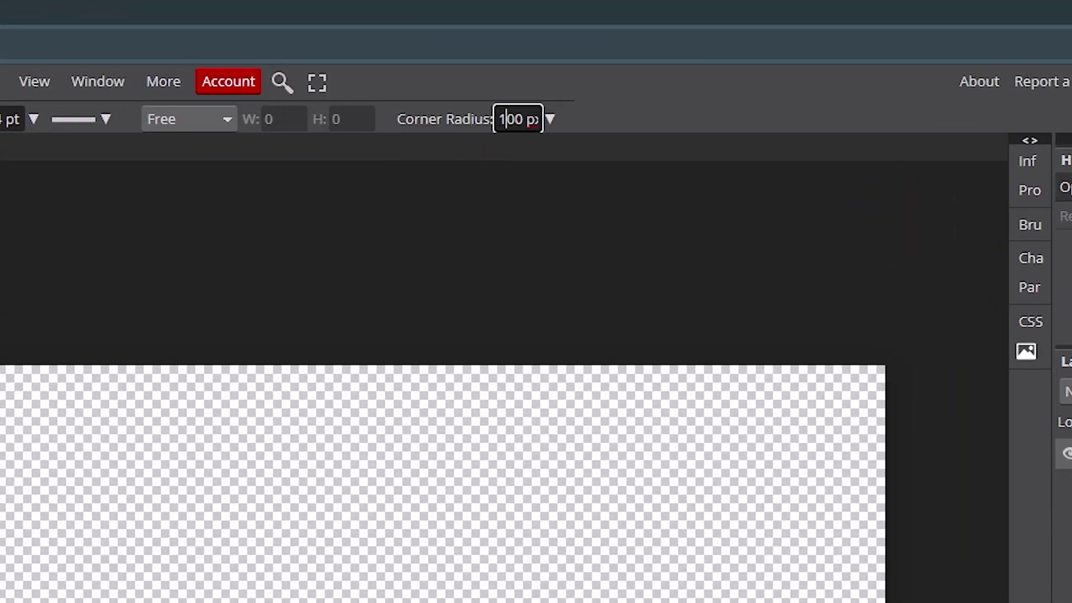
{"action": "left_click_drag", "start_coordinate": [87, 197], "coordinate": [621, 496]}
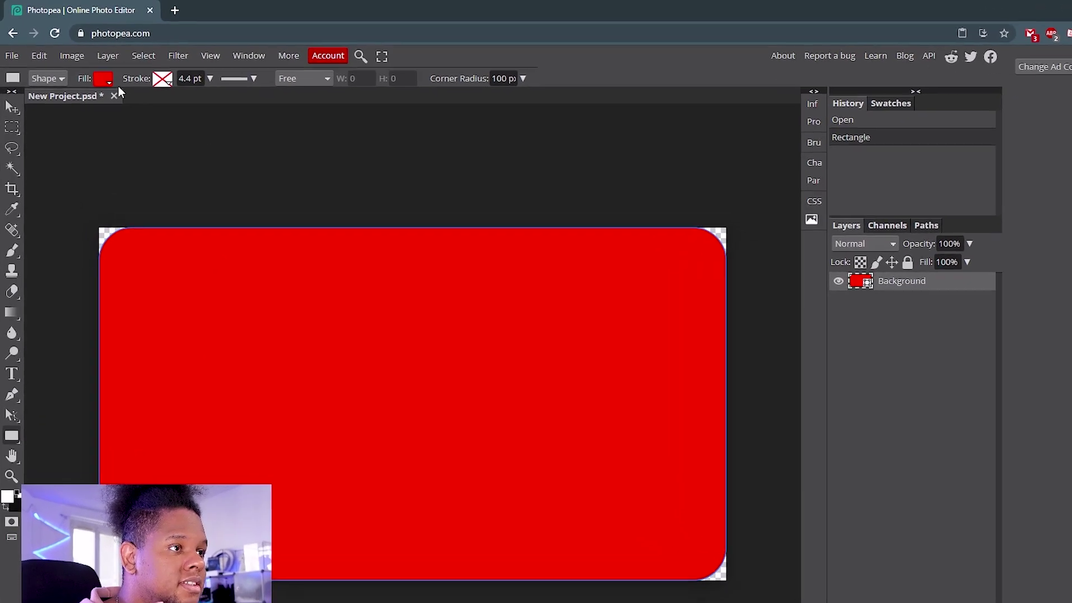
Switch the shape's fill to a black-to-white gradient and open a new browser tab
{"action": "left_click", "coordinate": [106, 80]}
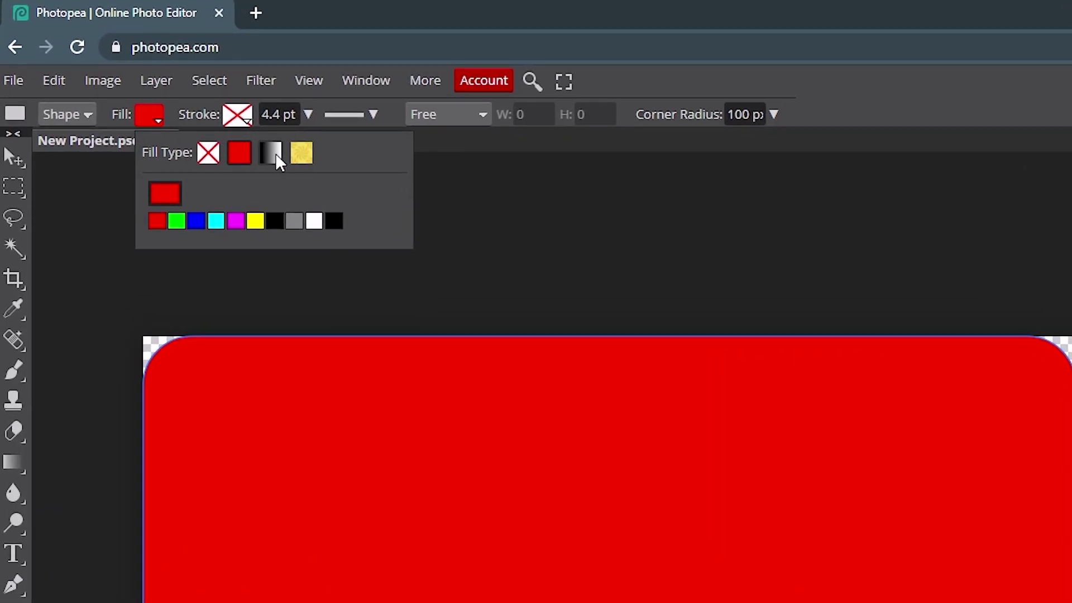
{"action": "left_click", "coordinate": [273, 154]}
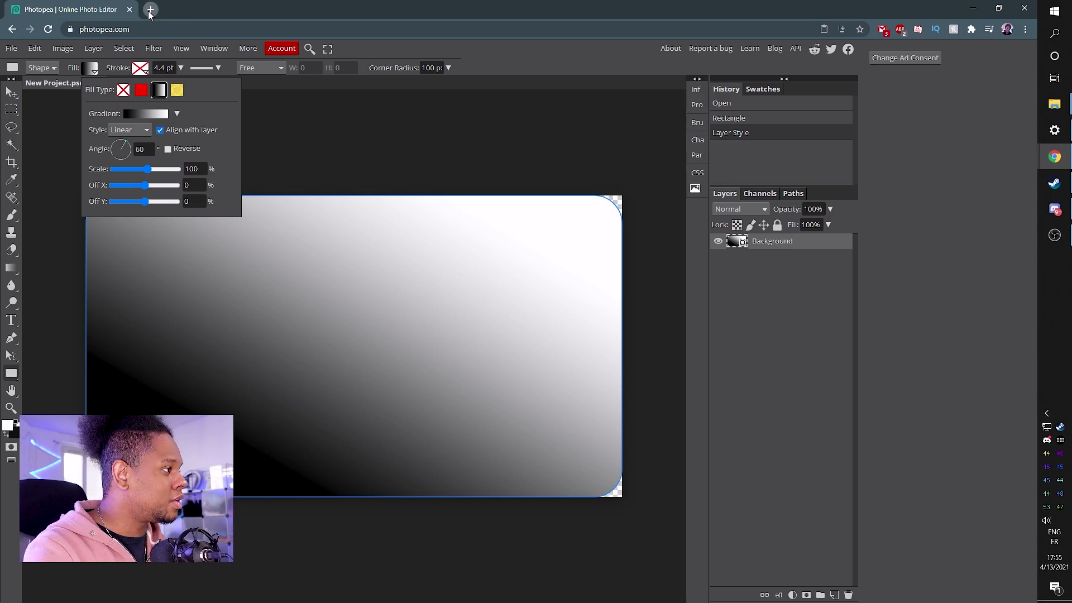
{"action": "left_click", "coordinate": [150, 10]}
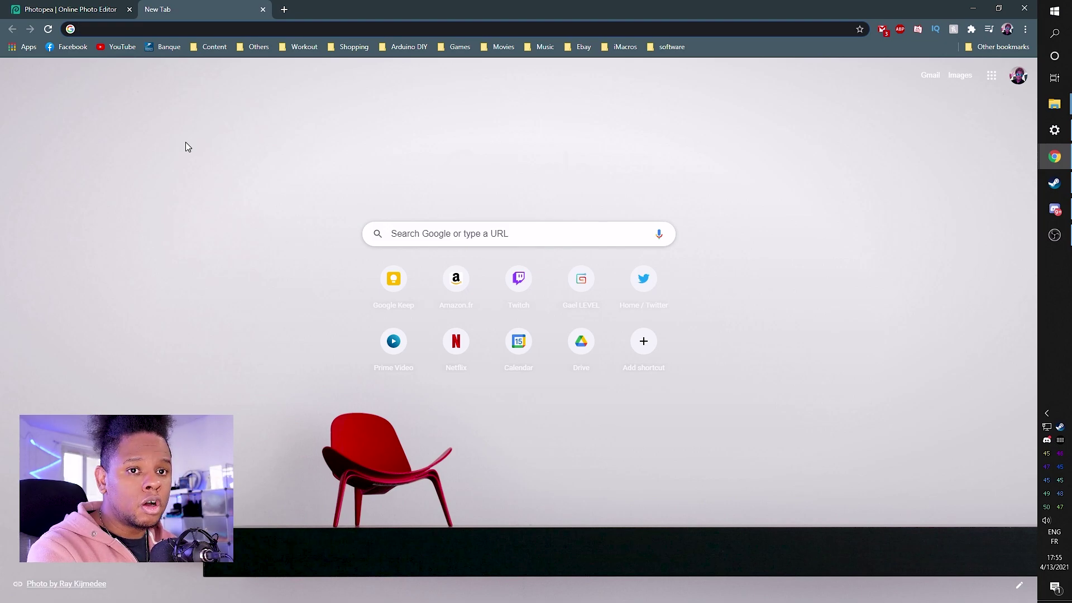
Search Google Images for '2 color gradient' and preview a grid of gradient swatches
{"action": "type", "text": "2 color gradient"}
{"action": "key", "text": "Return"}
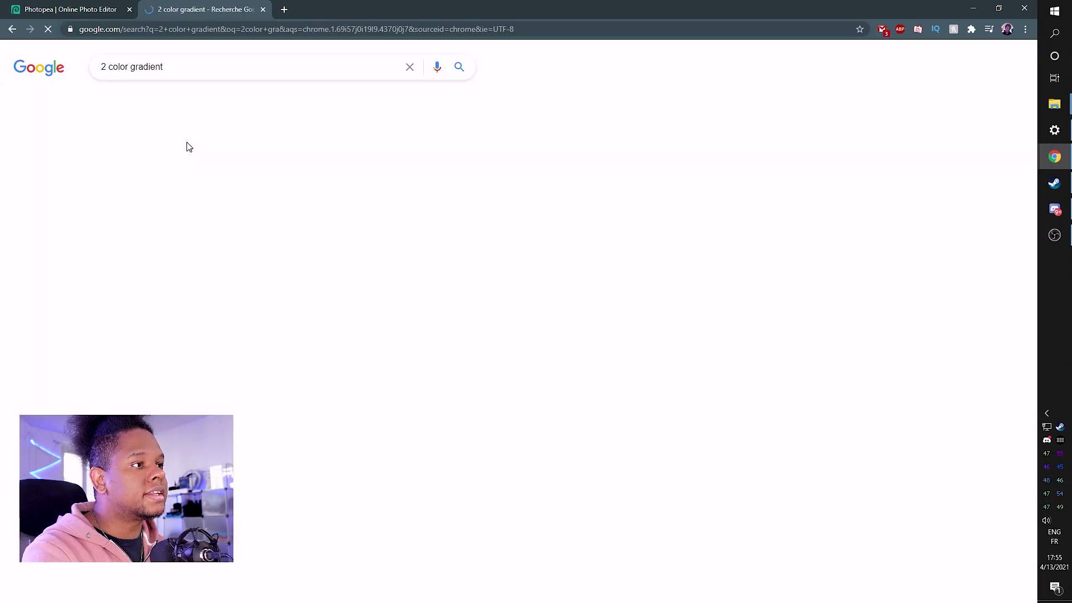
{"action": "left_click", "coordinate": [163, 102]}
{"action": "scroll", "coordinate": [105, 333], "scroll_direction": "down", "scroll_amount": 1}
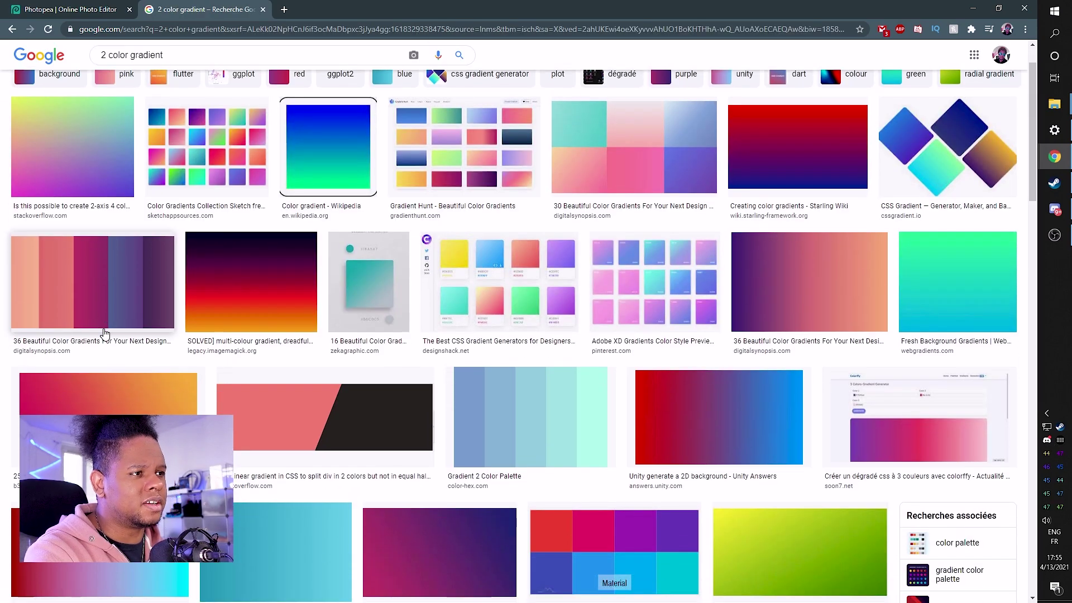
{"action": "scroll", "coordinate": [105, 334], "scroll_direction": "down", "scroll_amount": 10}
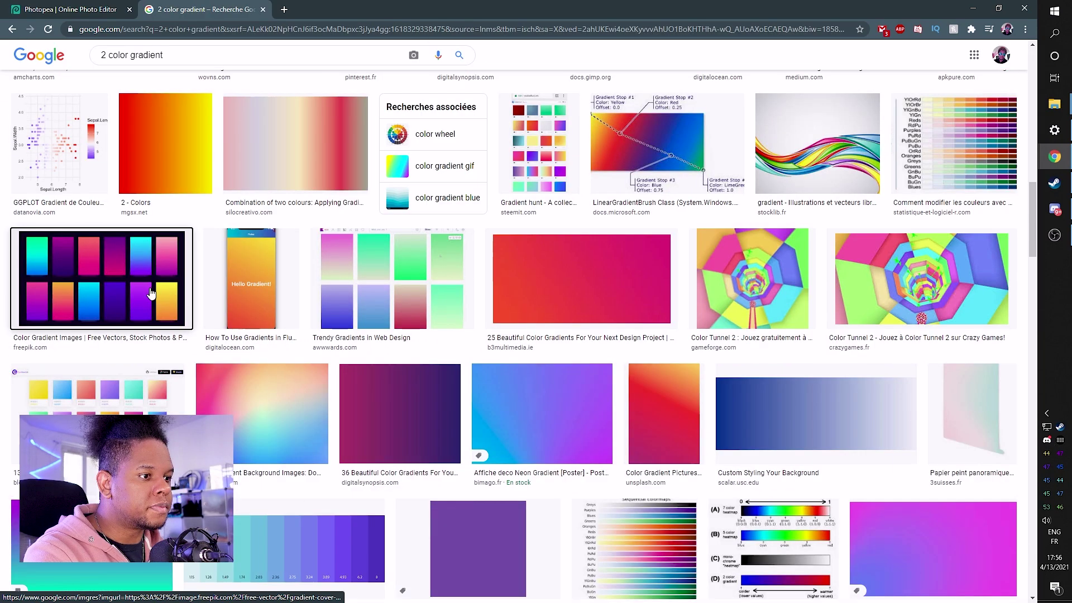
{"action": "left_click", "coordinate": [151, 294]}
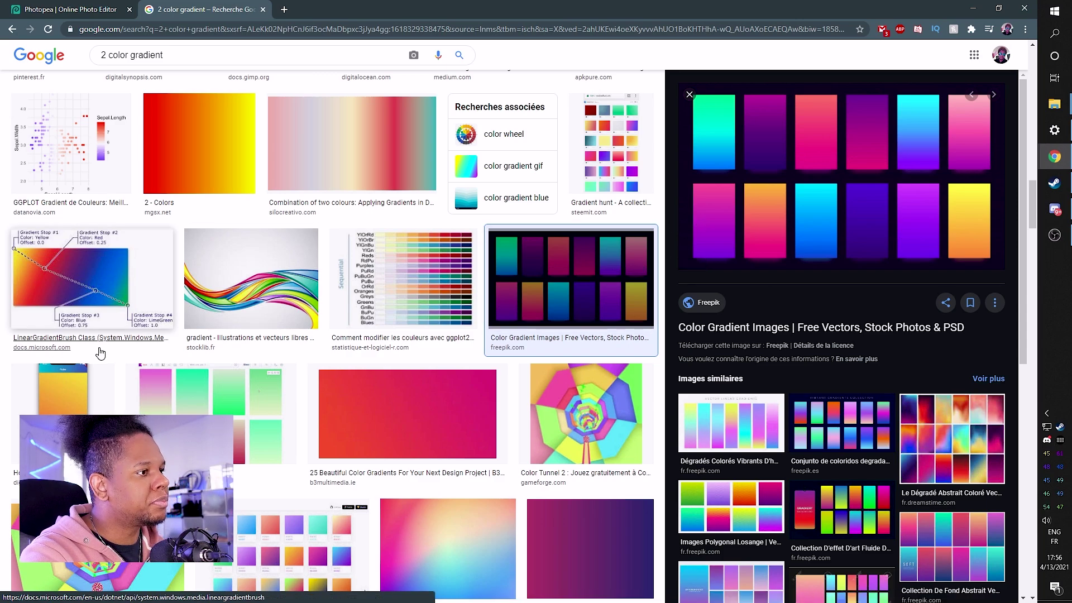
{"action": "scroll", "coordinate": [99, 352], "scroll_direction": "up", "scroll_amount": 2}
Recolour the shape's gradient stops to pink on the left and orange on the right
{"action": "left_click", "coordinate": [71, 11]}
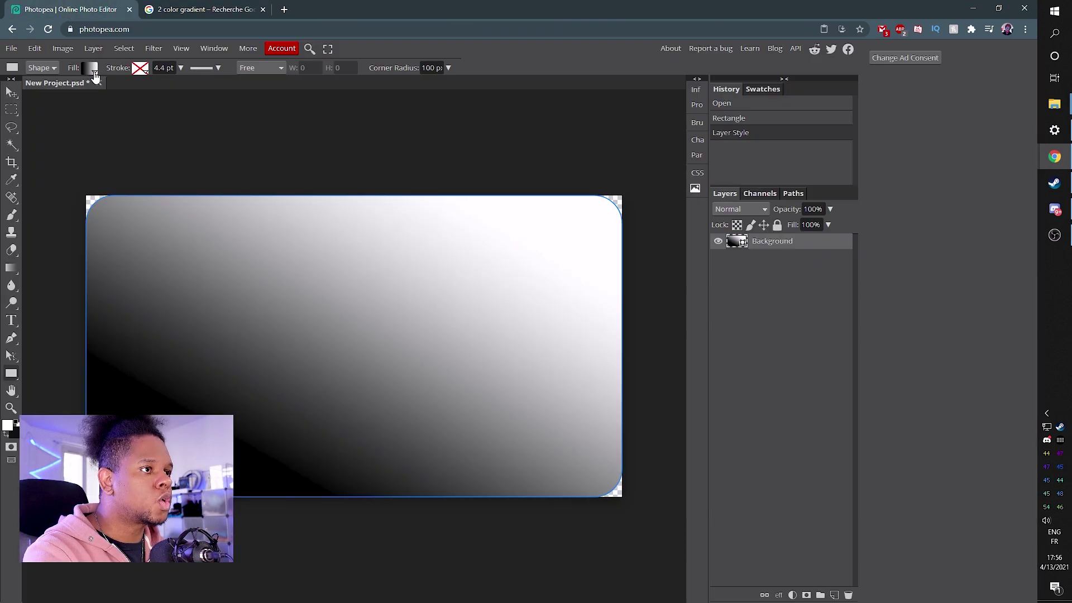
{"action": "left_click", "coordinate": [94, 71]}
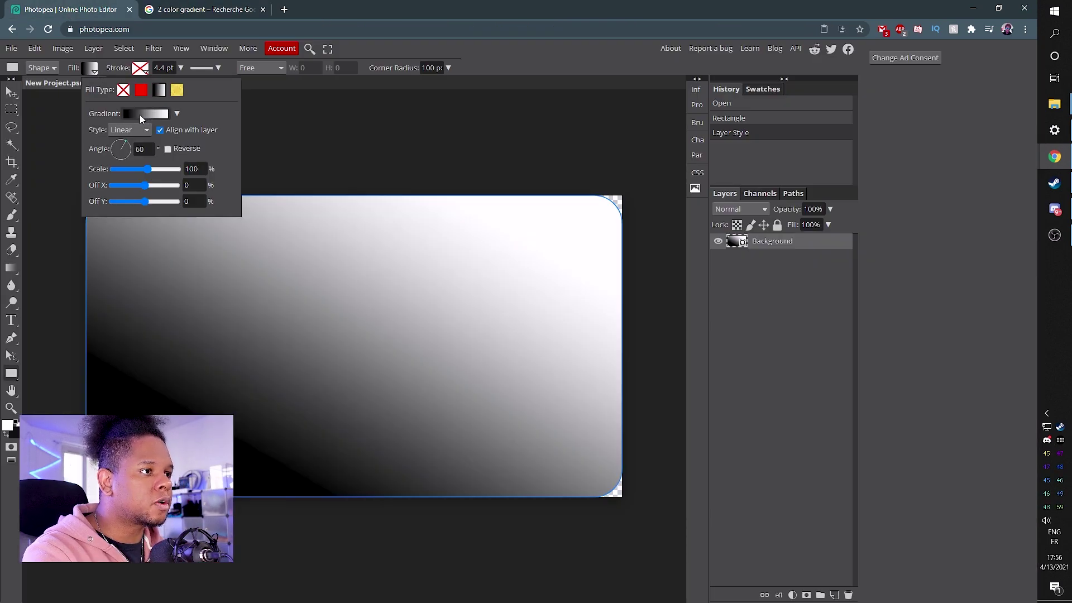
{"action": "left_click", "coordinate": [139, 114]}
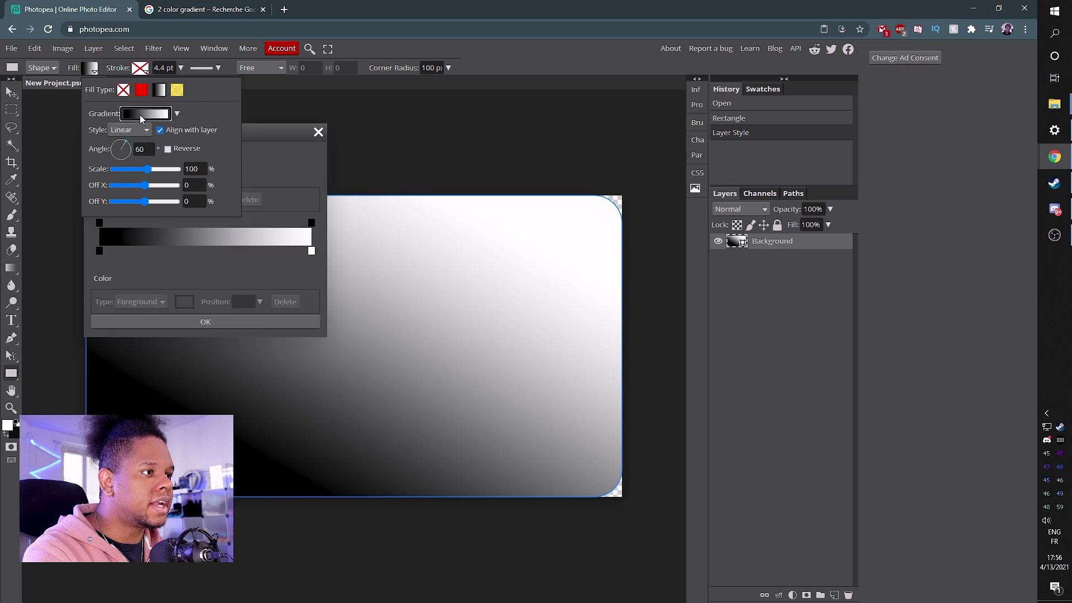
{"action": "left_click", "coordinate": [98, 251]}
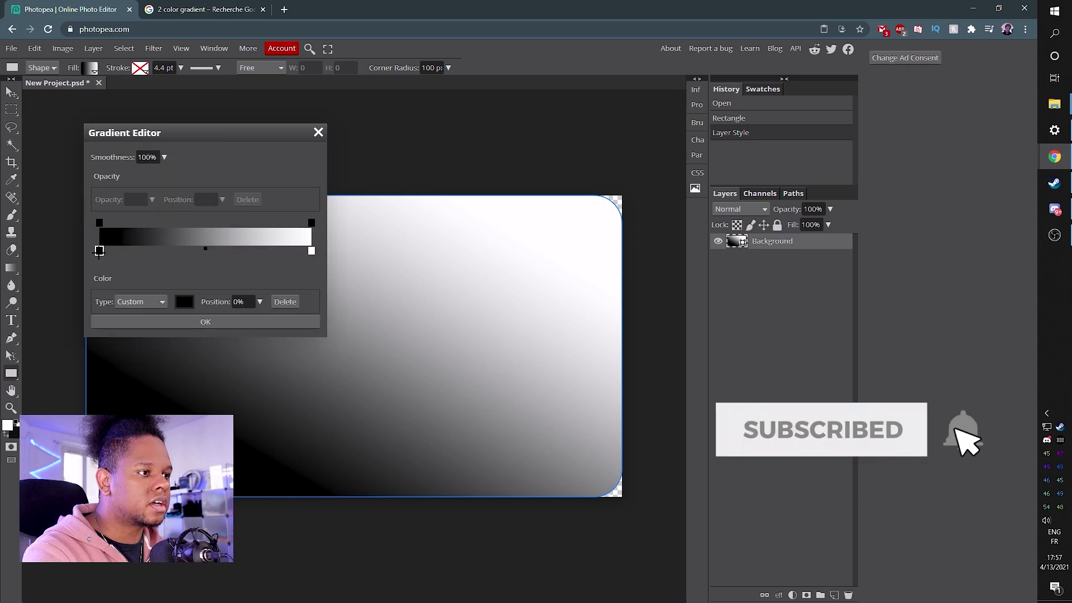
{"action": "double_click", "coordinate": [100, 251]}
{"action": "left_click_drag", "start_coordinate": [315, 368], "coordinate": [317, 226]}
{"action": "key", "text": "Return"}
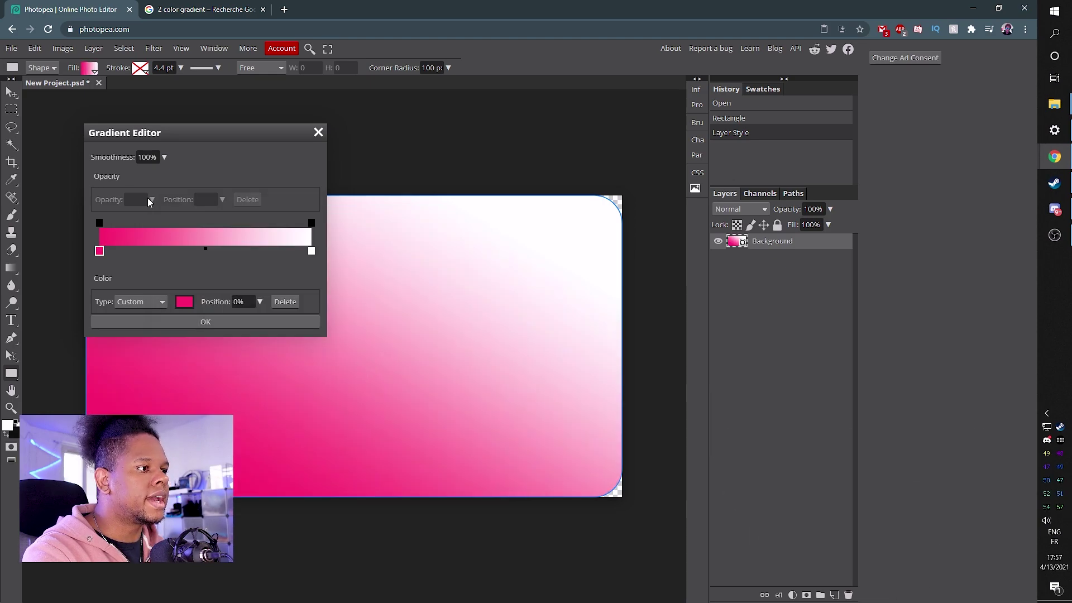
{"action": "double_click", "coordinate": [311, 253]}
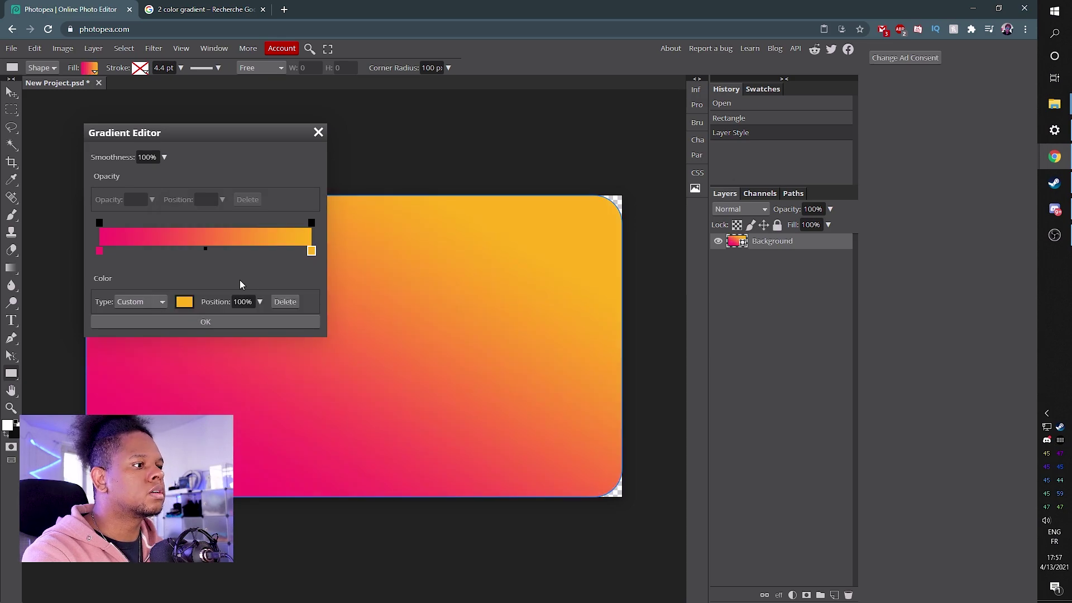
{"action": "left_click", "coordinate": [240, 280]}
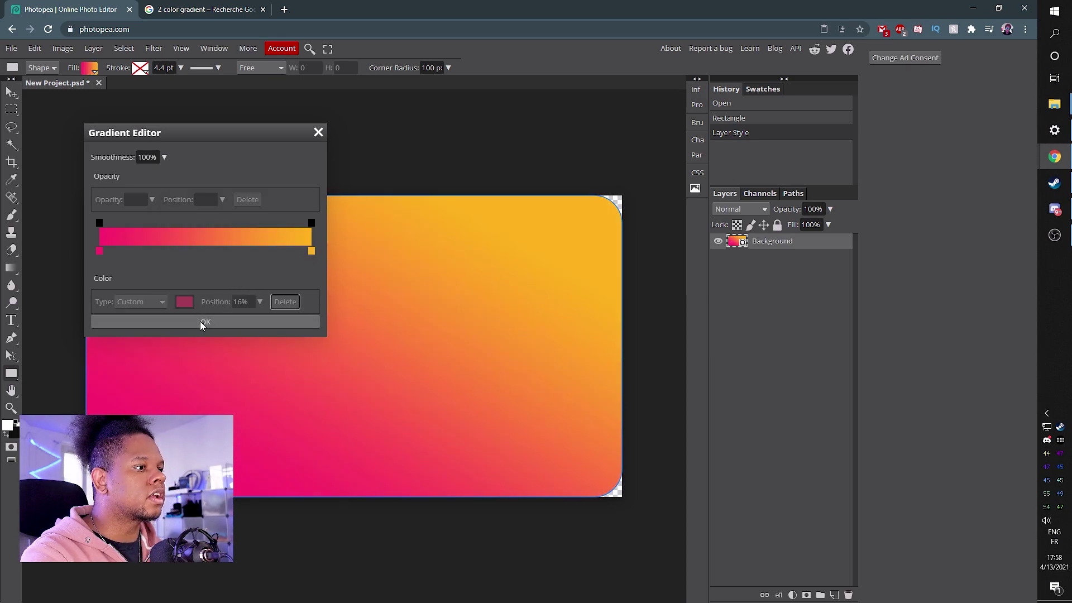
{"action": "left_click", "coordinate": [202, 322]}
{"action": "left_click", "coordinate": [90, 69]}
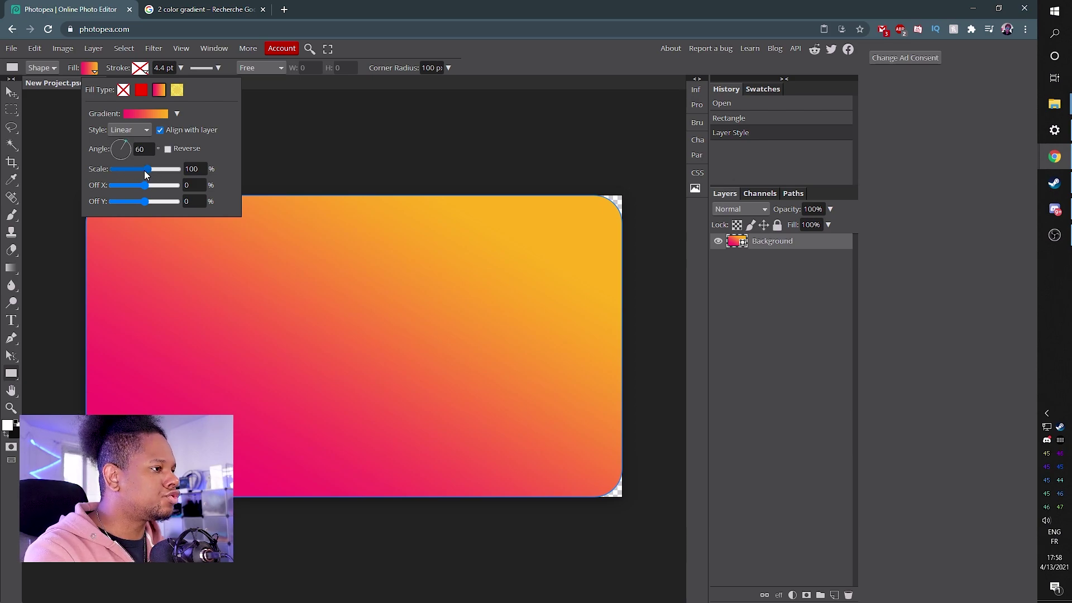
Scale the gradient to 132% and rotate it to roughly 18°
{"action": "left_click_drag", "start_coordinate": [147, 171], "coordinate": [153, 172]}
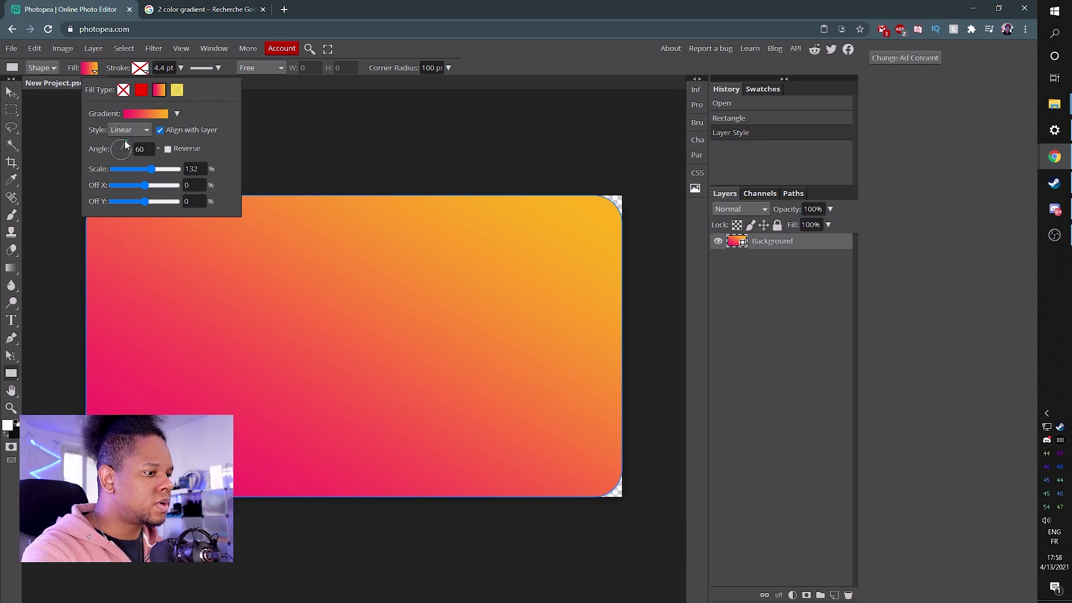
{"action": "left_click_drag", "start_coordinate": [125, 145], "coordinate": [127, 147]}
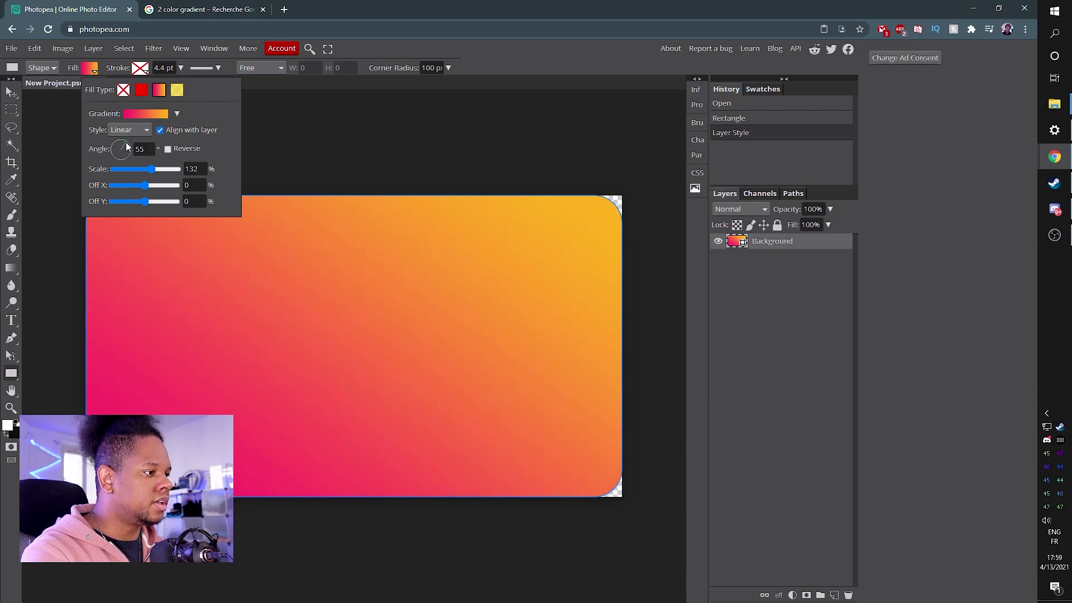
{"action": "left_click_drag", "start_coordinate": [129, 149], "coordinate": [130, 150]}
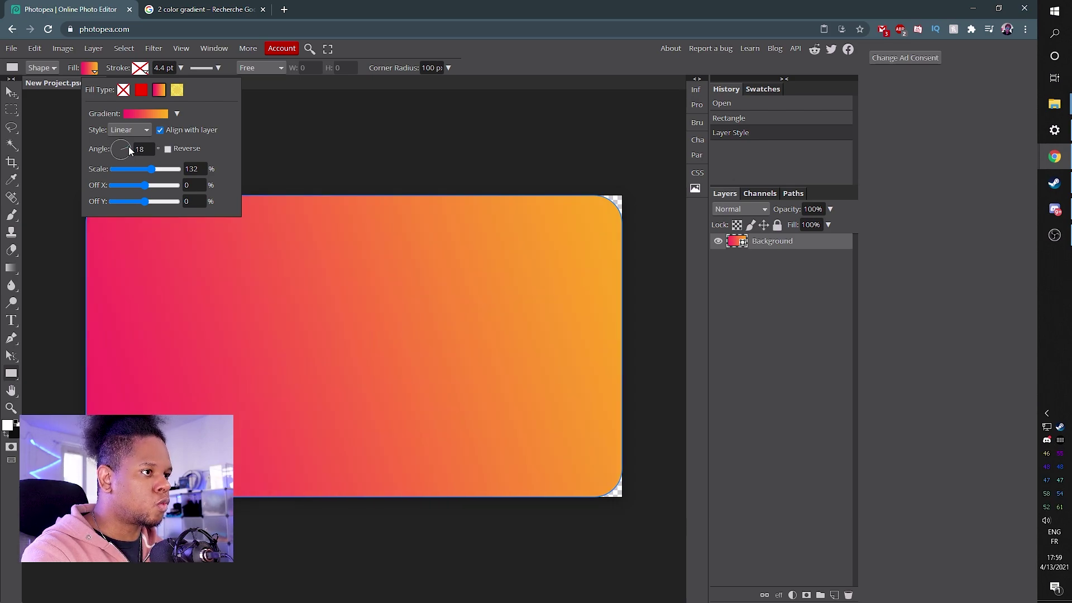
{"action": "left_click", "coordinate": [531, 54]}
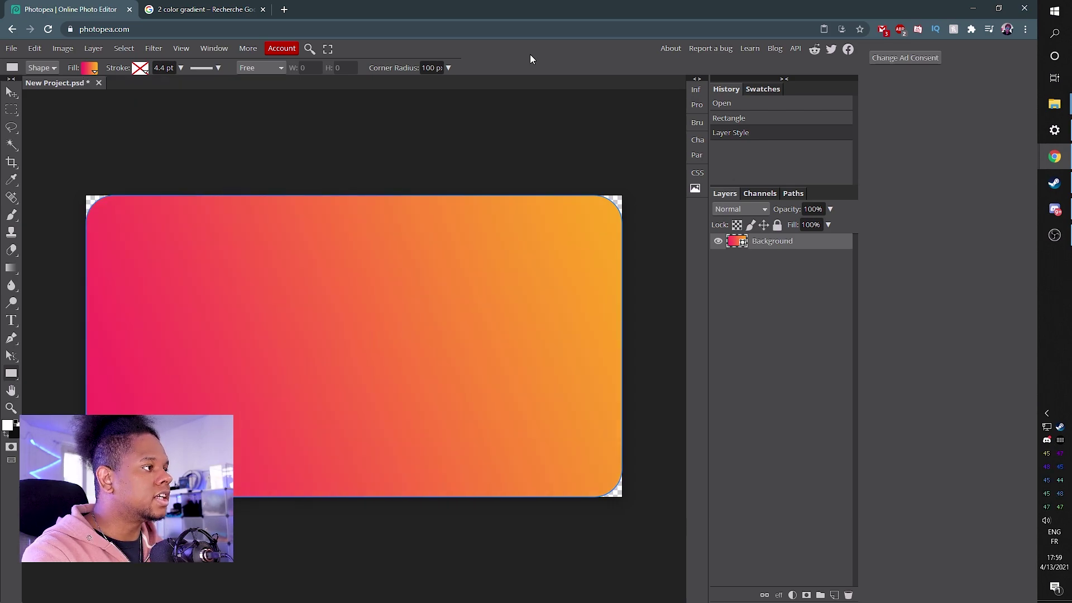
Select a strip along the rectangle's bottom edge and add a raster mask from it
{"action": "left_click", "coordinate": [11, 110]}
{"action": "left_click_drag", "start_coordinate": [645, 522], "coordinate": [651, 447]}
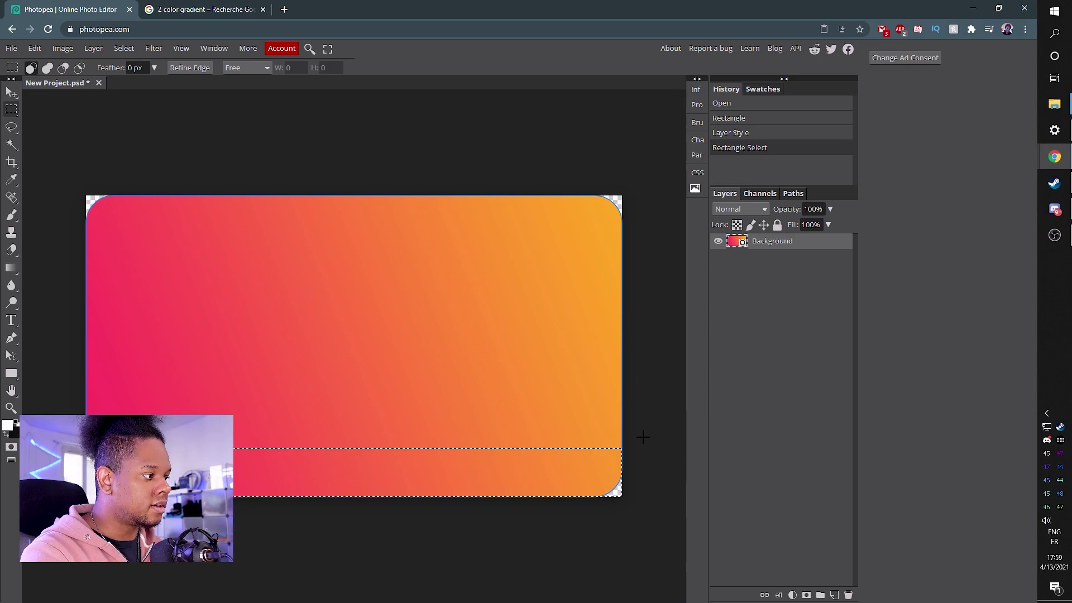
{"action": "left_click", "coordinate": [806, 596]}
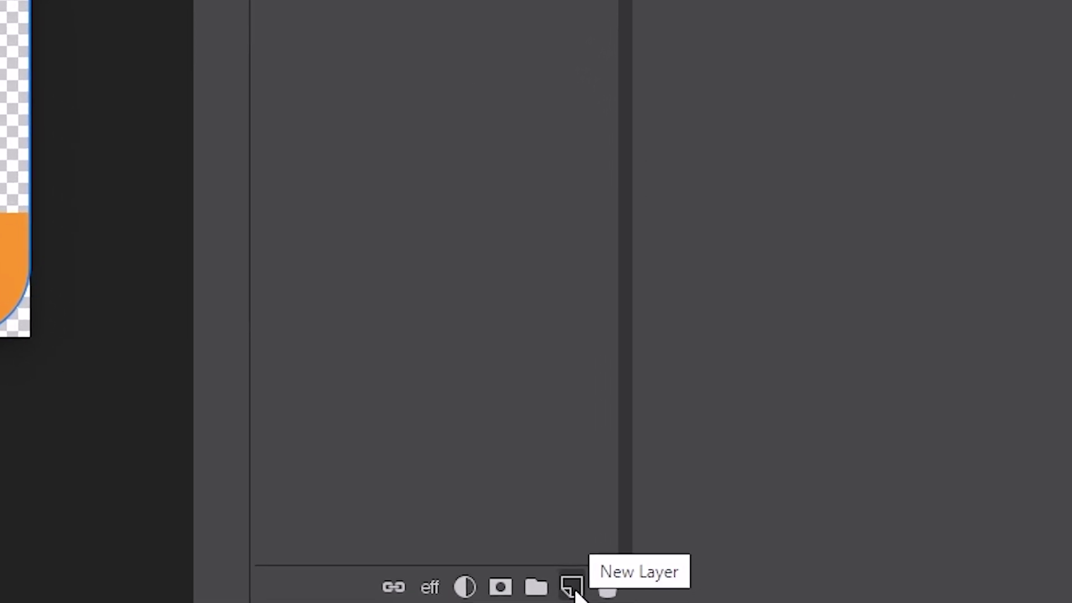
Add a new layer and flood-fill it with black using the Paint Bucket
{"action": "left_click", "coordinate": [562, 585]}
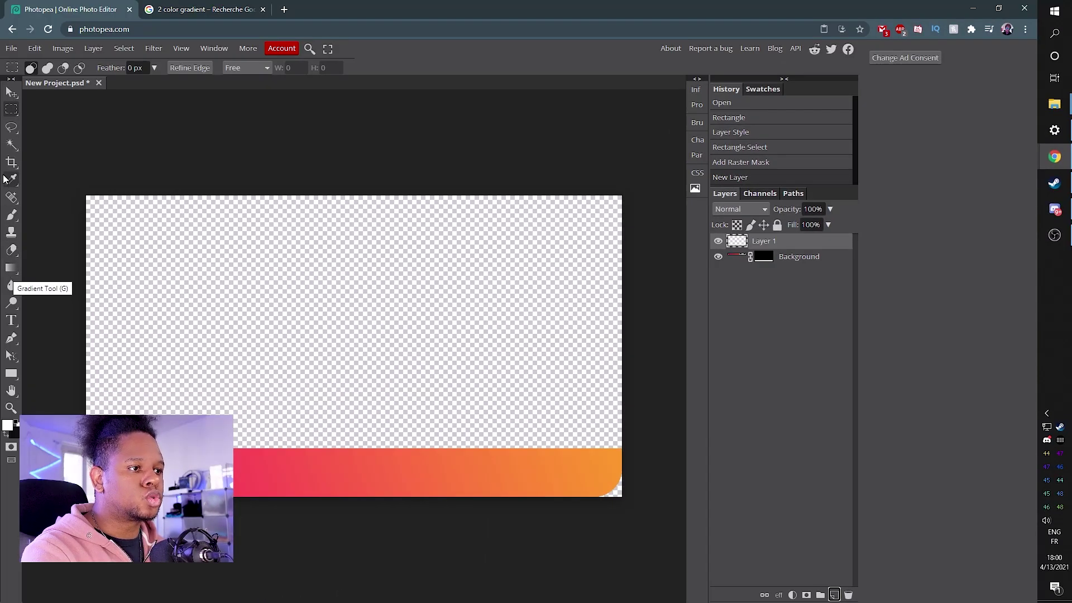
{"action": "right_click", "coordinate": [15, 273]}
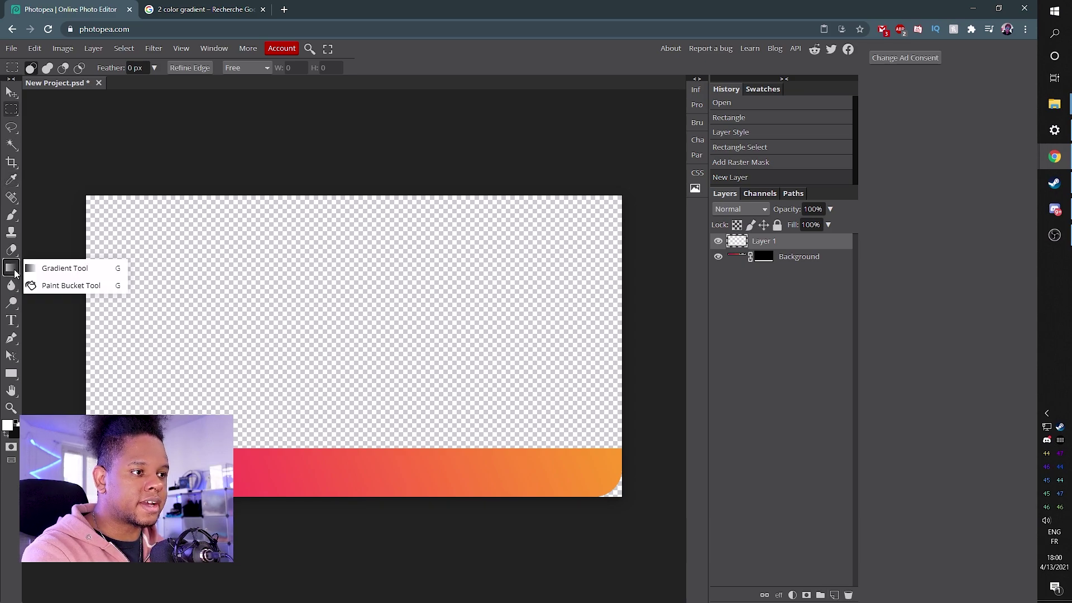
{"action": "left_click", "coordinate": [76, 289]}
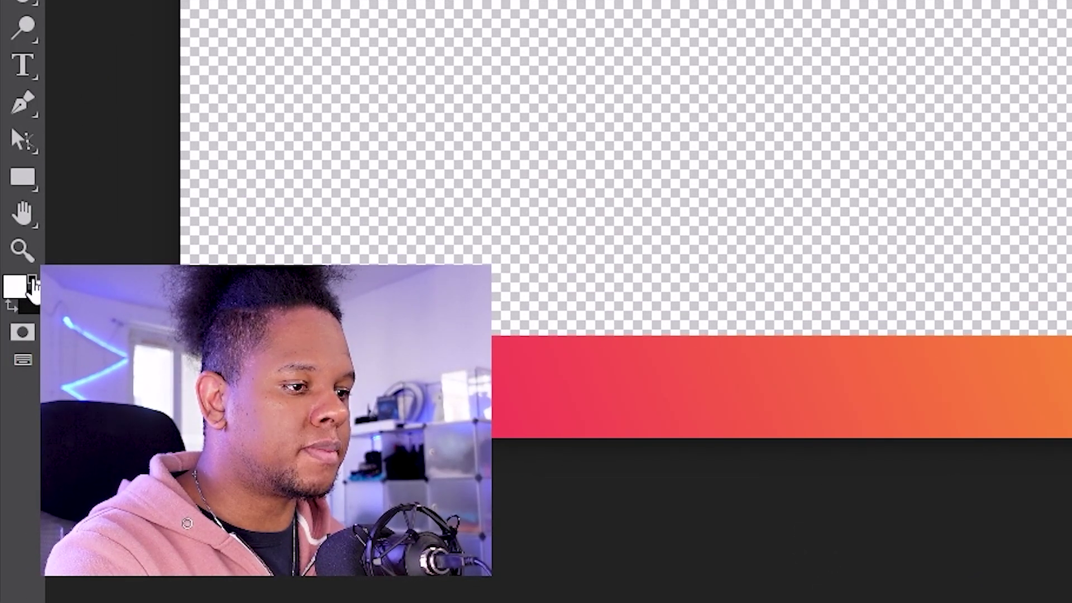
{"action": "left_click", "coordinate": [32, 281]}
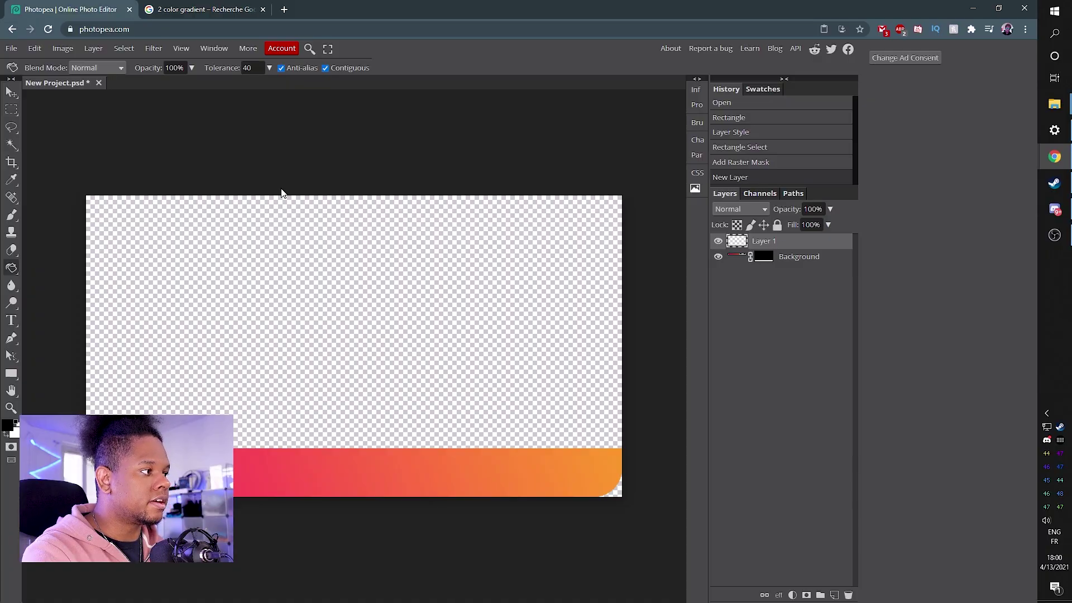
{"action": "left_click", "coordinate": [325, 300]}
Move the gradient layer above the black layer and make a single copy of it
{"action": "left_click_drag", "start_coordinate": [795, 244], "coordinate": [836, 596]}
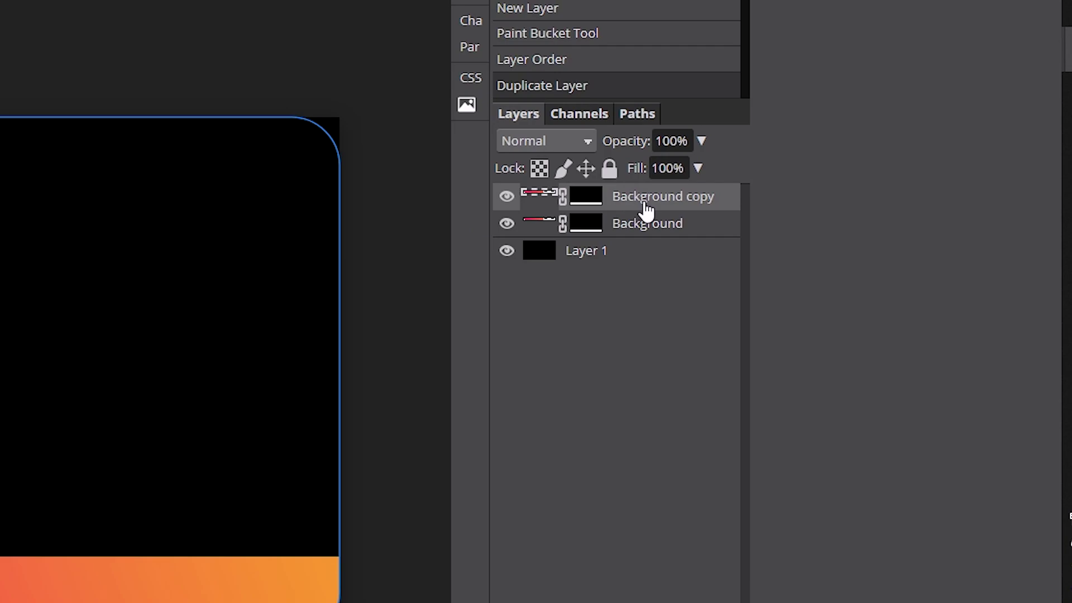
{"action": "left_click_drag", "start_coordinate": [650, 202], "coordinate": [649, 189]}
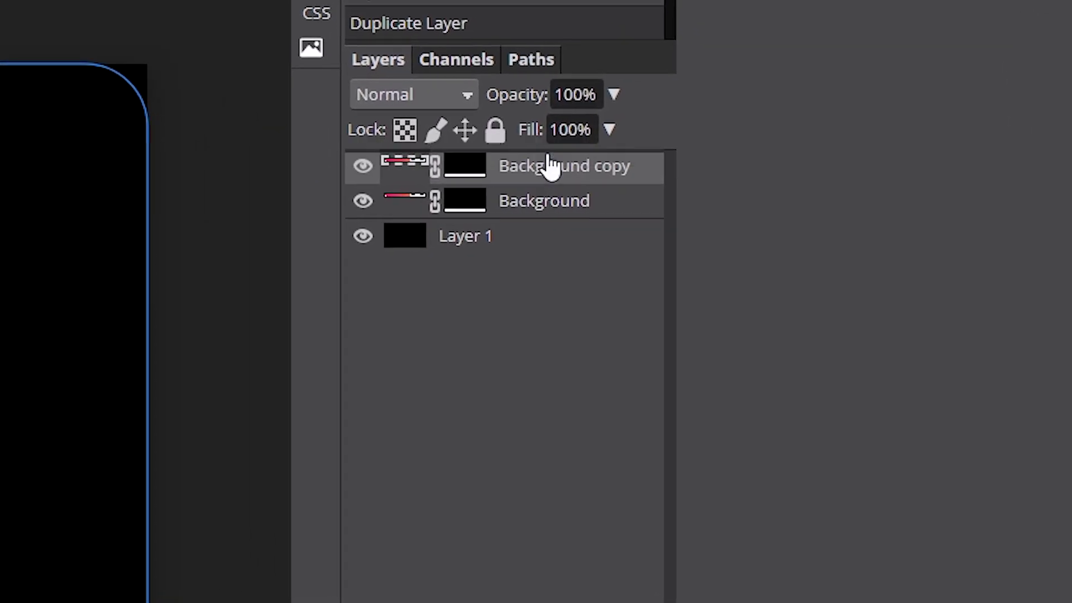
{"action": "key", "text": "ctrl+j"}
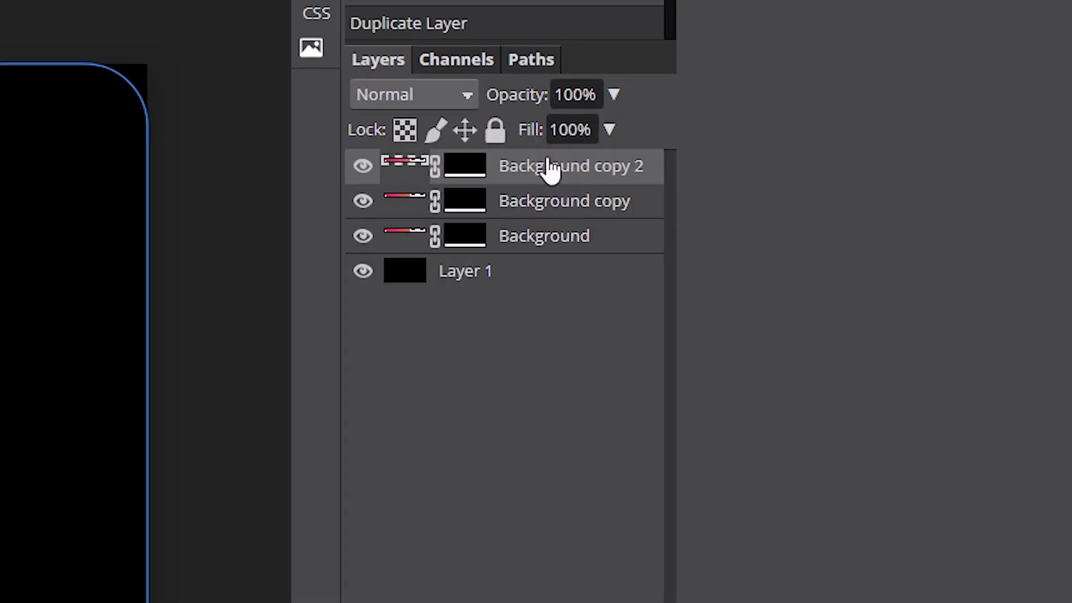
{"action": "key", "text": "ctrl+z"}
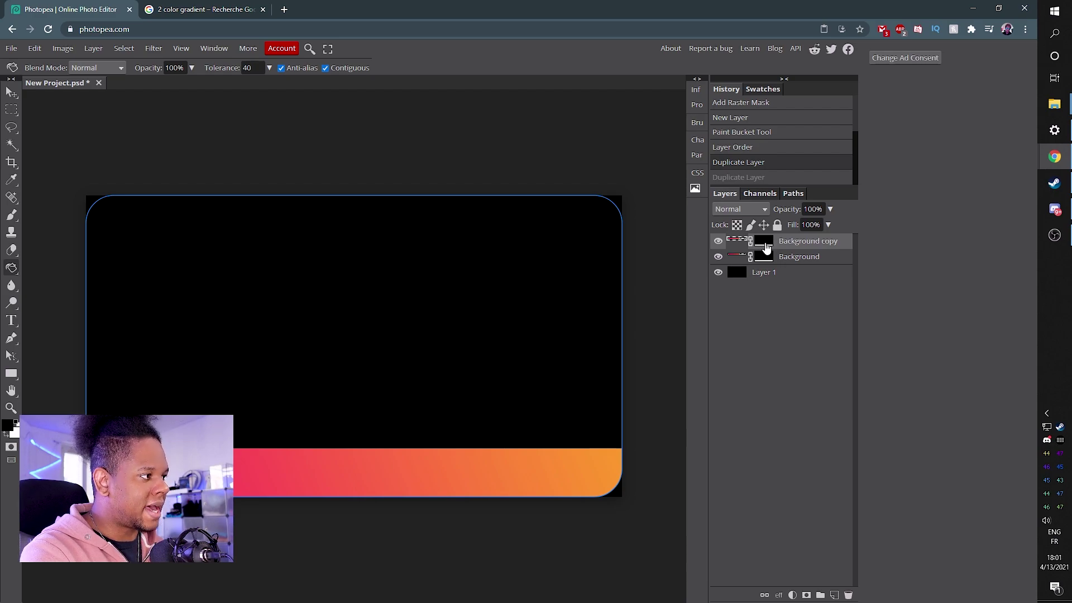
{"action": "right_click", "coordinate": [771, 248]}
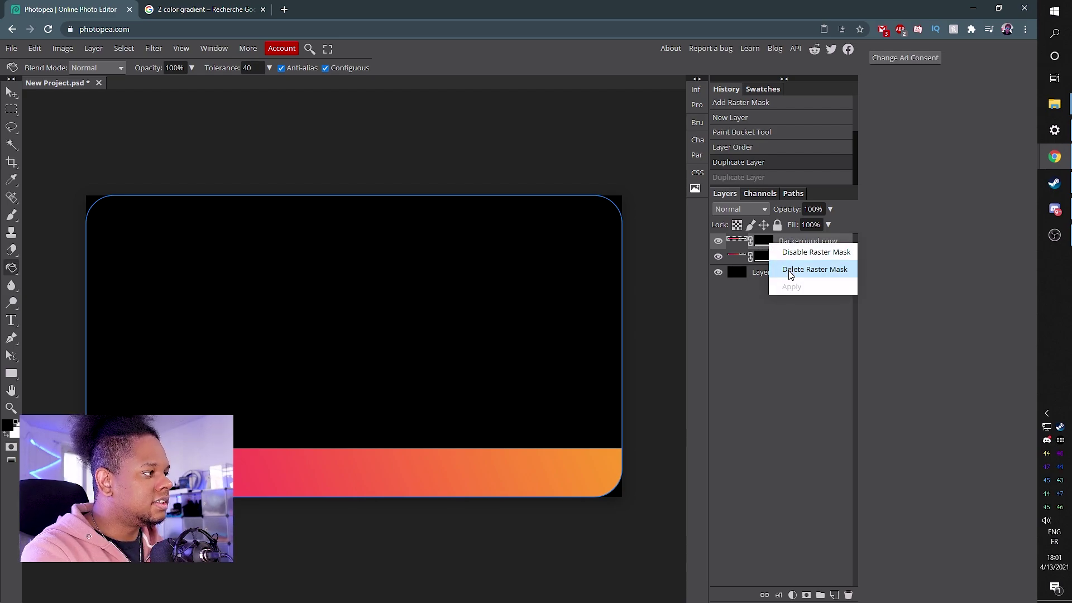
Delete the copy's raster mask and give it a solid white fill
{"action": "left_click", "coordinate": [791, 271]}
{"action": "key", "text": "u"}
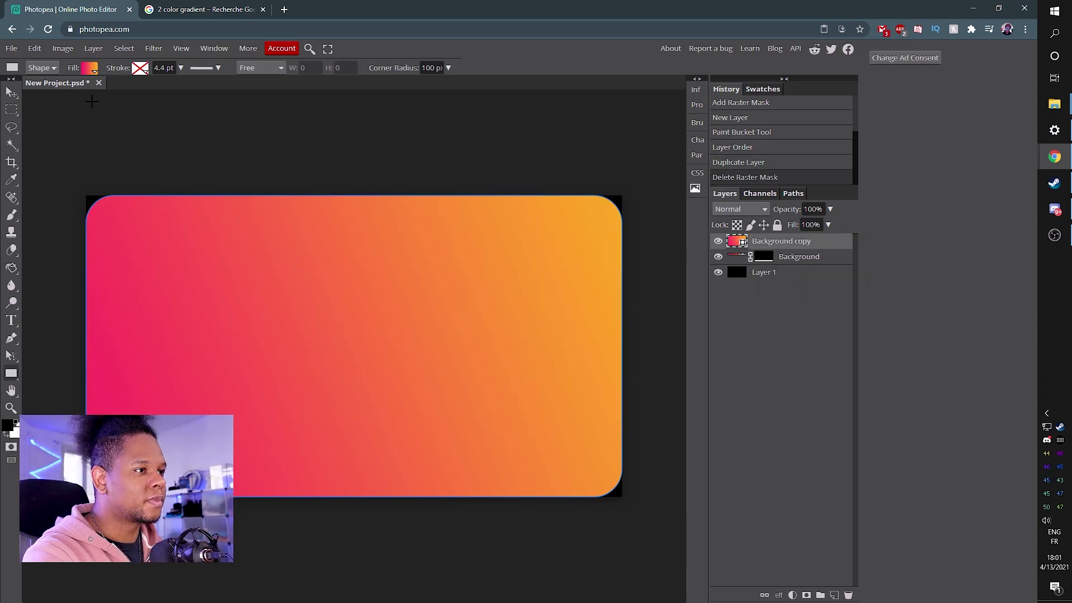
{"action": "left_click", "coordinate": [91, 68]}
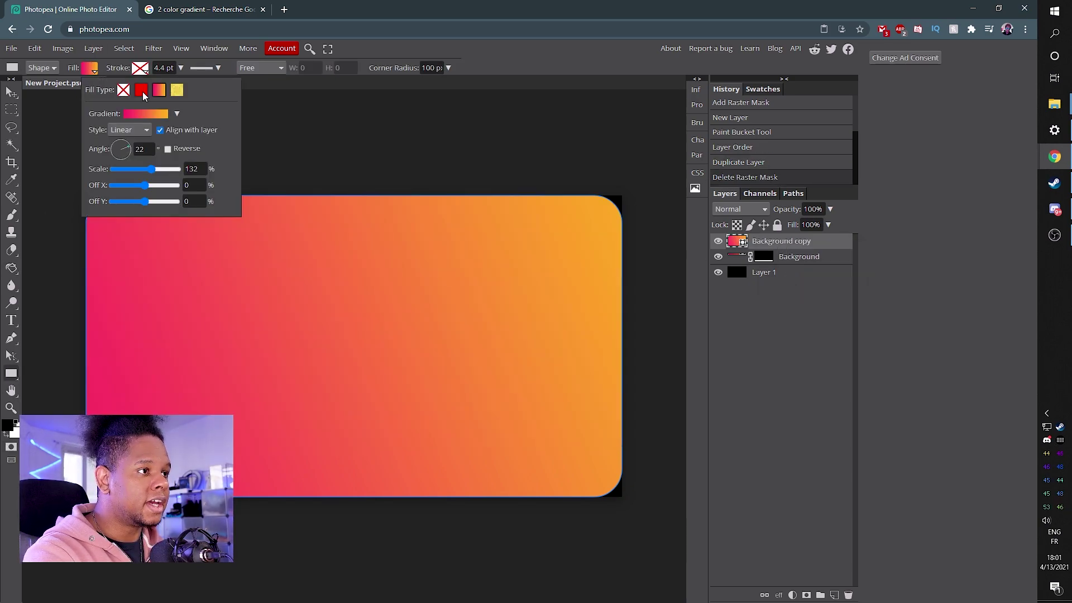
{"action": "left_click", "coordinate": [142, 91]}
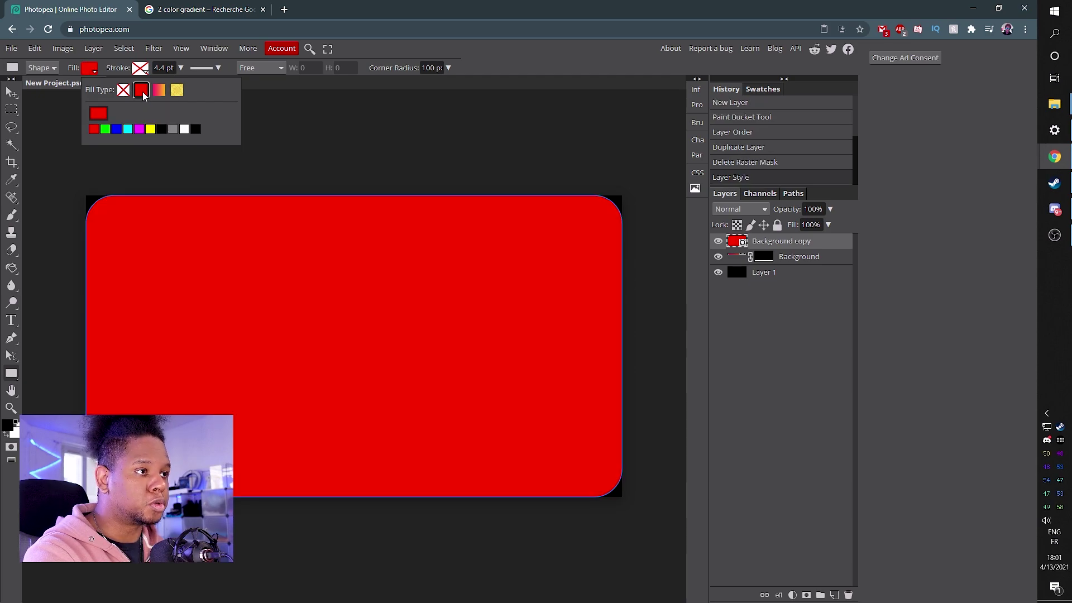
{"action": "left_click", "coordinate": [184, 130]}
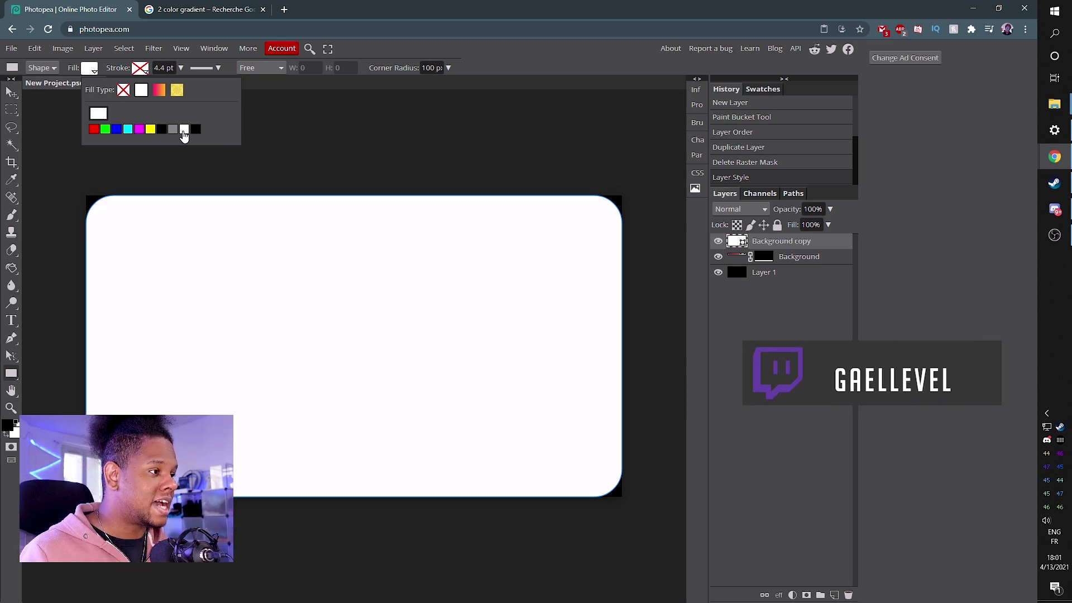
Place the masked gradient above the white copy and hide the copy and black layer
{"action": "left_click_drag", "start_coordinate": [803, 257], "coordinate": [803, 238]}
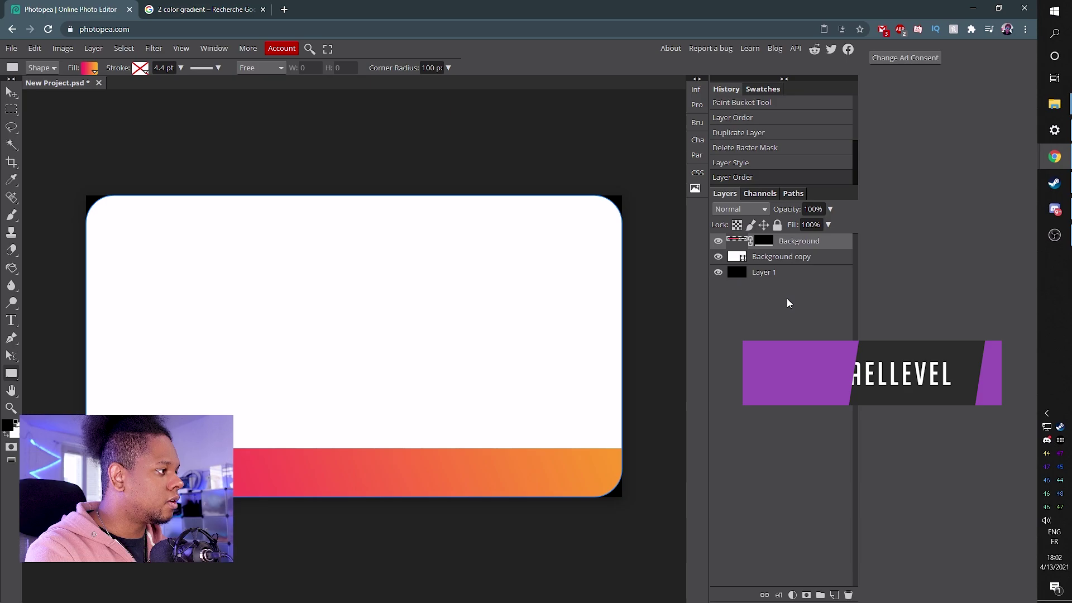
{"action": "left_click", "coordinate": [718, 257]}
{"action": "left_click", "coordinate": [718, 273]}
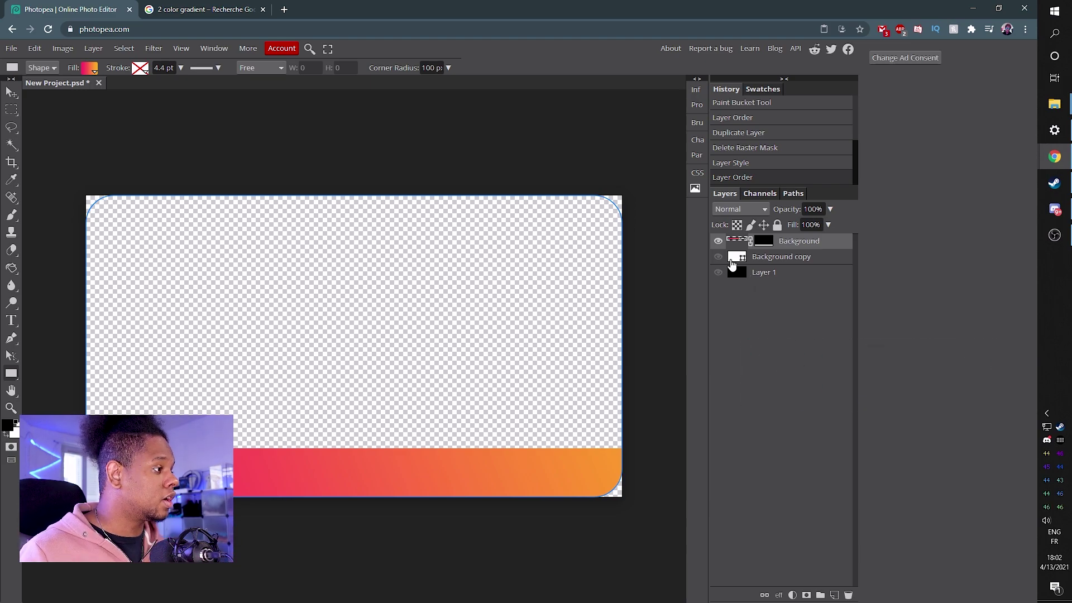
{"action": "left_click", "coordinate": [11, 48]}
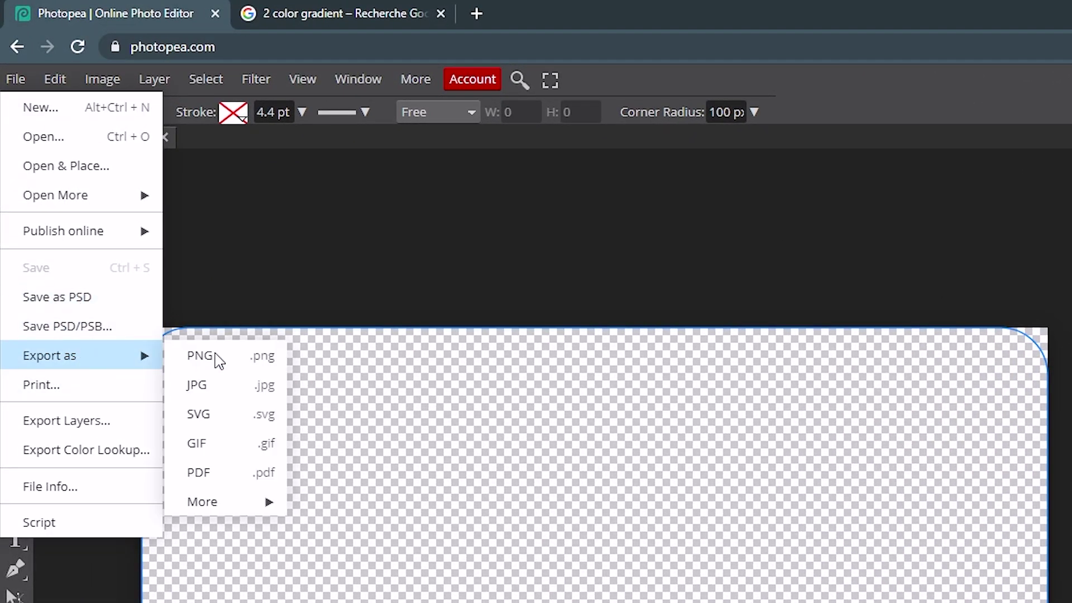
Export the visible gradient strip as Cam overlay.png
{"action": "left_click", "coordinate": [250, 354]}
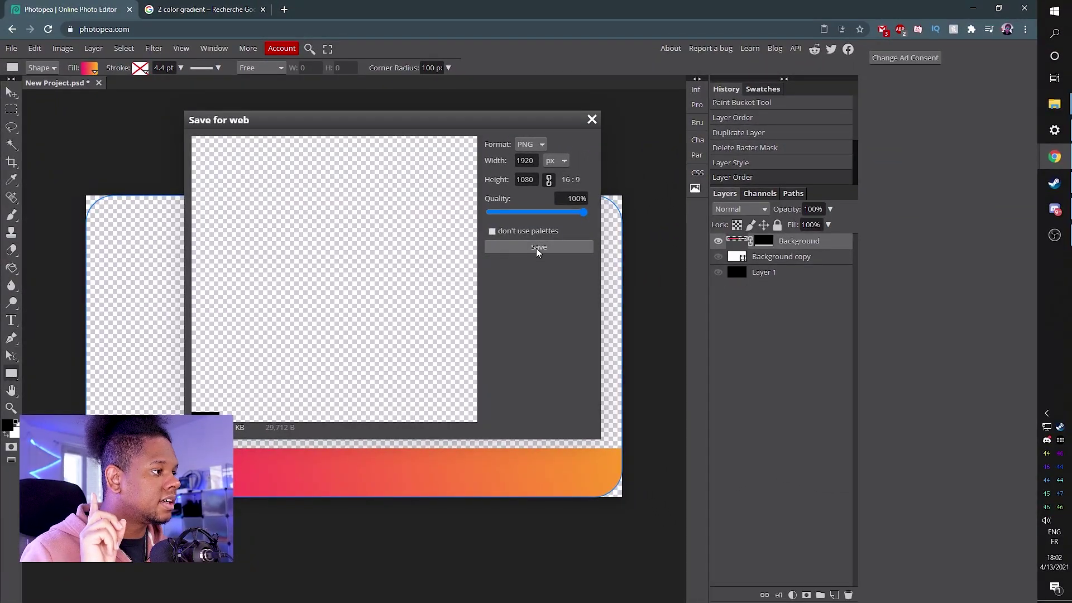
{"action": "left_click", "coordinate": [538, 248]}
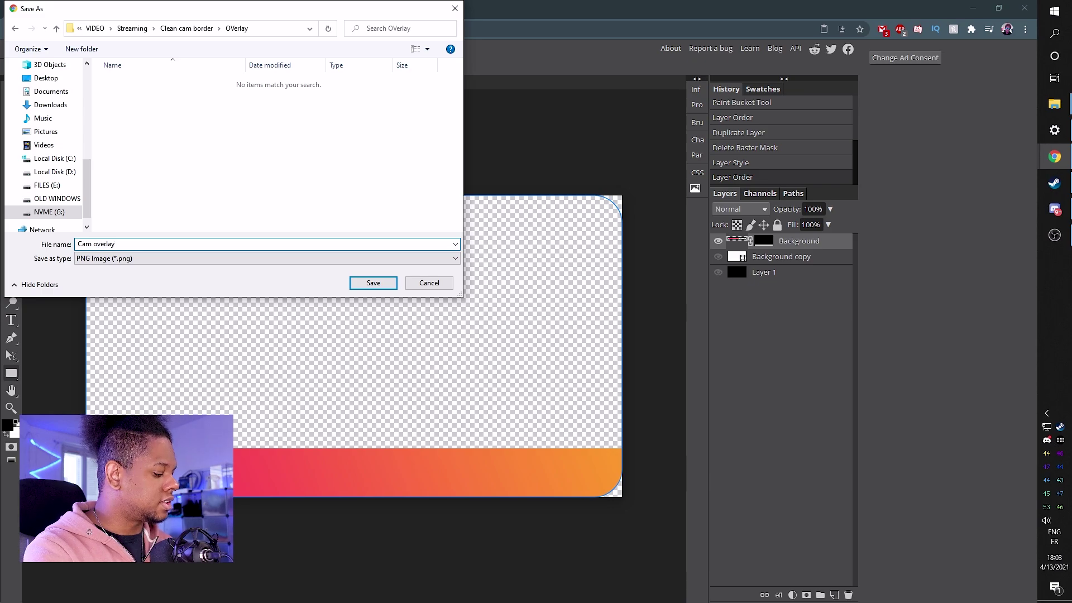
{"action": "key", "text": "Return"}
Show the white rounded shape instead of the strip and export it as Cam mask.png
{"action": "left_click", "coordinate": [719, 244]}
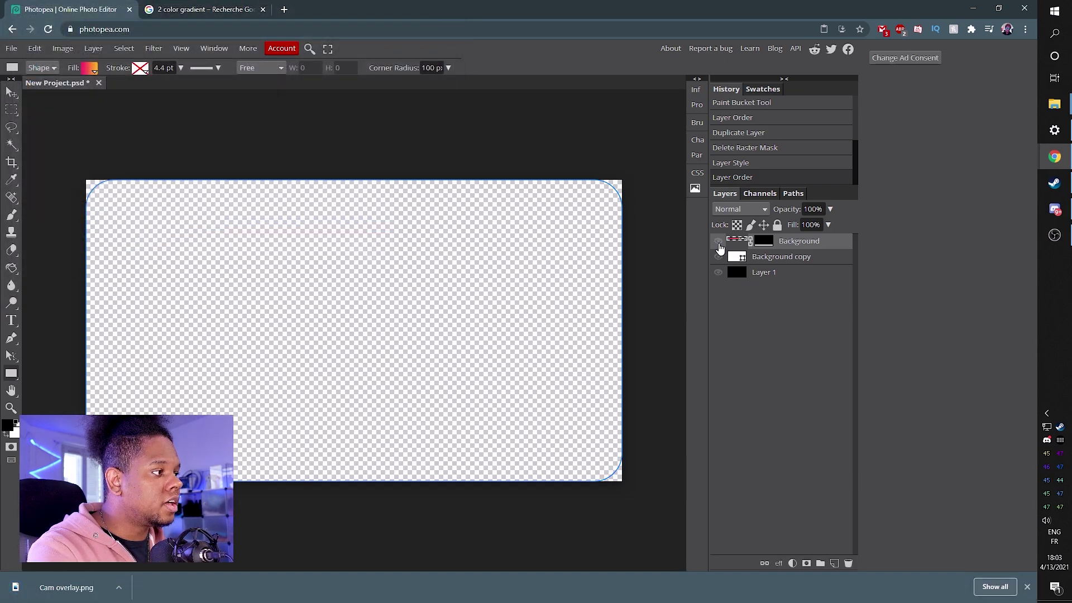
{"action": "left_click", "coordinate": [719, 257]}
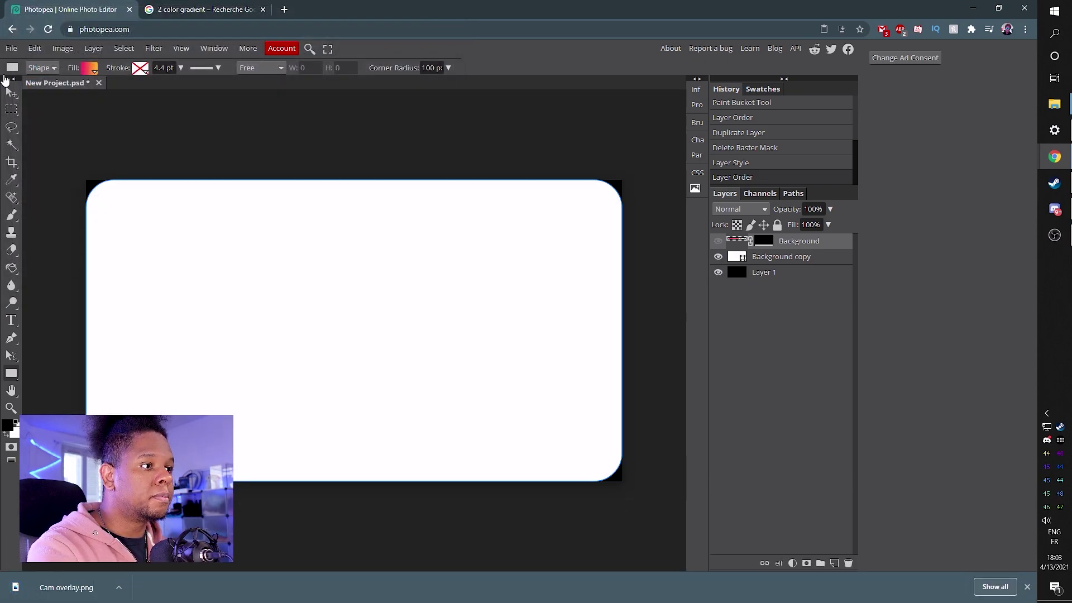
{"action": "key", "text": "ctrl+alt+shift+s"}
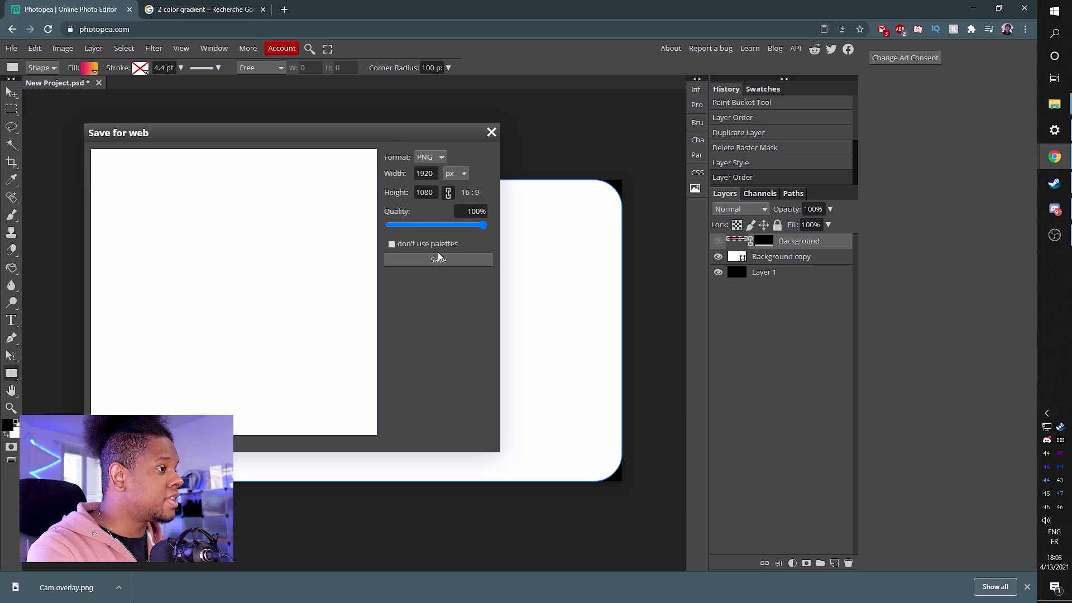
{"action": "left_click", "coordinate": [434, 261]}
{"action": "type", "text": "Cam"}
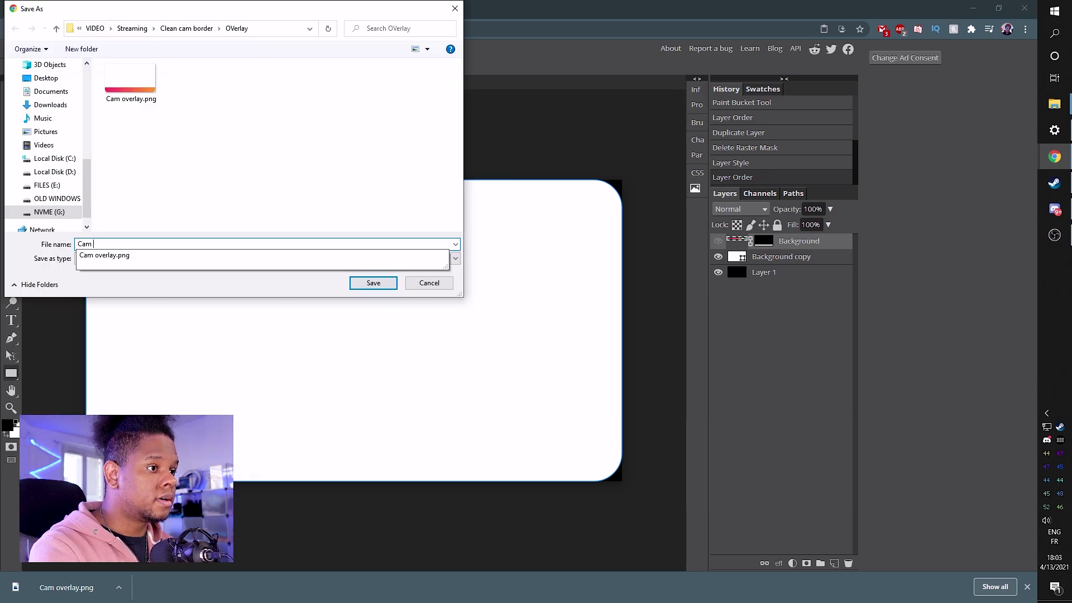
{"action": "type", "text": " mask"}
{"action": "key", "text": "Return"}
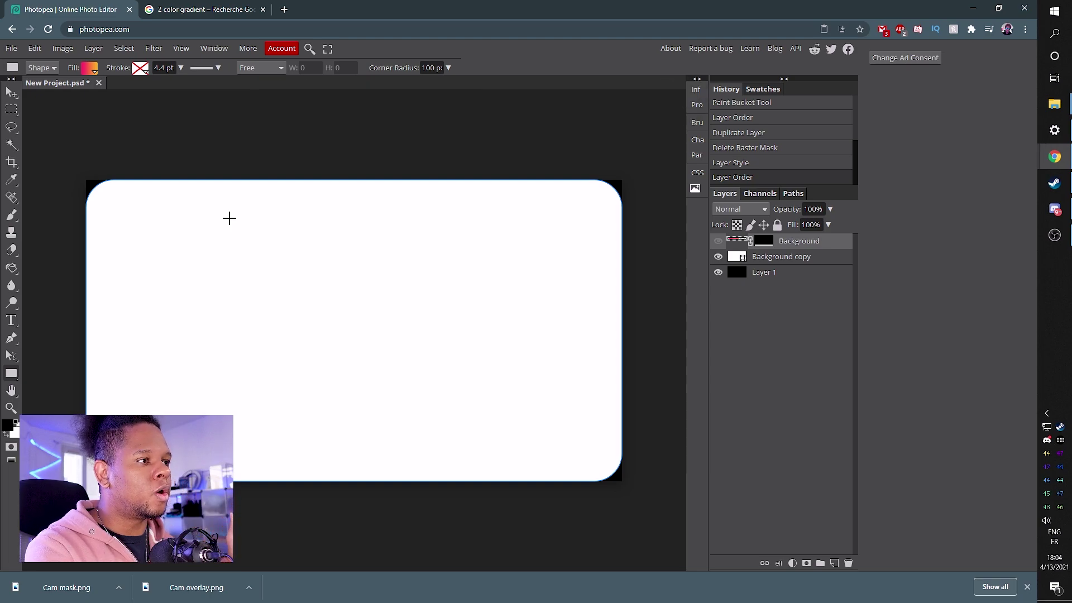
Show the gradient strip again and narrow it and the white card symmetrically to 1600 px wide
{"action": "left_click", "coordinate": [725, 256]}
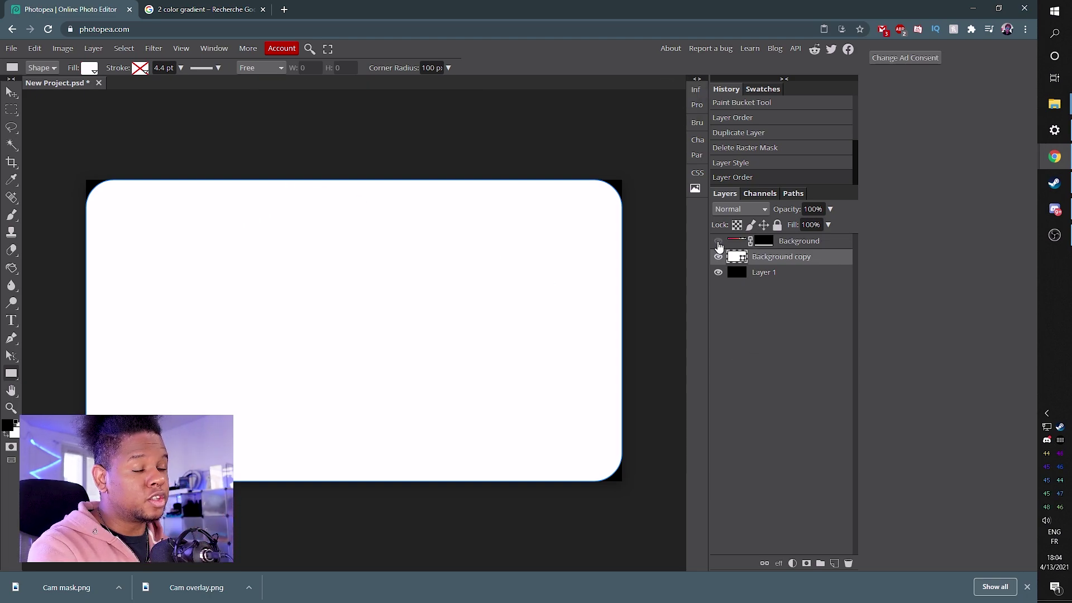
{"action": "left_click", "coordinate": [718, 241]}
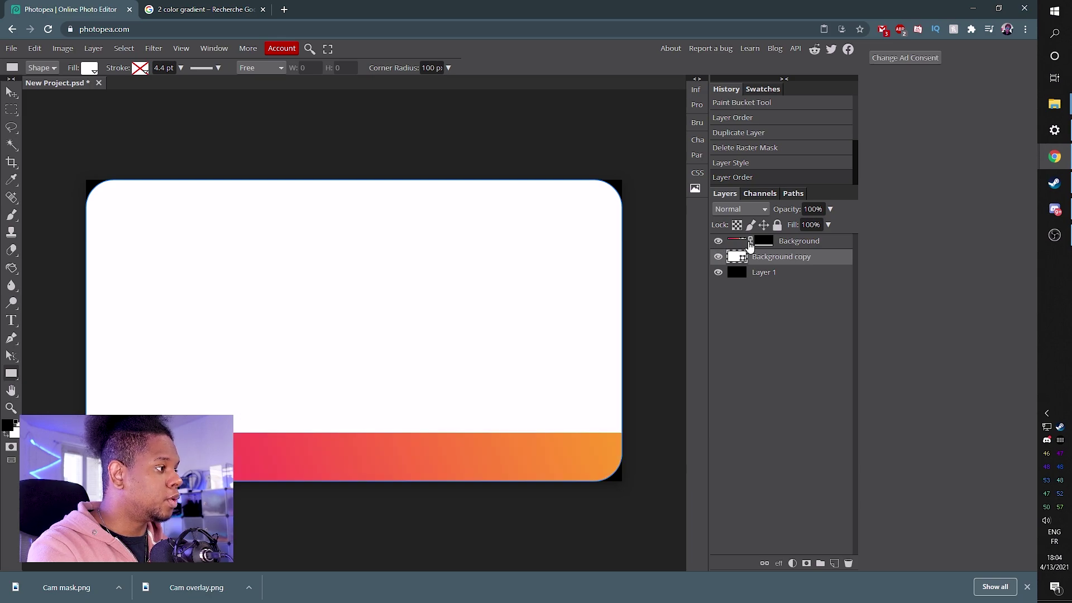
{"action": "left_click", "coordinate": [801, 247], "text": "ctrl"}
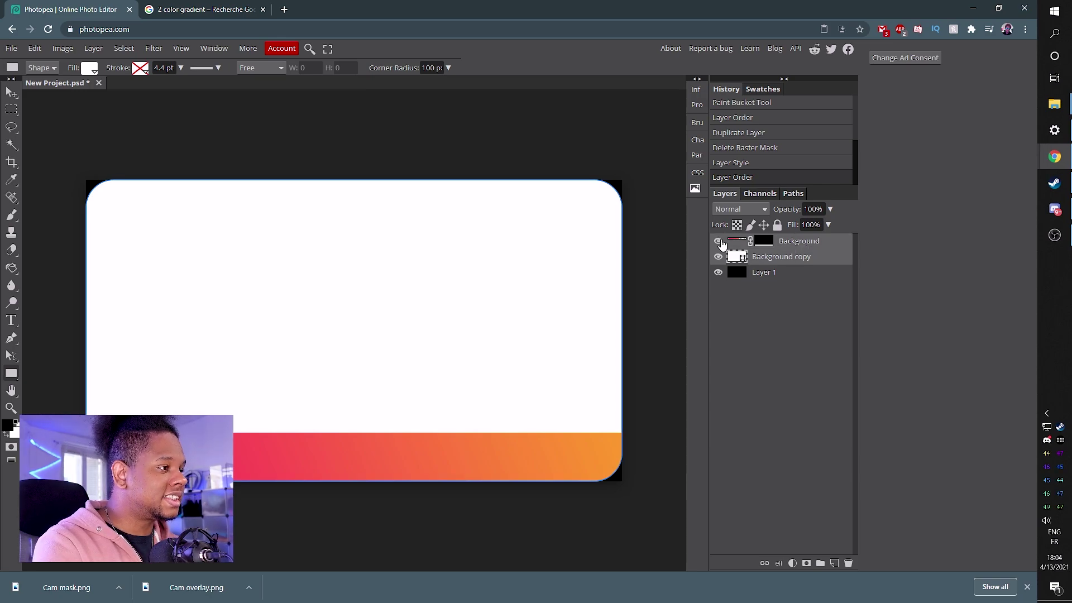
{"action": "key", "text": "ctrl+t"}
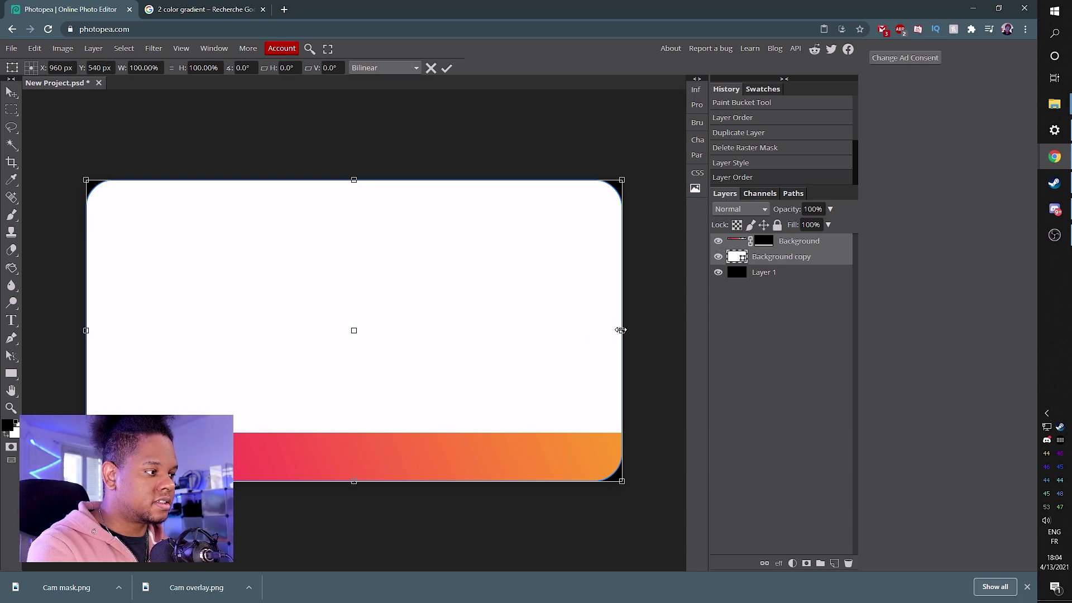
{"action": "left_click_drag", "start_coordinate": [621, 330], "coordinate": [542, 332]}
{"action": "key", "text": "Return"}
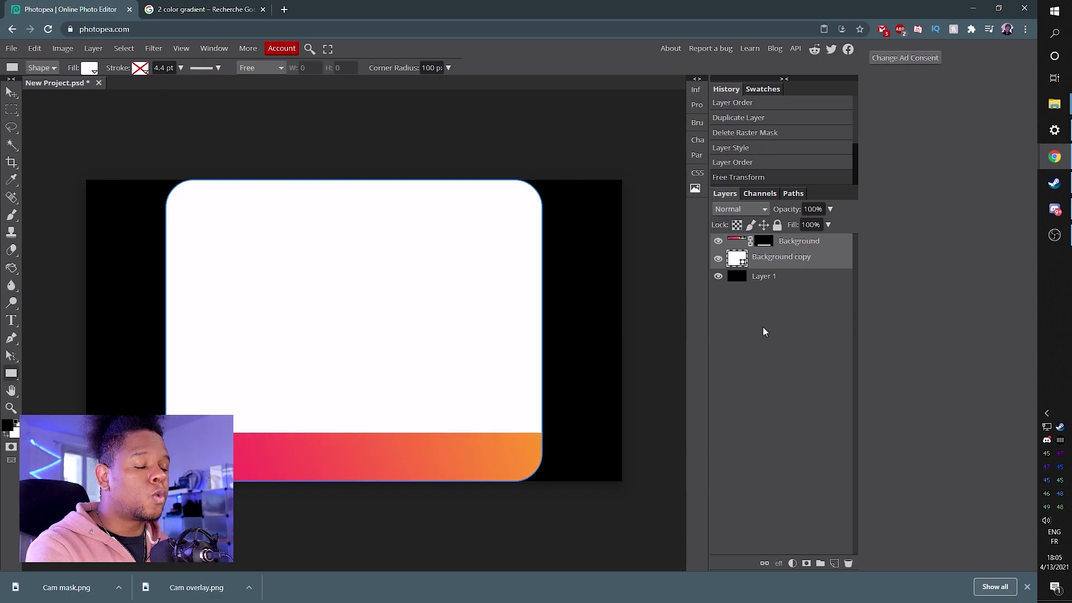
Hide the gradient bar and export the white rounded frame as cam narrow mask.png
{"action": "left_click", "coordinate": [718, 242]}
{"action": "left_click", "coordinate": [11, 48]}
{"action": "mouse_move", "coordinate": [67, 212]}
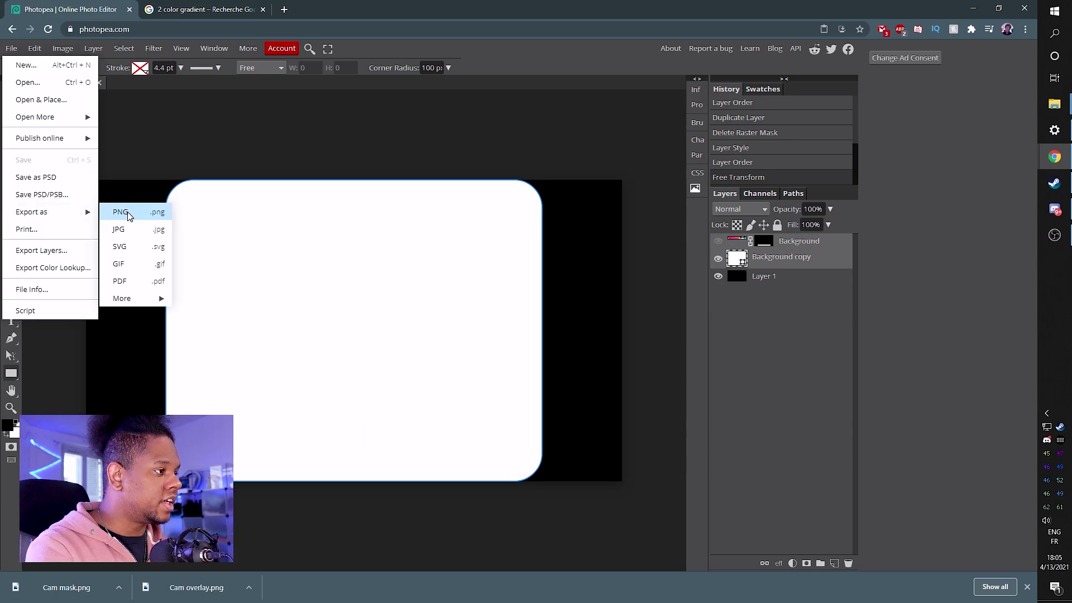
{"action": "left_click", "coordinate": [128, 215]}
{"action": "left_click", "coordinate": [419, 261]}
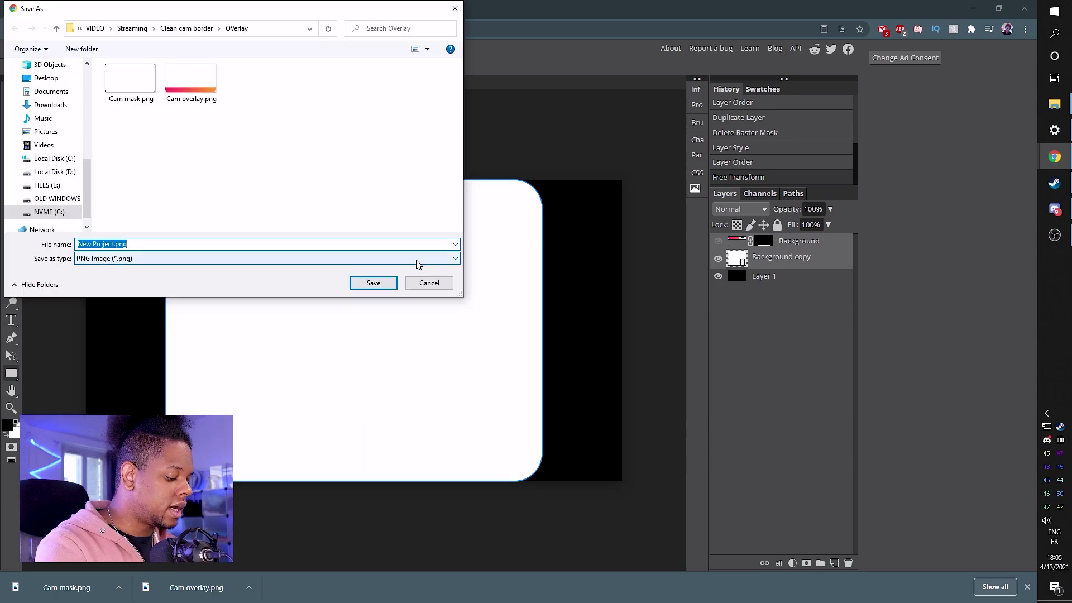
{"action": "type", "text": "ca"}
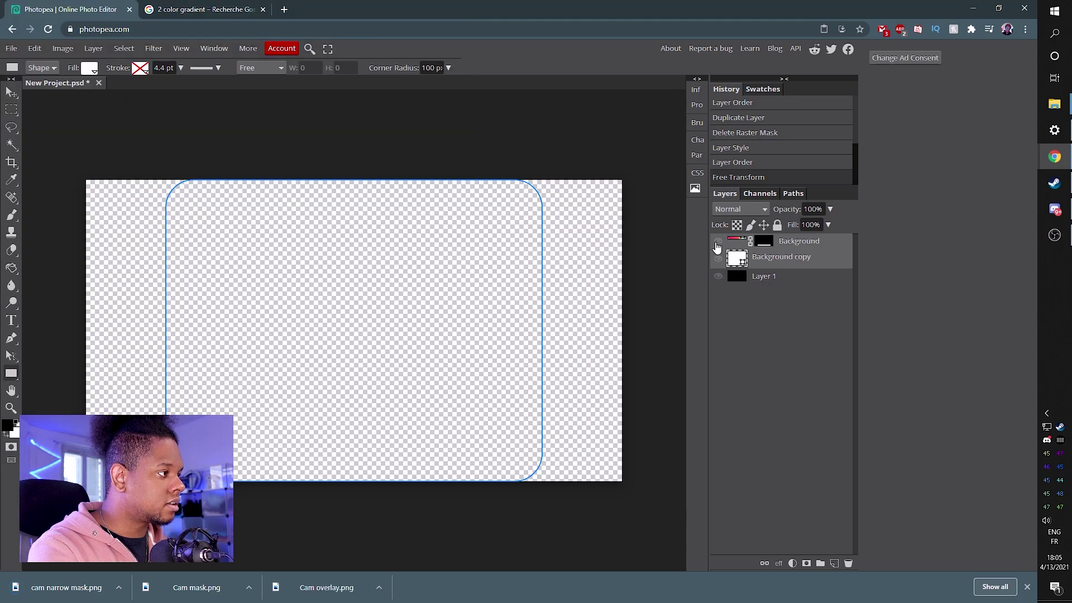
Make the gradient bar layer visible again and bring back the Export as menu
{"action": "left_click", "coordinate": [718, 242]}
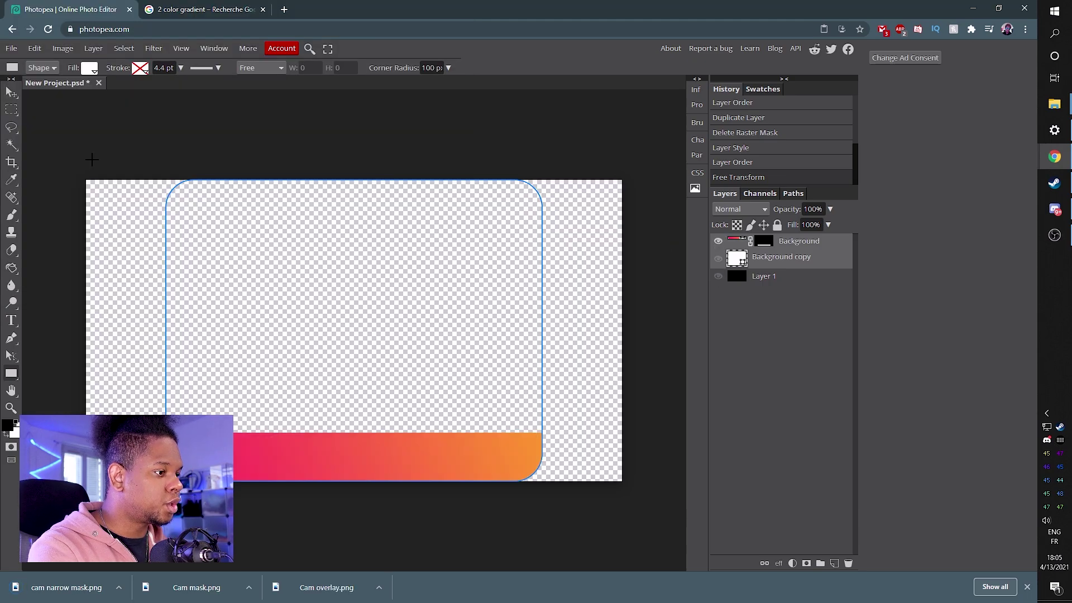
{"action": "left_click", "coordinate": [11, 48]}
{"action": "mouse_move", "coordinate": [51, 211]}
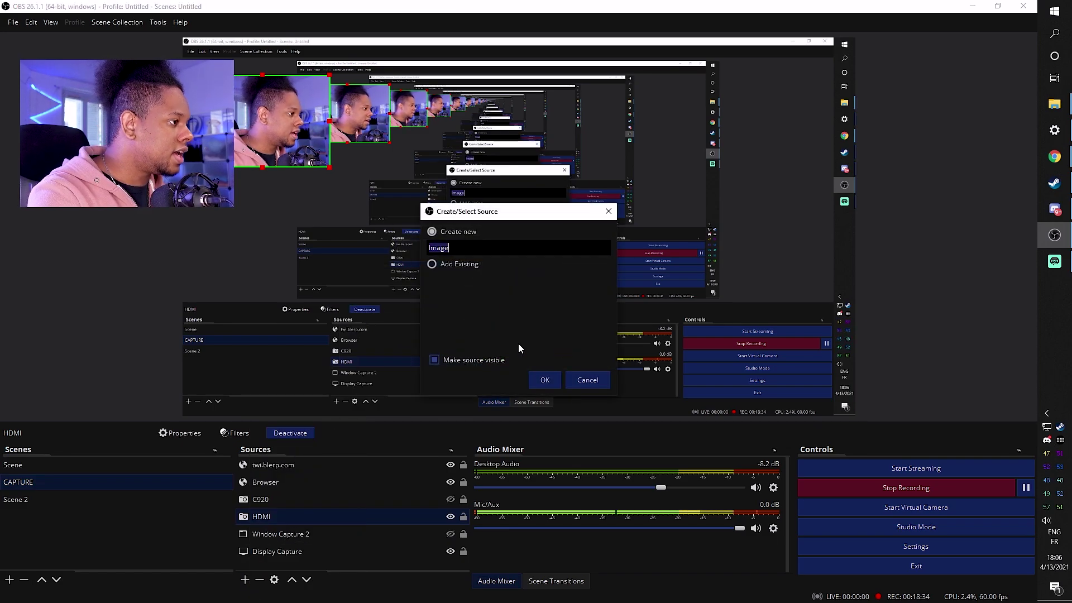
Add a new Image source to the CAPTURE scene and browse for cam narrow overlay.png
{"action": "left_click", "coordinate": [538, 381]}
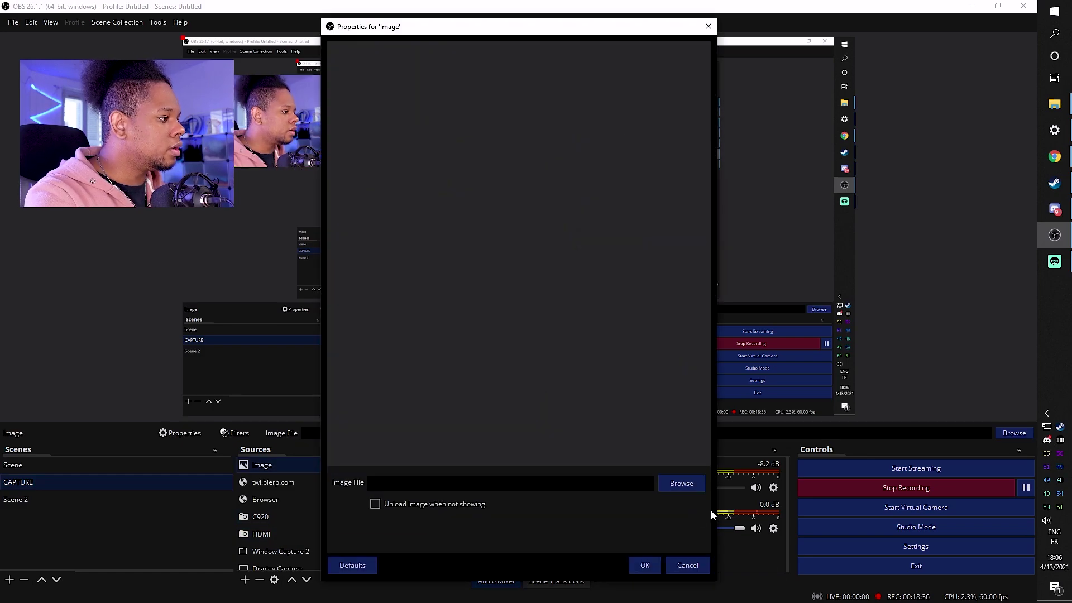
{"action": "left_click", "coordinate": [684, 484]}
{"action": "scroll", "coordinate": [359, 220], "scroll_direction": "up", "scroll_amount": 6}
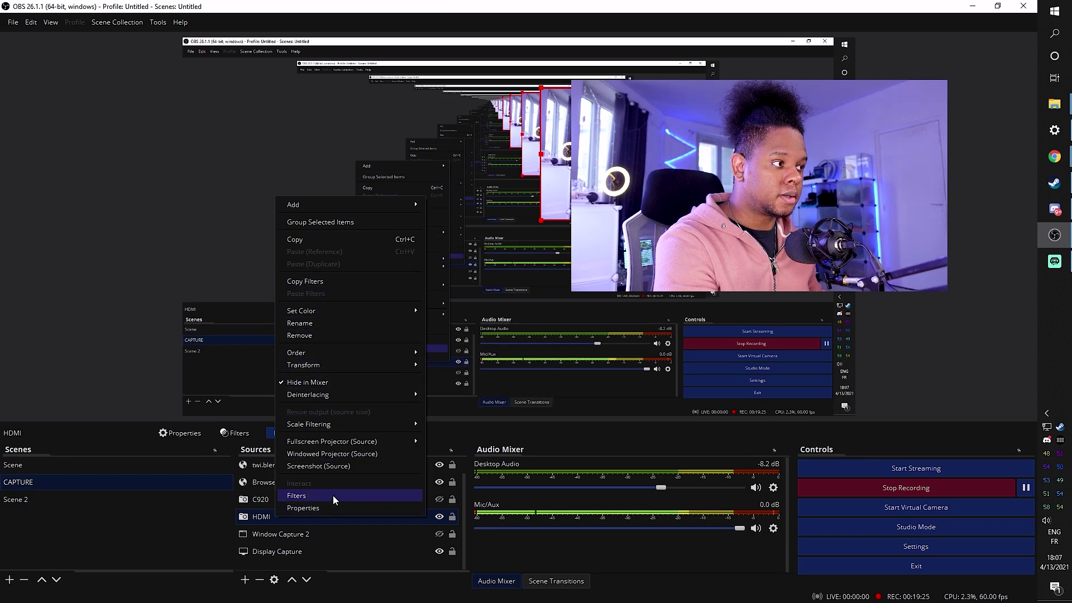
Add an Image Mask/Blend filter to the HDMI webcam using cam narrow mask.png
{"action": "left_click", "coordinate": [333, 495]}
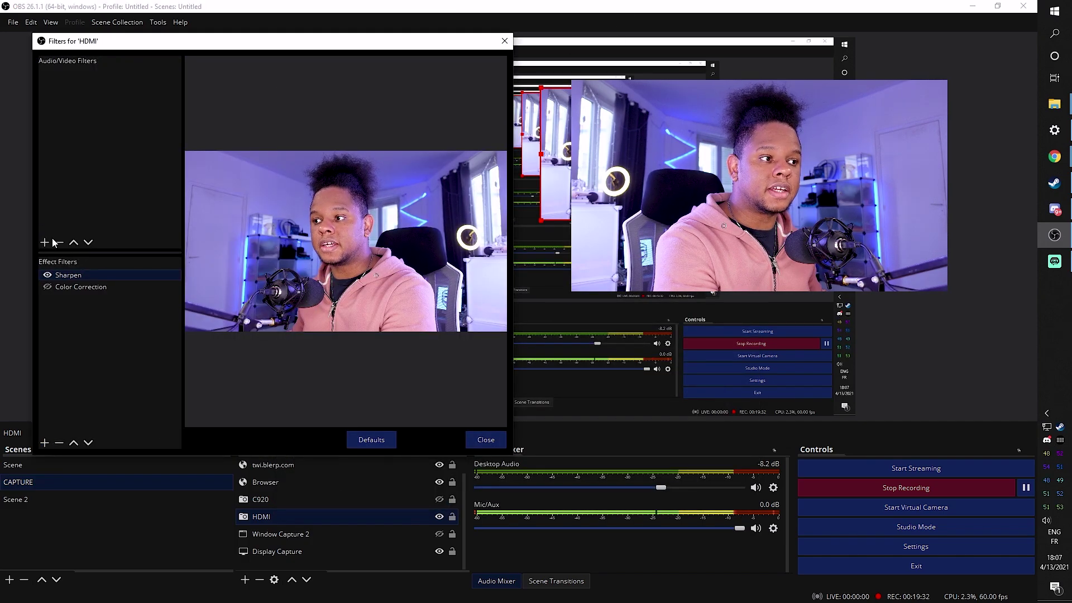
{"action": "left_click", "coordinate": [45, 443]}
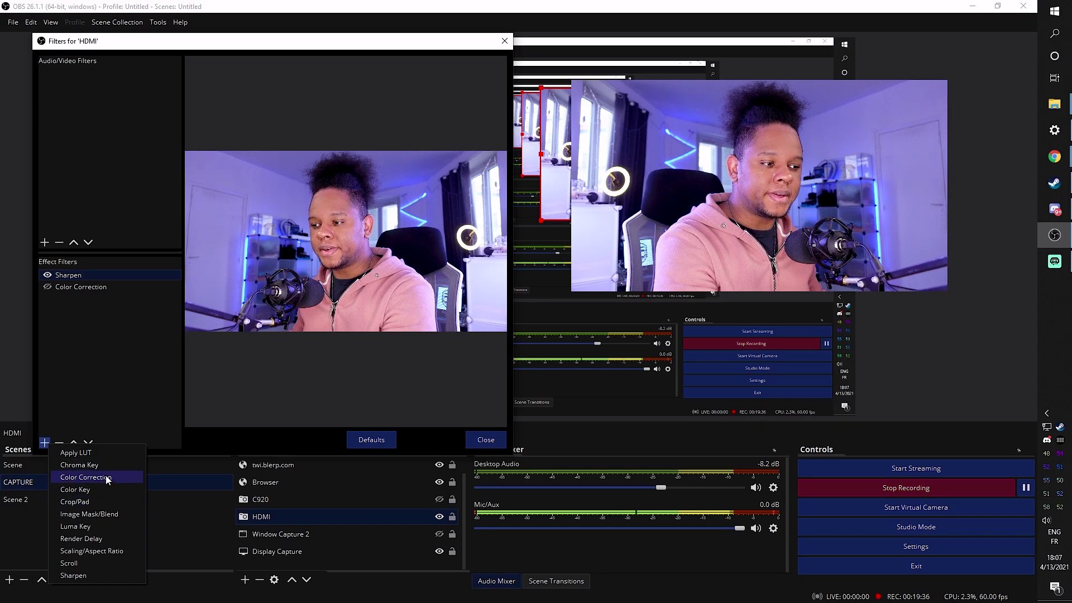
{"action": "left_click", "coordinate": [105, 515]}
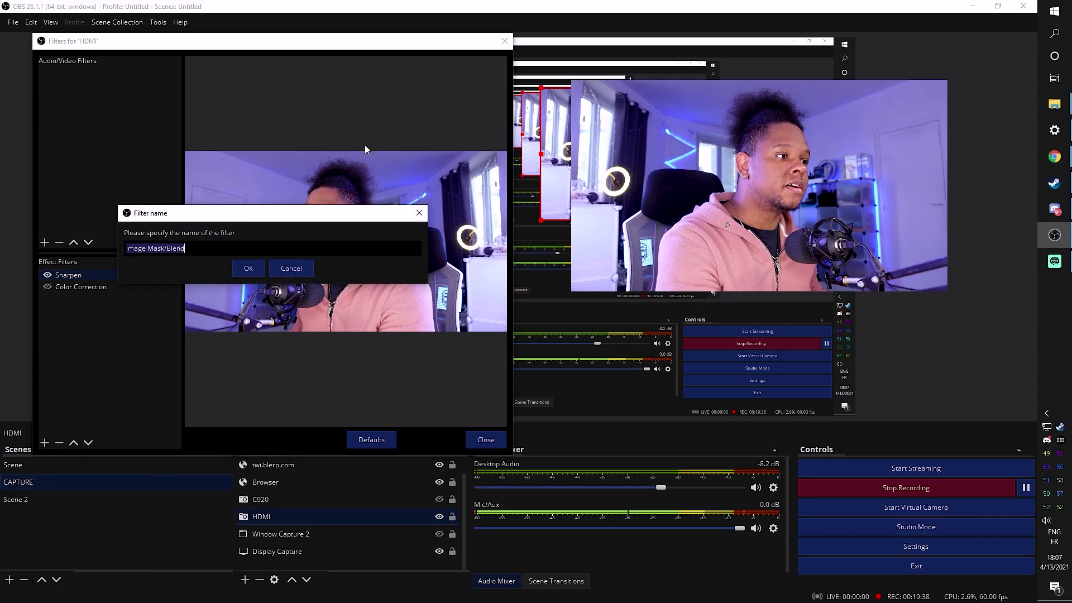
{"action": "left_click", "coordinate": [248, 268]}
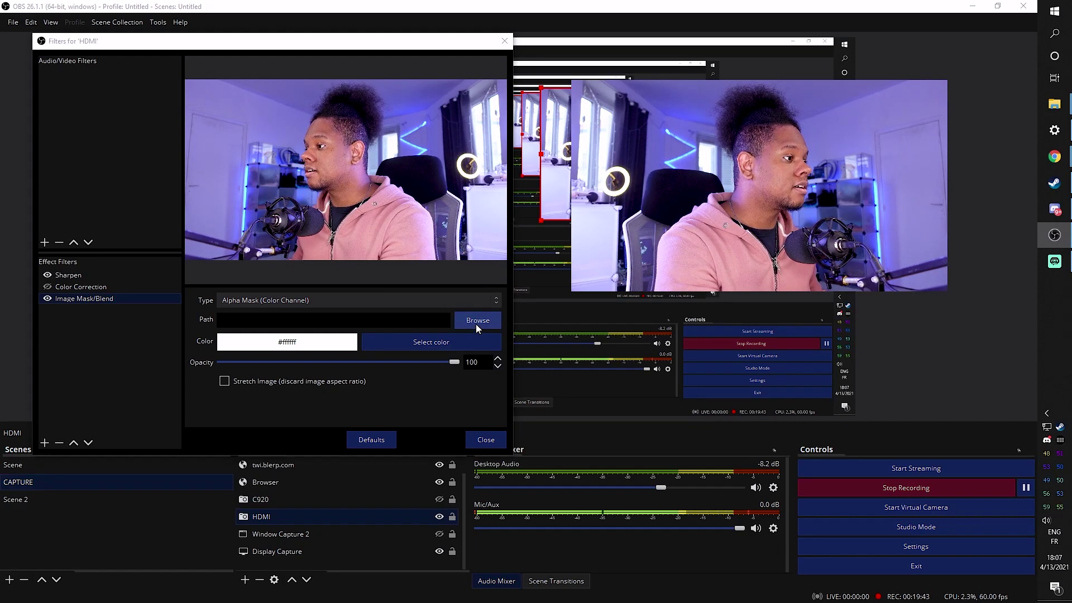
{"action": "left_click", "coordinate": [476, 325]}
{"action": "left_click", "coordinate": [228, 158]}
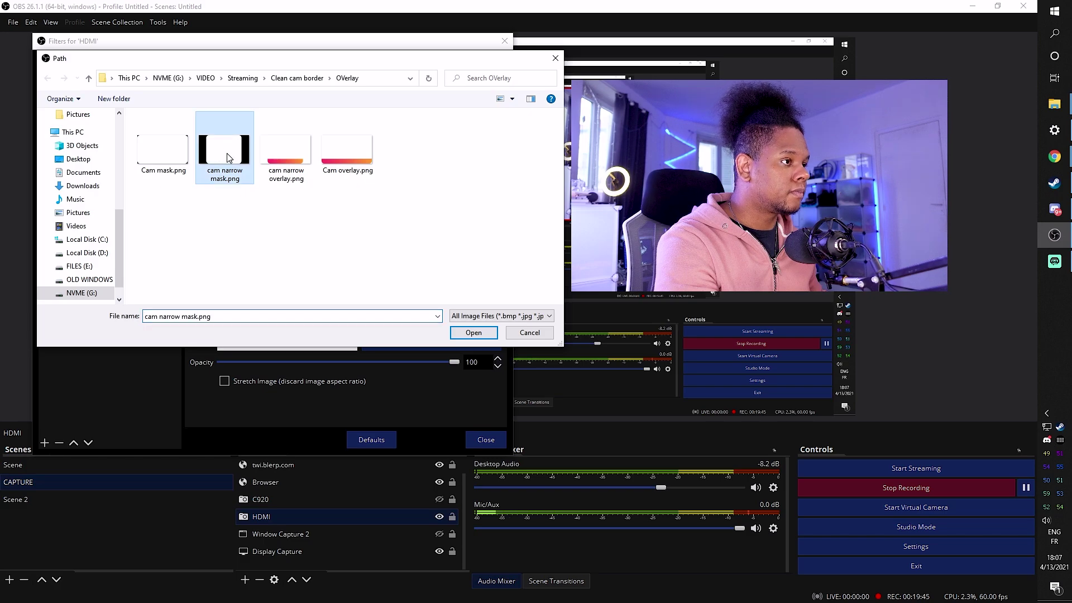
{"action": "left_click", "coordinate": [477, 333]}
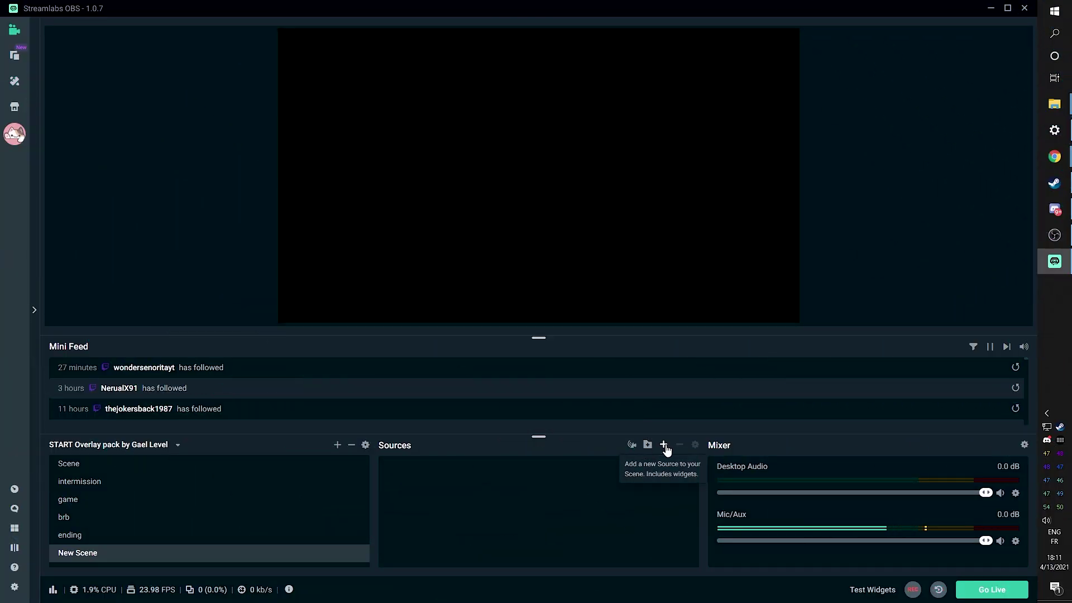
Add a Video Capture Device source using the Pengo 4K Grabber to New Scene
{"action": "left_click", "coordinate": [664, 445]}
{"action": "left_click", "coordinate": [373, 376]}
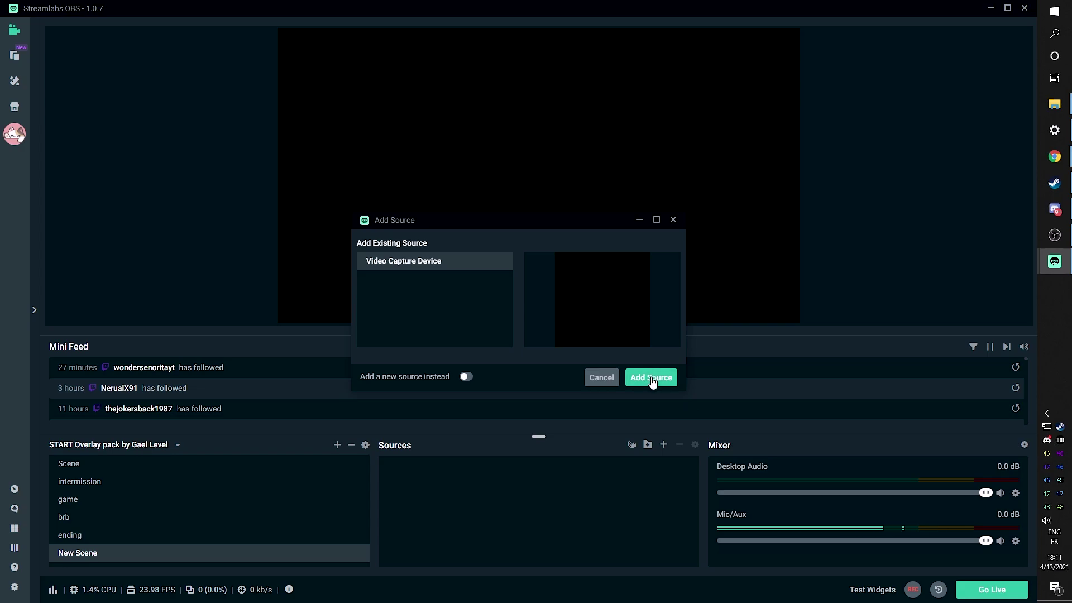
{"action": "left_click", "coordinate": [652, 378]}
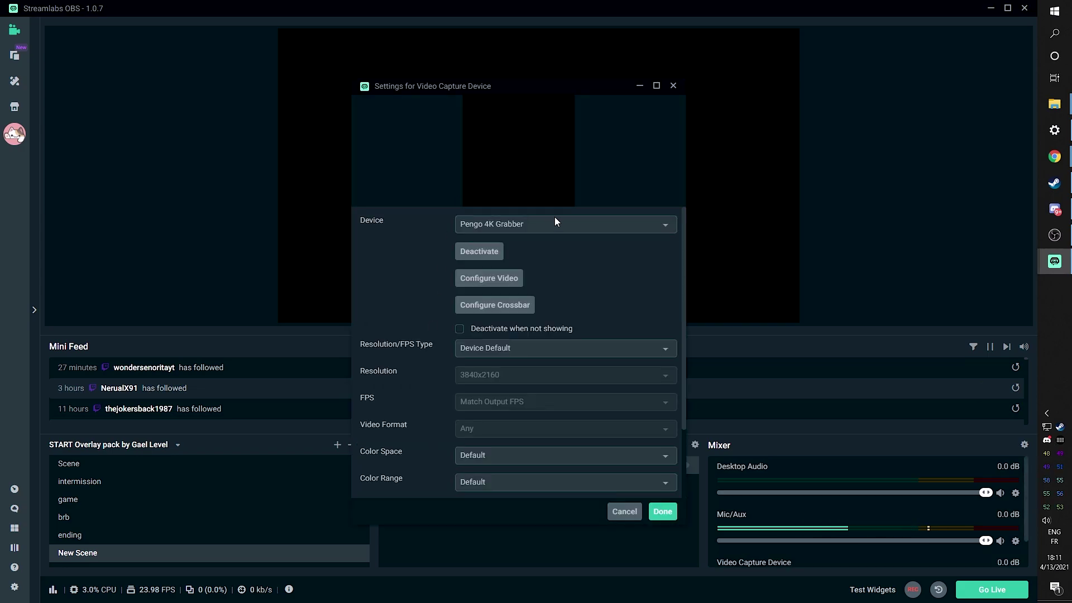
{"action": "left_click", "coordinate": [555, 221]}
{"action": "left_click", "coordinate": [495, 287]}
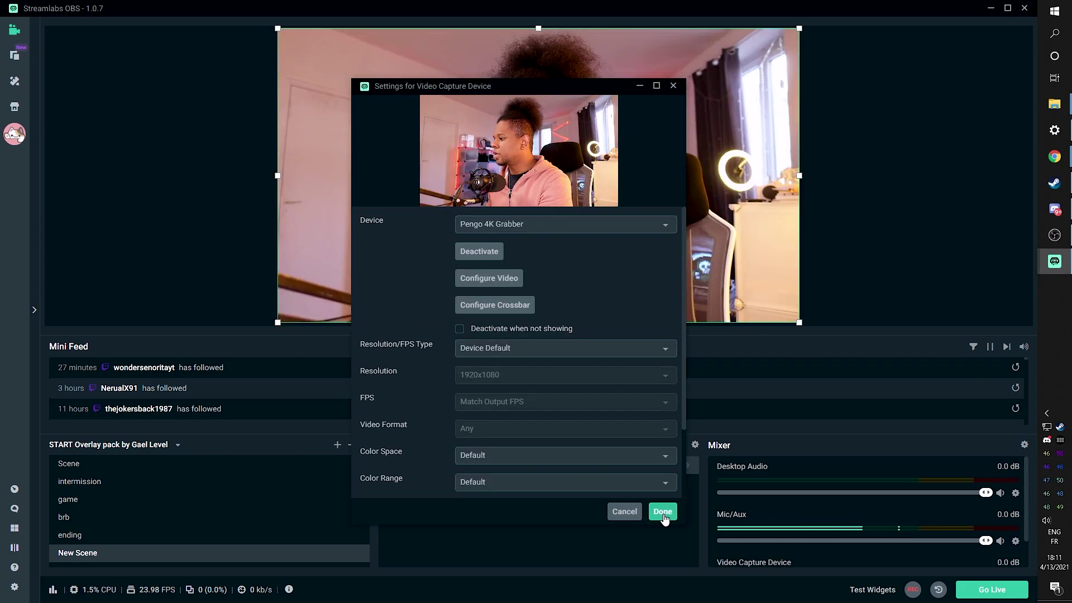
{"action": "left_click", "coordinate": [663, 512]}
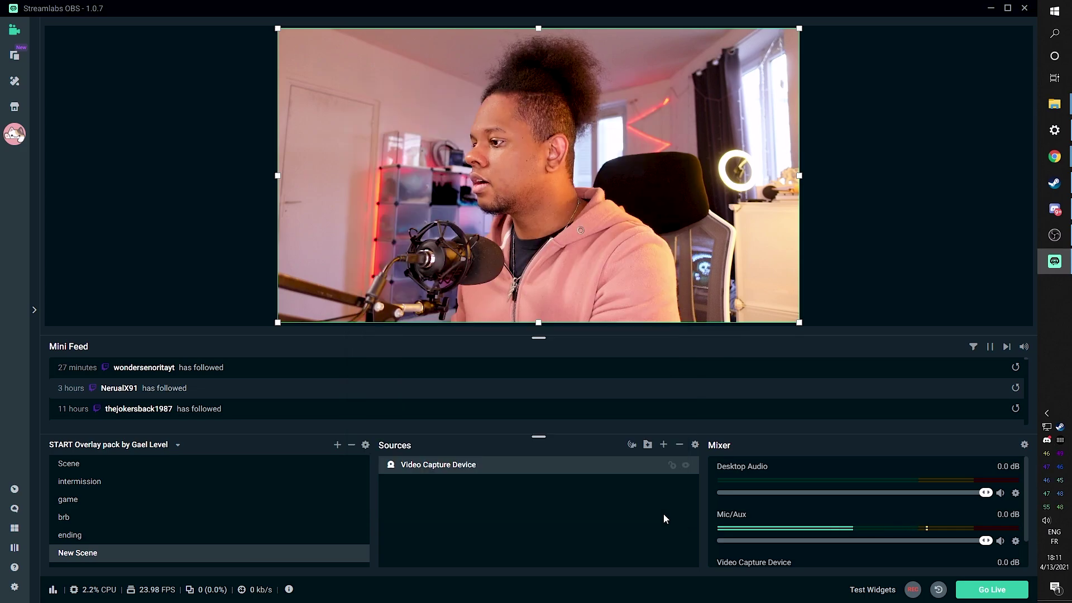
Add a new Image source showing Cam overlay.png above the webcam
{"action": "left_click", "coordinate": [664, 445]}
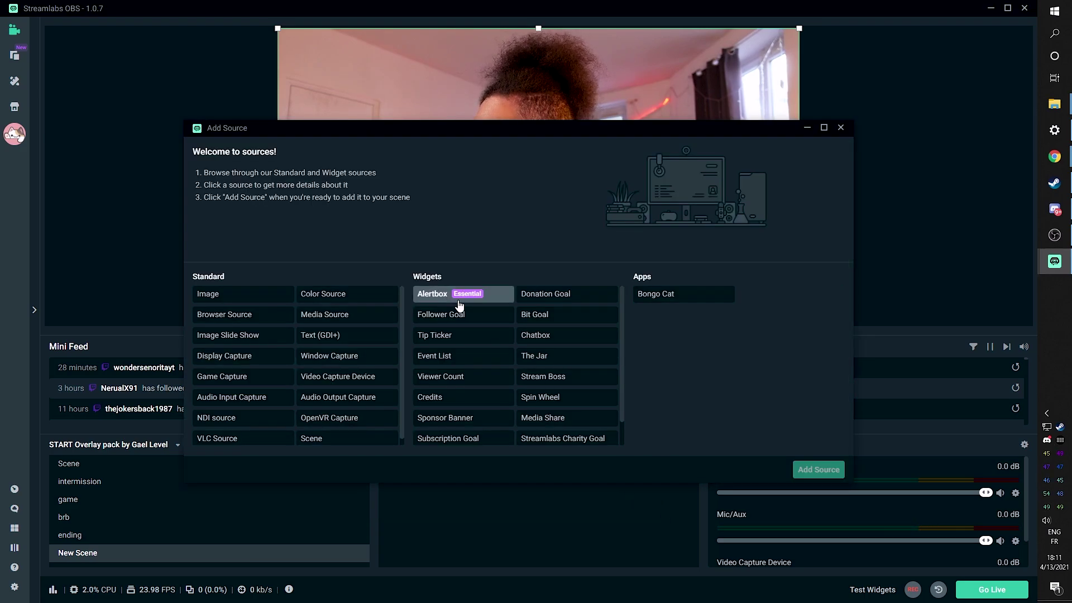
{"action": "left_click", "coordinate": [219, 295]}
{"action": "left_click", "coordinate": [816, 470]}
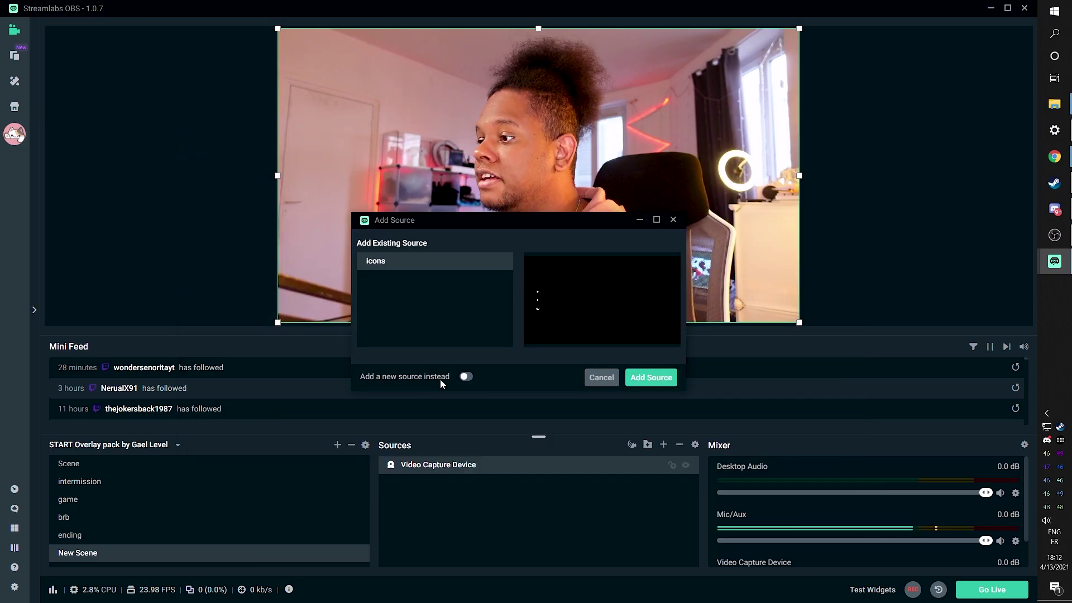
{"action": "left_click", "coordinate": [466, 376]}
{"action": "left_click", "coordinate": [651, 378]}
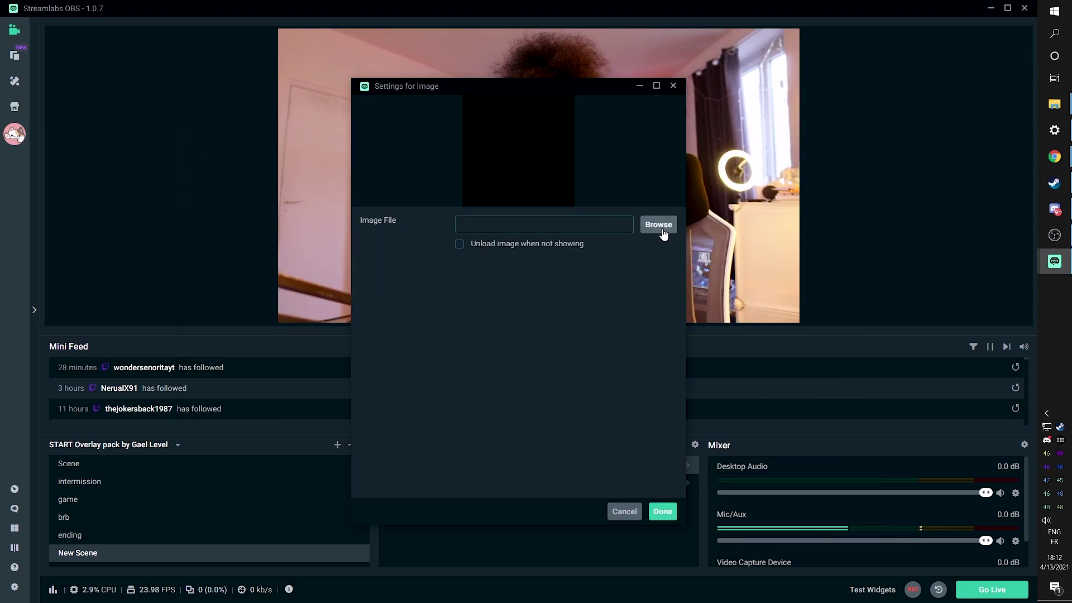
{"action": "left_click", "coordinate": [660, 226]}
{"action": "left_click", "coordinate": [597, 282]}
{"action": "double_click", "coordinate": [596, 282]}
{"action": "left_click", "coordinate": [662, 512]}
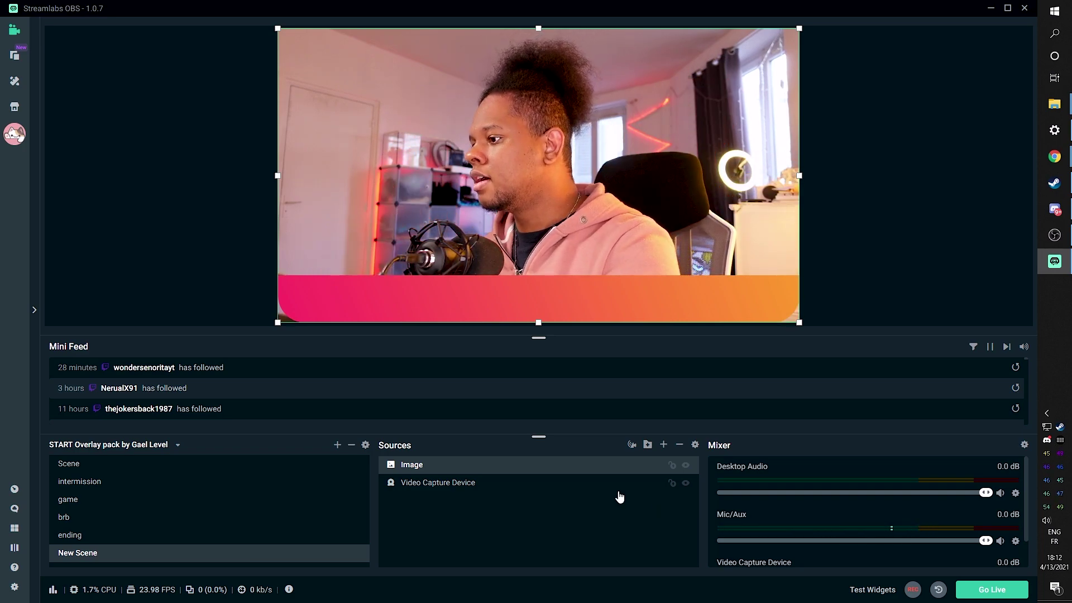
Give the Video Capture Device an Image Mask/Blend filter using Cam mask.png
{"action": "left_click", "coordinate": [448, 487]}
{"action": "right_click", "coordinate": [448, 487]}
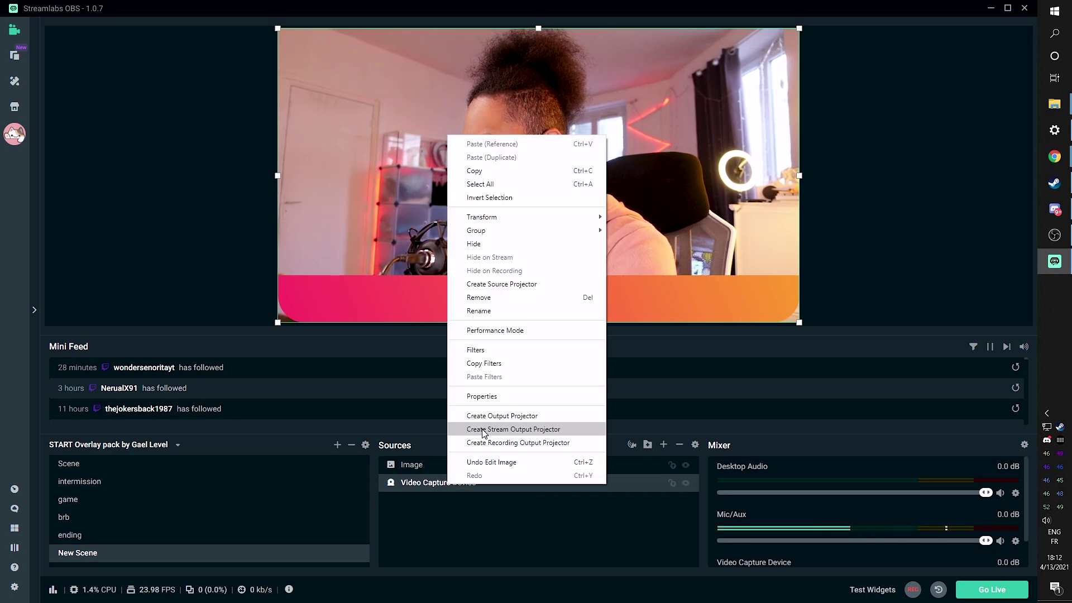
{"action": "left_click", "coordinate": [471, 352]}
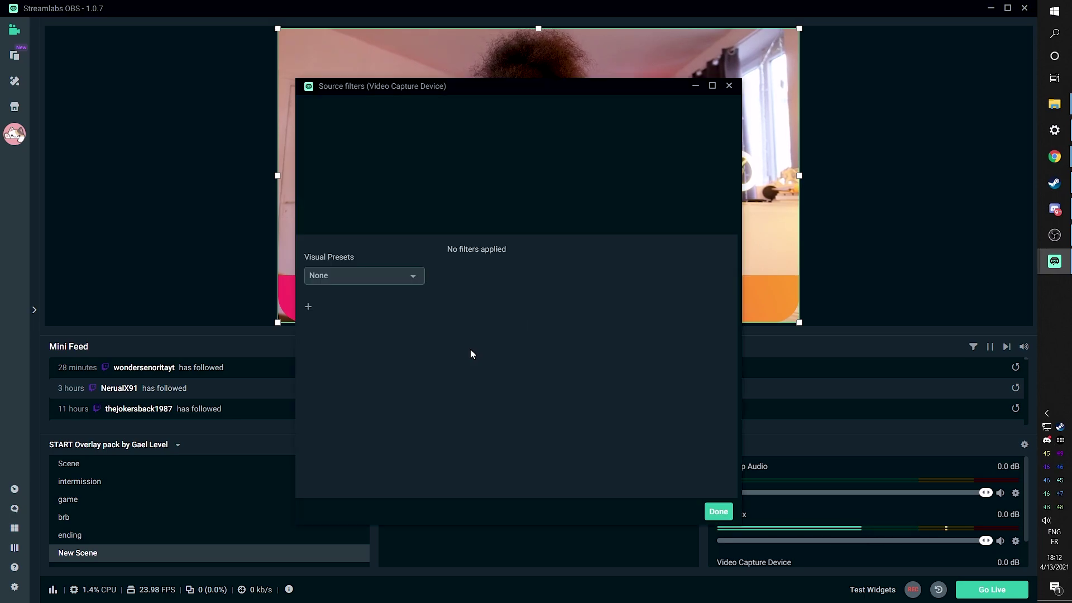
{"action": "left_click", "coordinate": [308, 304]}
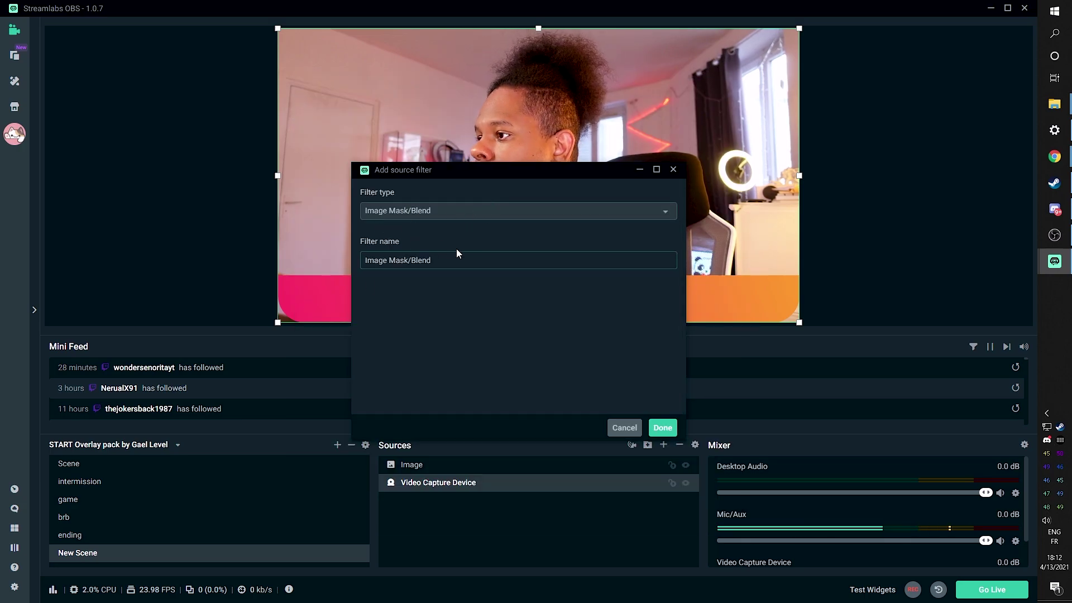
{"action": "left_click", "coordinate": [666, 428]}
{"action": "left_click", "coordinate": [714, 279]}
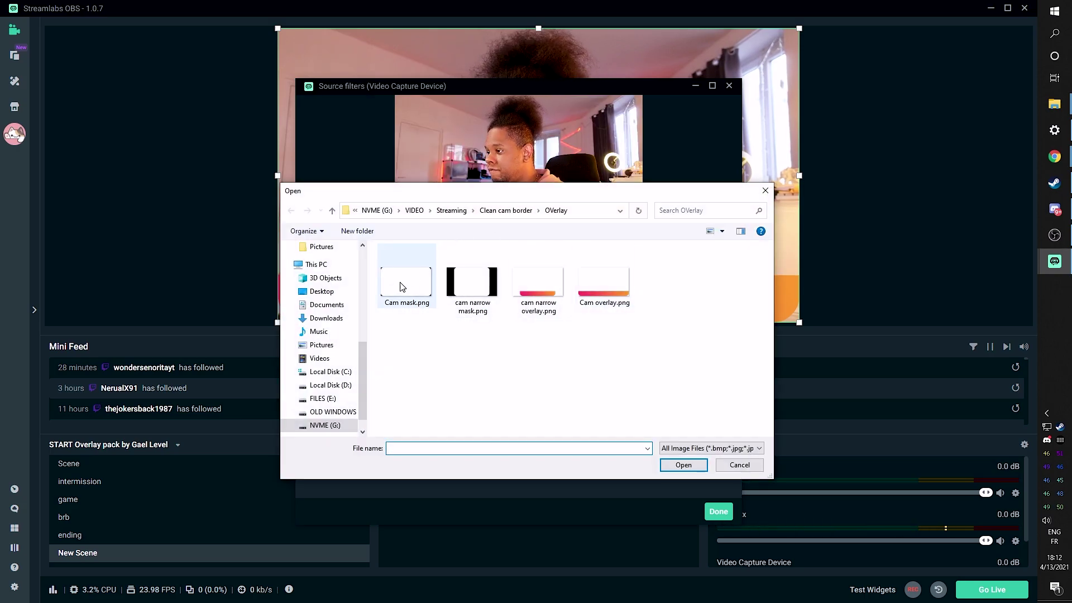
{"action": "double_click", "coordinate": [399, 288]}
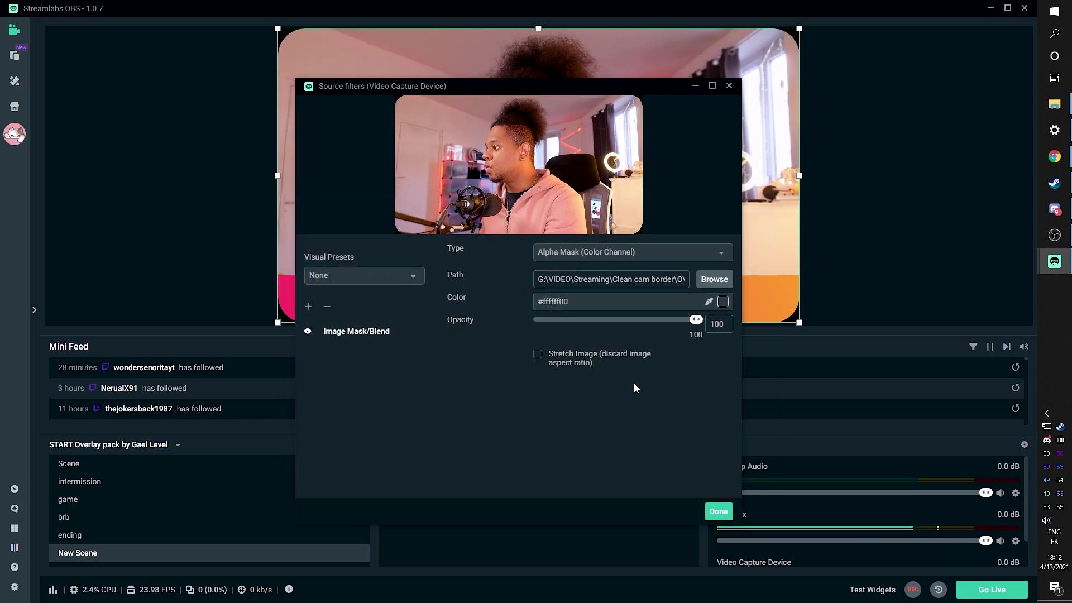
{"action": "left_click", "coordinate": [719, 513]}
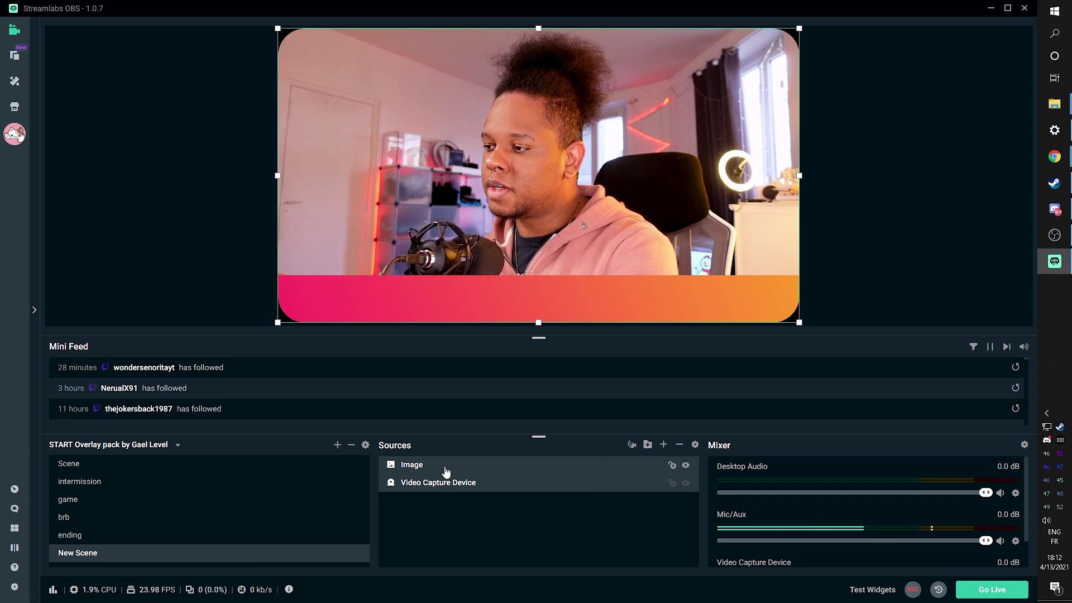
Group the overlay image and webcam sources into a folder named cams, then deselect
{"action": "right_click", "coordinate": [425, 486]}
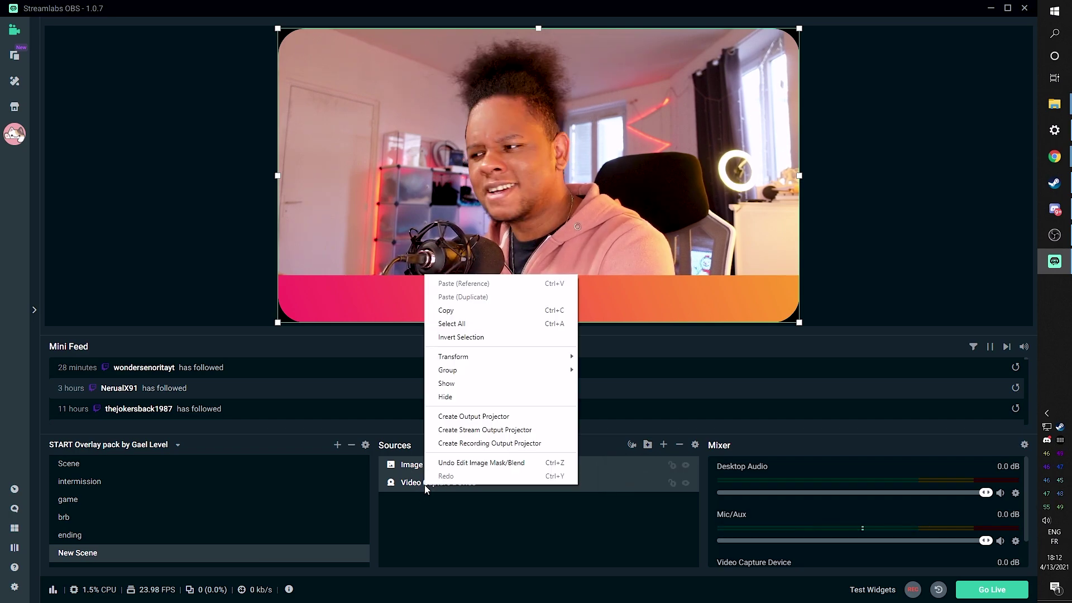
{"action": "mouse_move", "coordinate": [469, 370]}
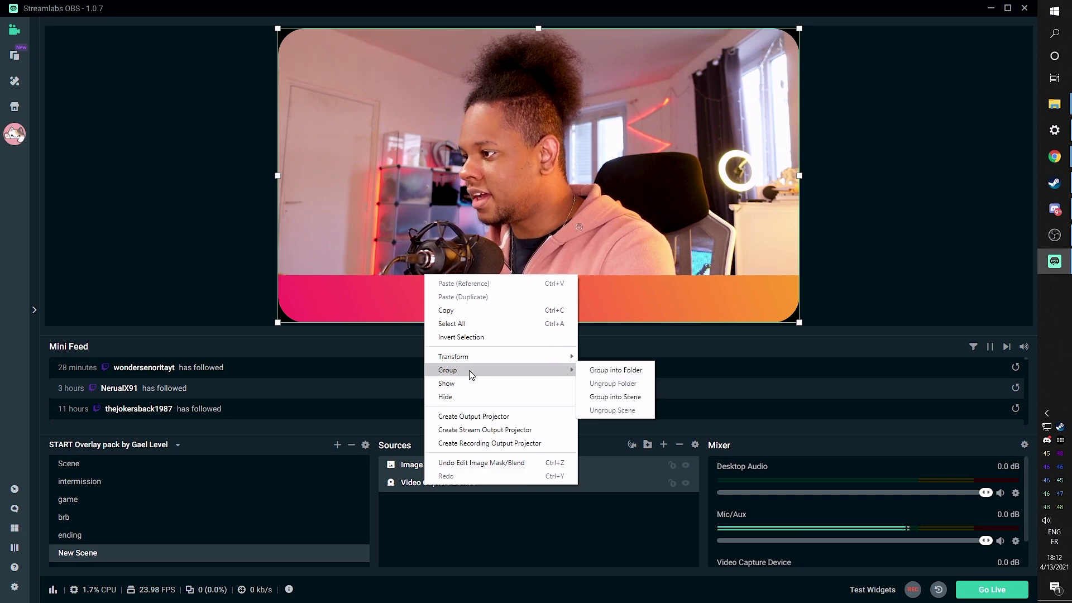
{"action": "left_click", "coordinate": [616, 370]}
{"action": "type", "text": "cams"}
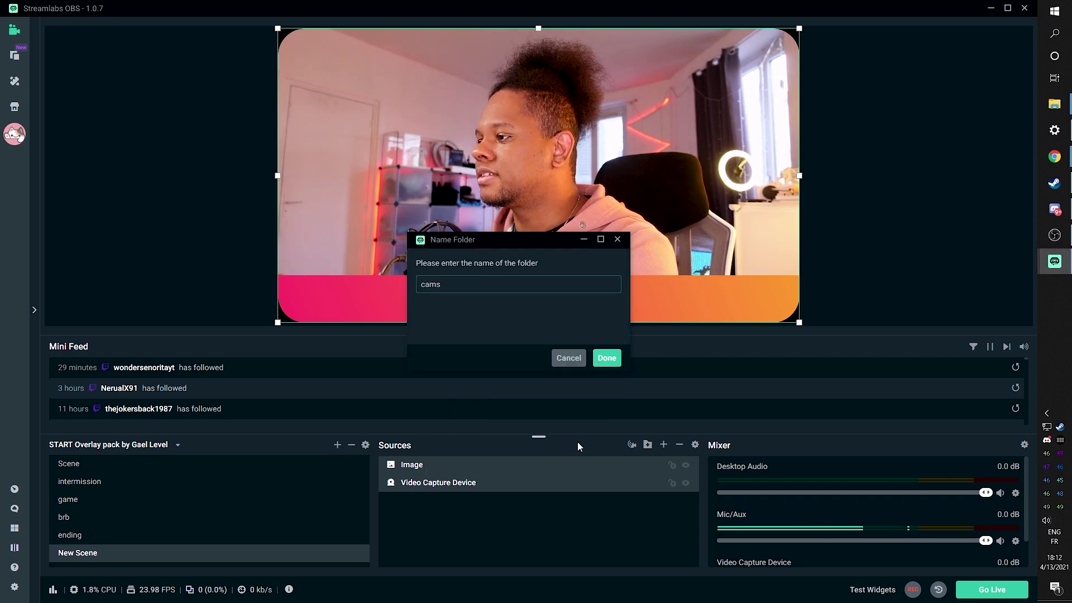
{"action": "left_click", "coordinate": [612, 362]}
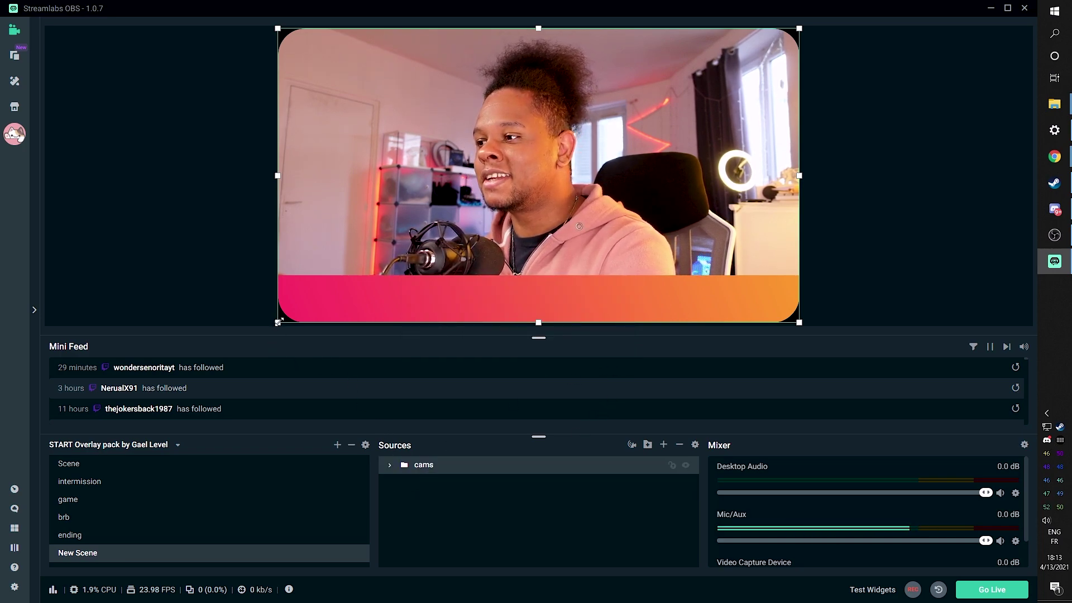
{"action": "mouse_move", "coordinate": [278, 323]}
{"action": "left_mouse_down"}
{"action": "mouse_move", "coordinate": [516, 188]}
{"action": "mouse_move", "coordinate": [293, 324]}
{"action": "left_mouse_up"}
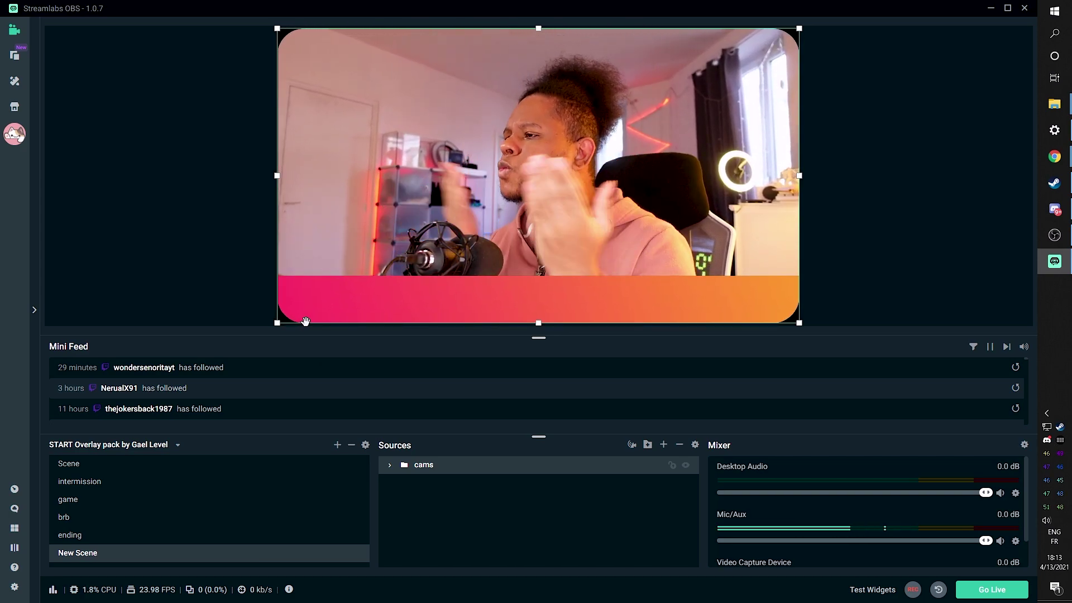
{"action": "left_click", "coordinate": [803, 268]}
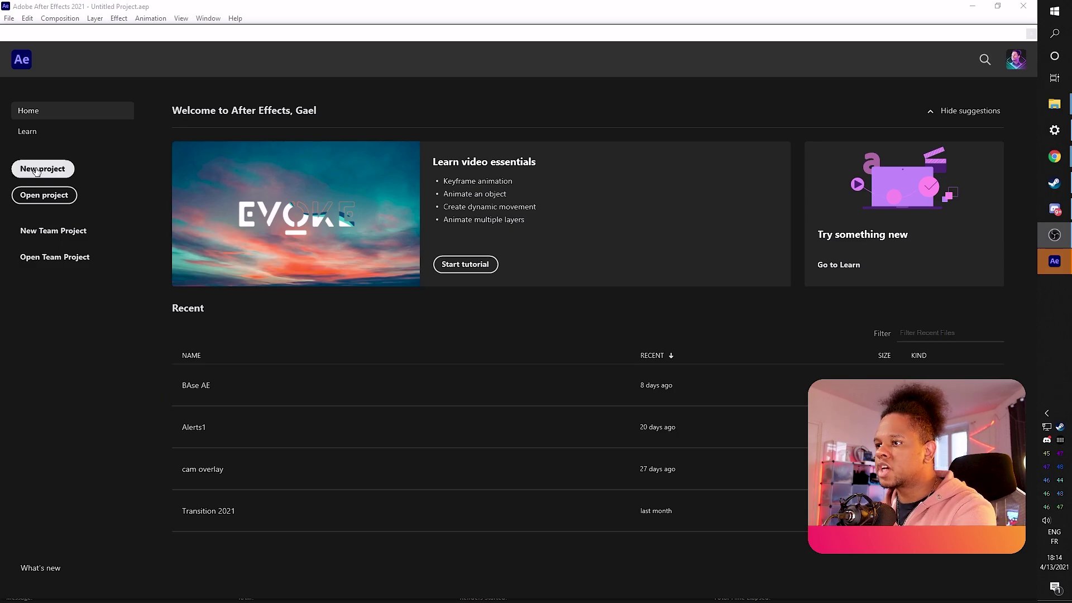
Start a new project and import Cam overlay.png from Explorer into the Project panel
{"action": "left_click", "coordinate": [37, 170]}
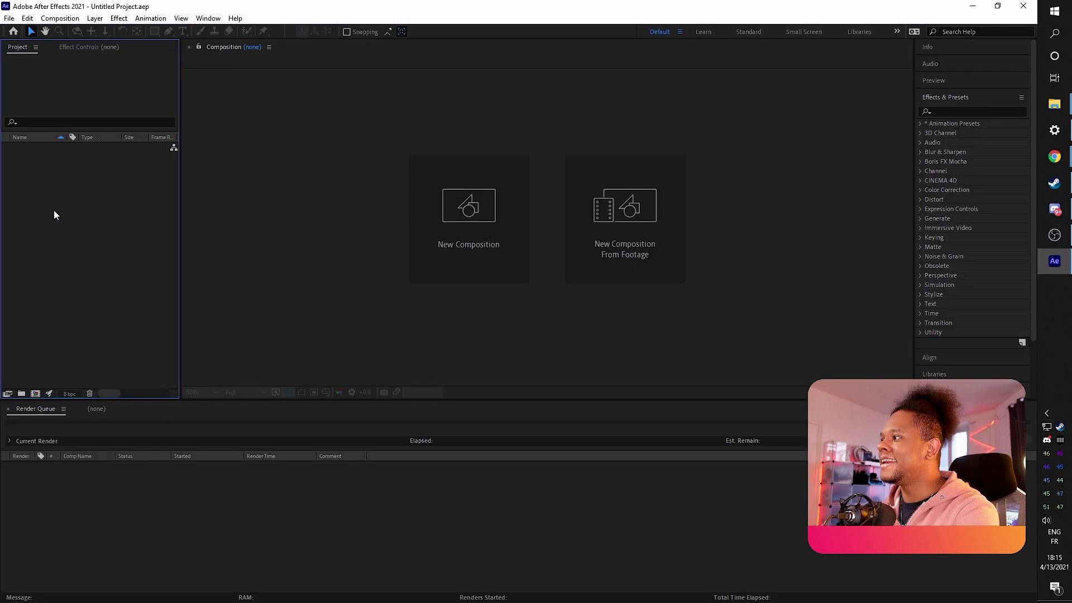
{"action": "mouse_move", "coordinate": [1055, 104]}
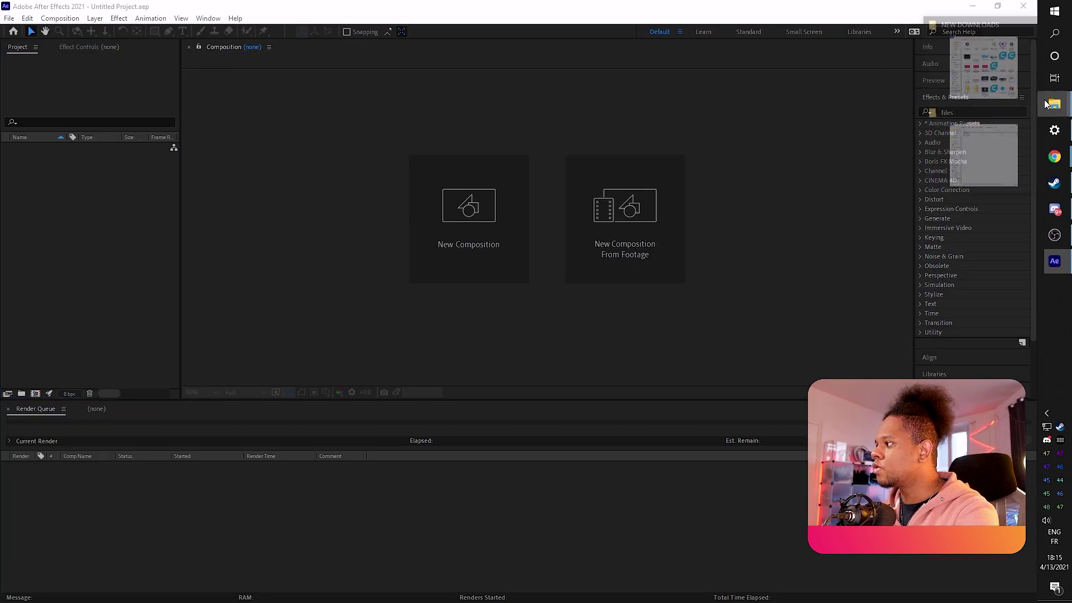
{"action": "left_click", "coordinate": [972, 122]}
{"action": "left_click_drag", "start_coordinate": [882, 146], "coordinate": [95, 182]}
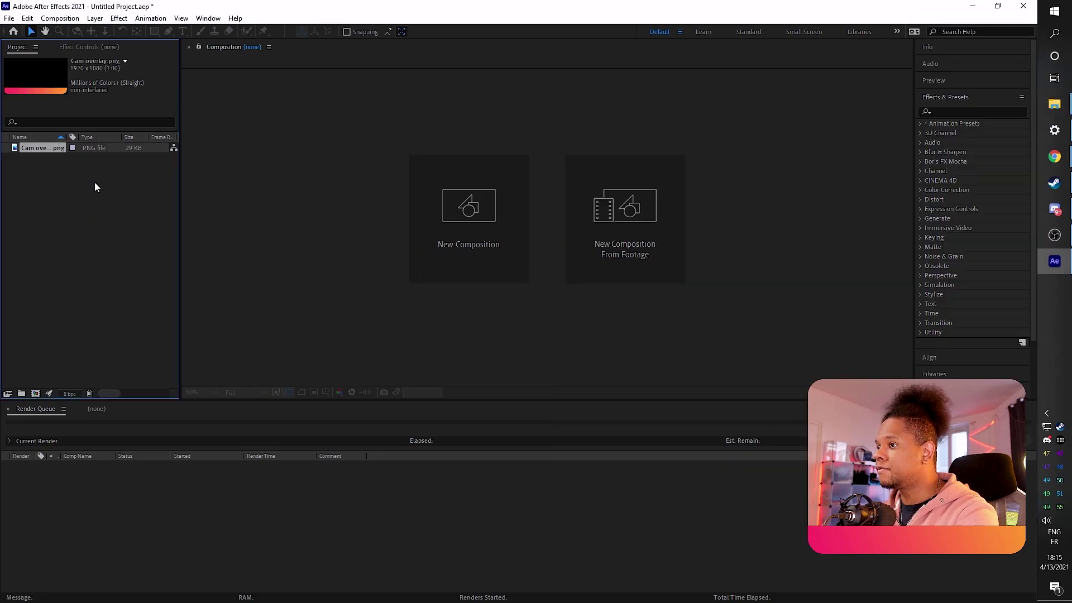
Create a Cam overlay composition from the Cam overlay.png footage
{"action": "left_click", "coordinate": [50, 162]}
{"action": "left_click", "coordinate": [40, 147]}
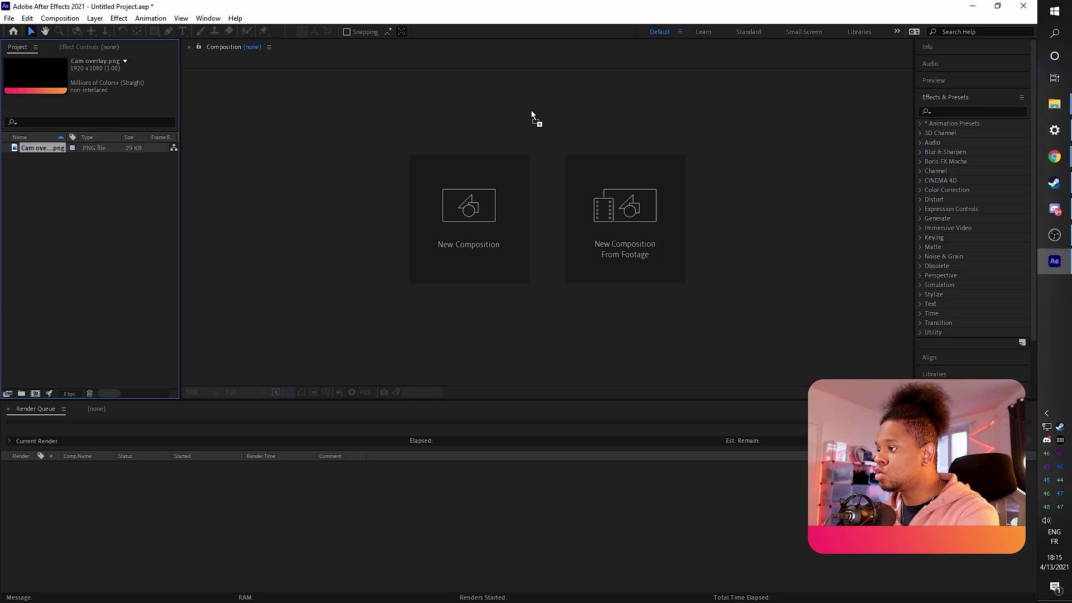
{"action": "left_click_drag", "start_coordinate": [487, 237], "coordinate": [487, 237]}
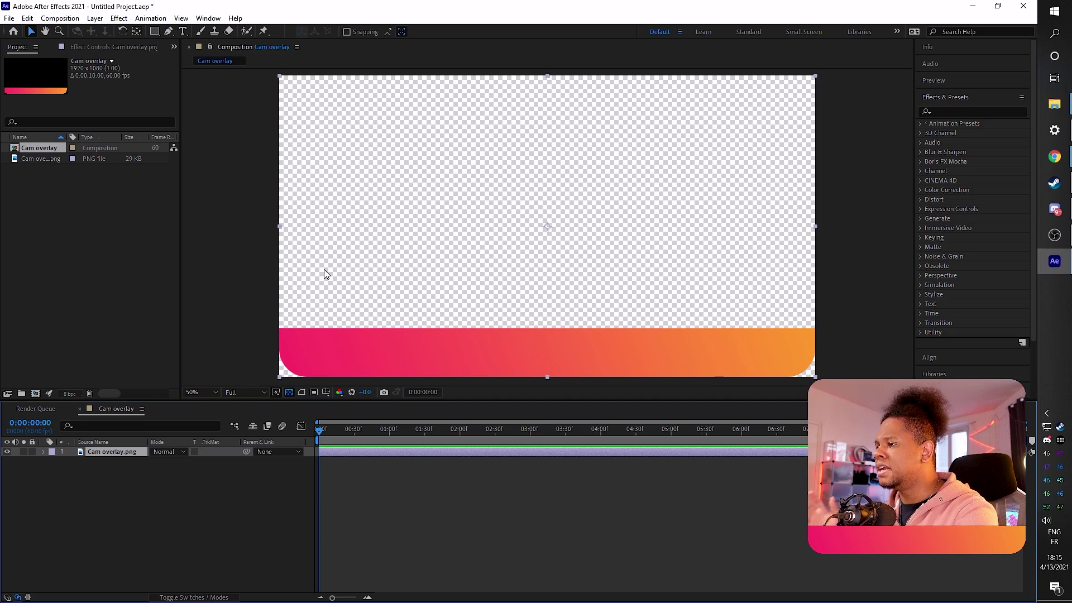
{"action": "left_click", "coordinate": [49, 20]}
{"action": "left_click", "coordinate": [66, 49]}
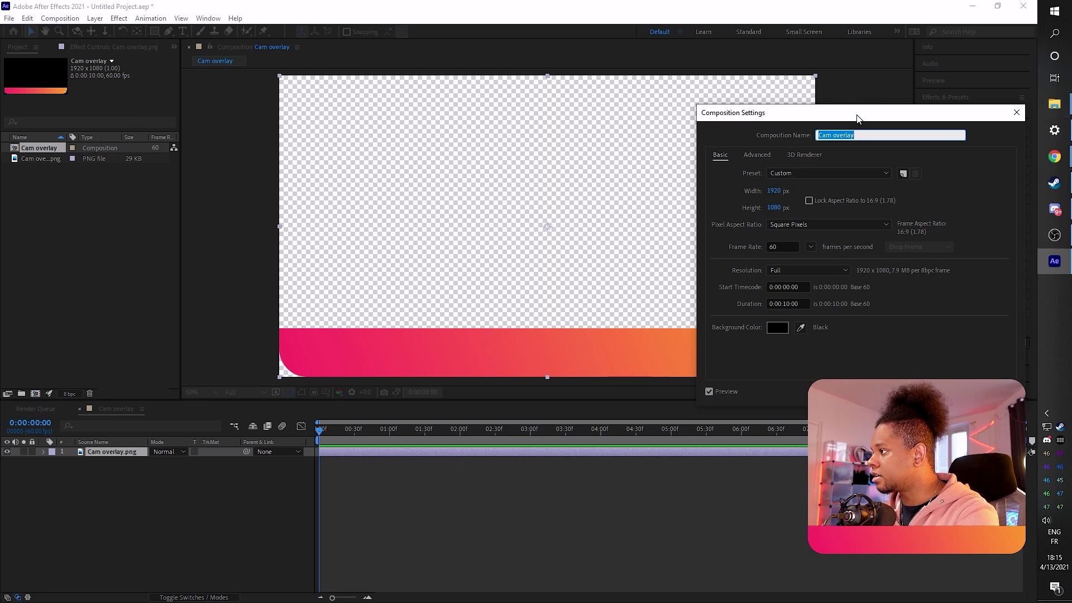
{"action": "left_click_drag", "start_coordinate": [847, 117], "coordinate": [246, 119]}
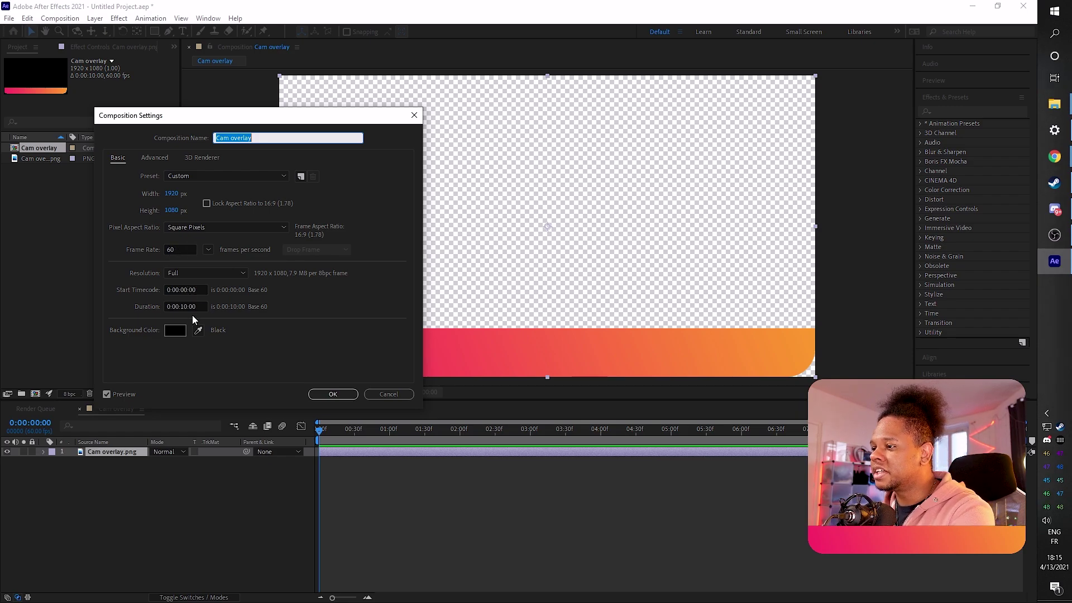
{"action": "left_click", "coordinate": [330, 395]}
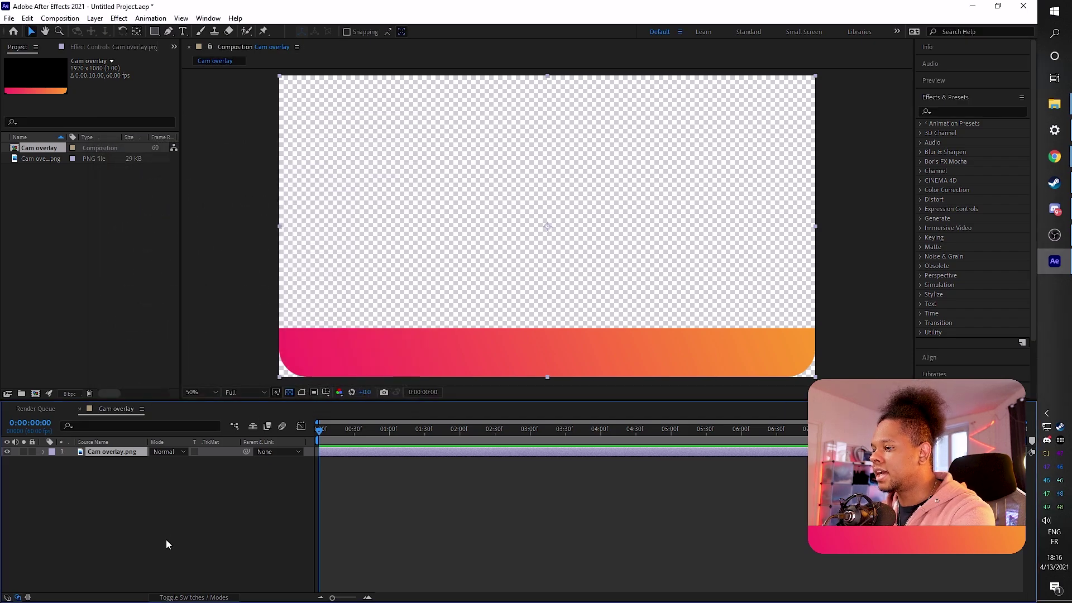
{"action": "left_click", "coordinate": [169, 537]}
{"action": "left_click", "coordinate": [122, 452]}
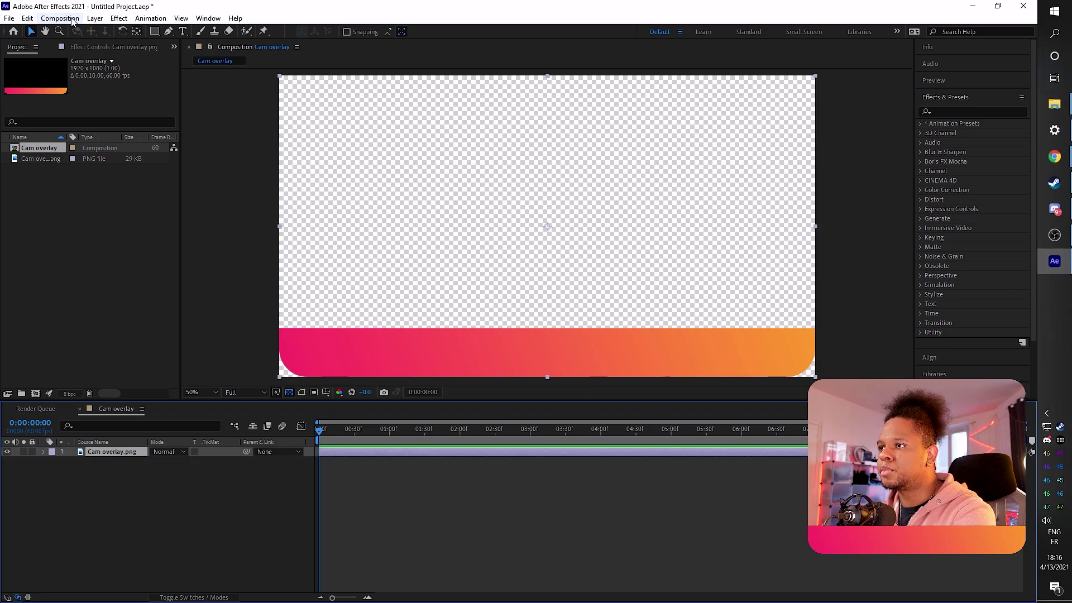
Add a new adjustment layer to the Cam overlay composition
{"action": "left_click", "coordinate": [95, 18]}
{"action": "mouse_move", "coordinate": [108, 37]}
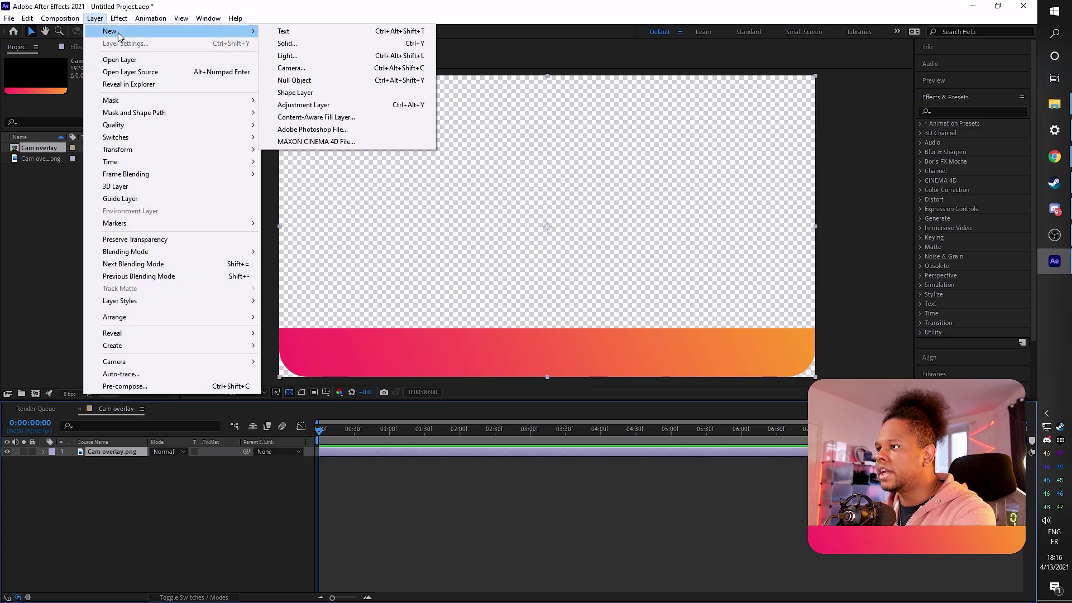
{"action": "left_click", "coordinate": [325, 106]}
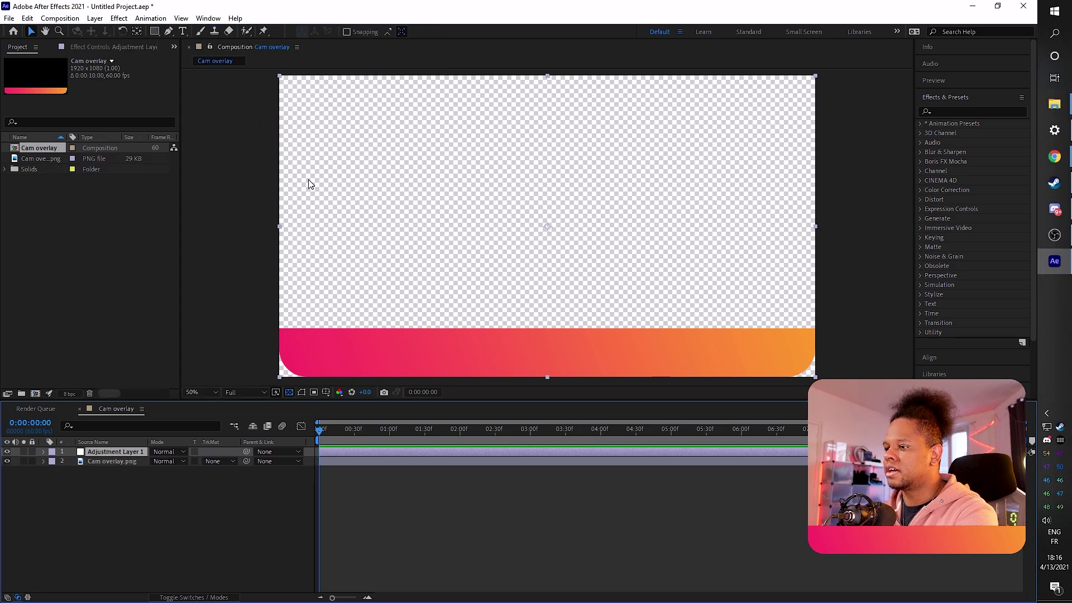
Apply Glow to the adjustment layer with 53.7% threshold and 92 radius
{"action": "left_click", "coordinate": [949, 110]}
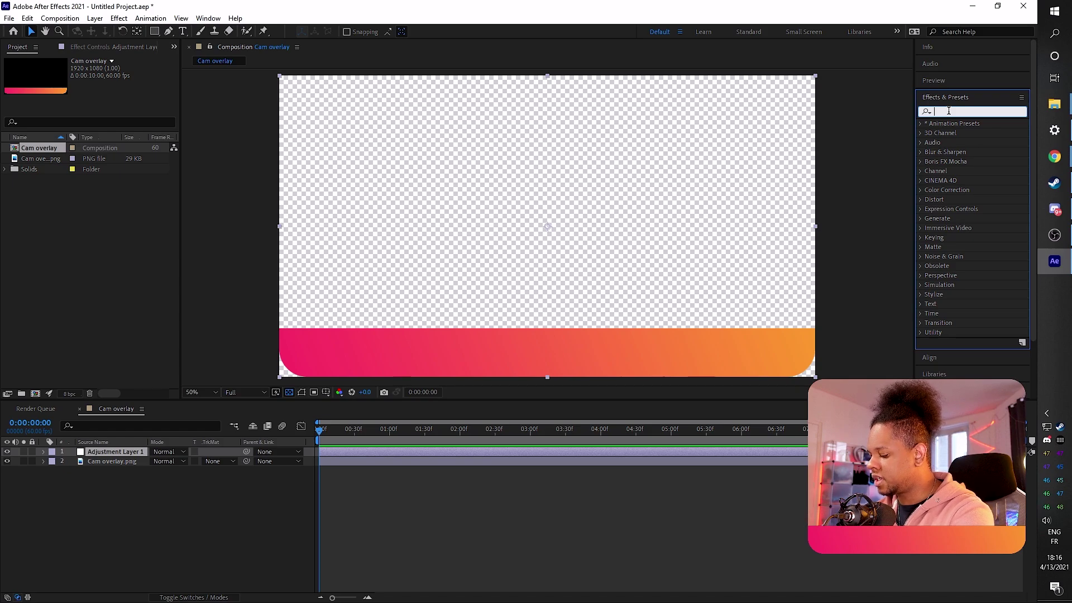
{"action": "type", "text": "glow"}
{"action": "left_click_drag", "start_coordinate": [961, 180], "coordinate": [688, 366]}
{"action": "left_click_drag", "start_coordinate": [488, 361], "coordinate": [481, 353]}
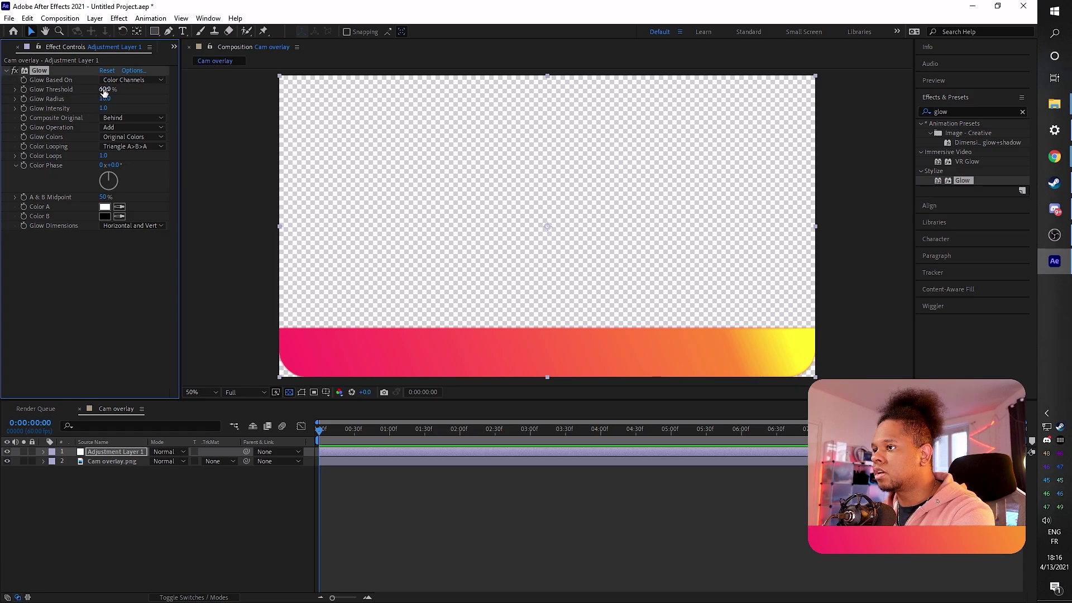
{"action": "left_click_drag", "start_coordinate": [98, 89], "coordinate": [148, 101]}
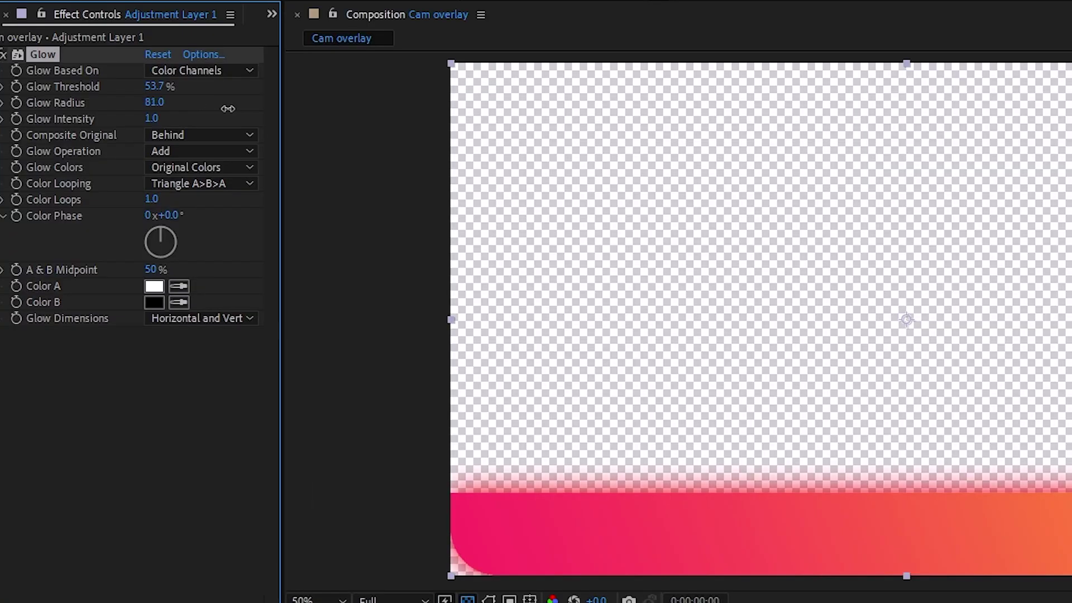
{"action": "left_click_drag", "start_coordinate": [228, 109], "coordinate": [224, 111]}
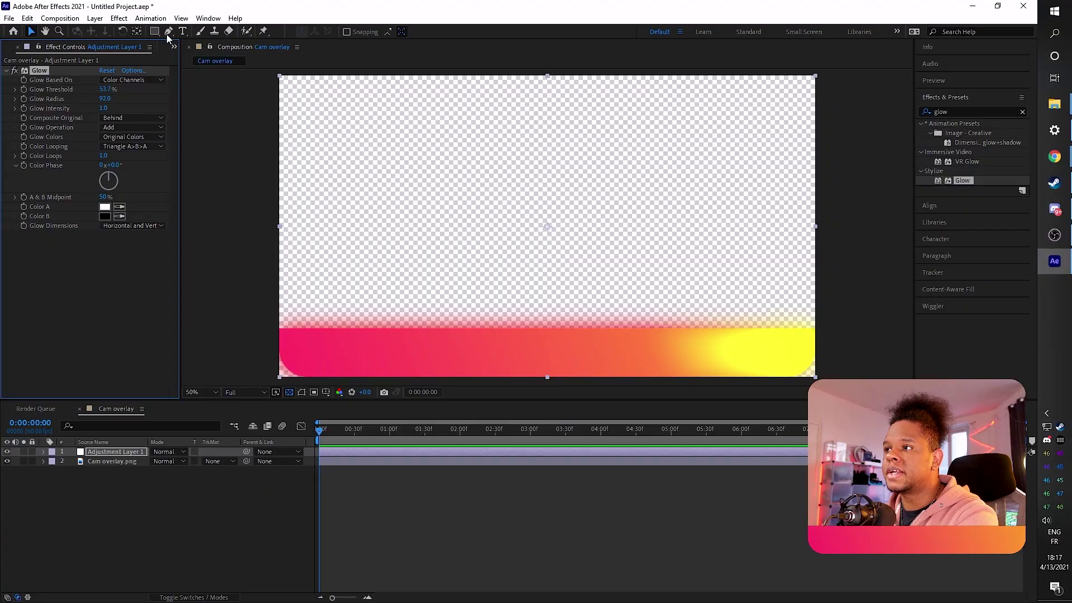
Draw a closed curved Pen mask around the gradient bar on Adjustment Layer 1
{"action": "left_click", "coordinate": [169, 31]}
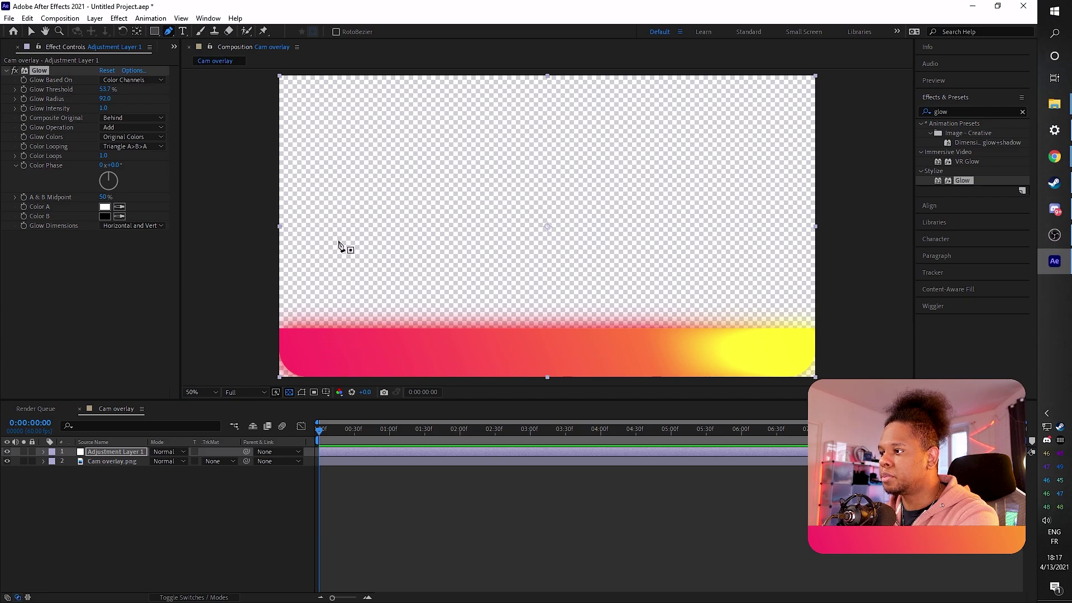
{"action": "left_click", "coordinate": [293, 329]}
{"action": "left_click_drag", "start_coordinate": [506, 267], "coordinate": [604, 260]}
{"action": "left_click_drag", "start_coordinate": [786, 308], "coordinate": [809, 342]}
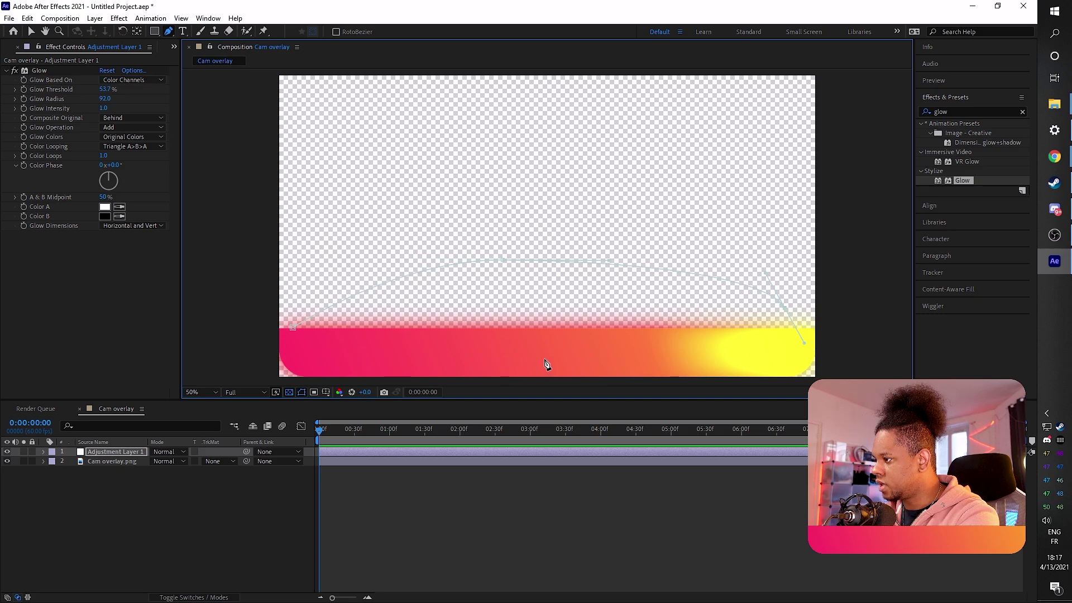
{"action": "left_click", "coordinate": [544, 356]}
{"action": "left_click_drag", "start_coordinate": [547, 361], "coordinate": [456, 353]}
{"action": "left_click", "coordinate": [294, 330]}
{"action": "left_click_drag", "start_coordinate": [293, 330], "coordinate": [302, 298]}
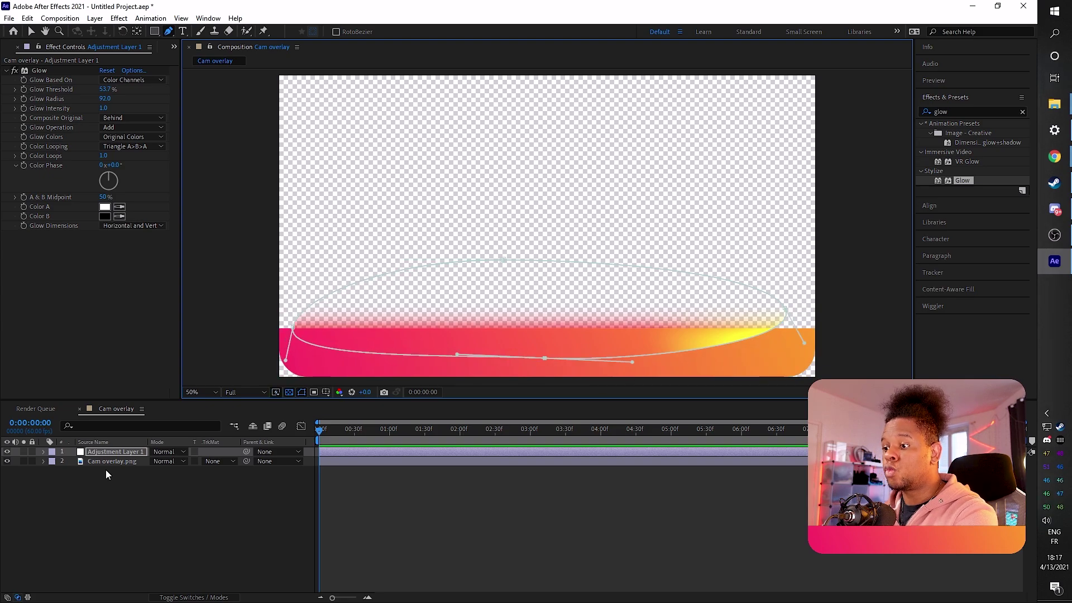
{"action": "left_click", "coordinate": [121, 452]}
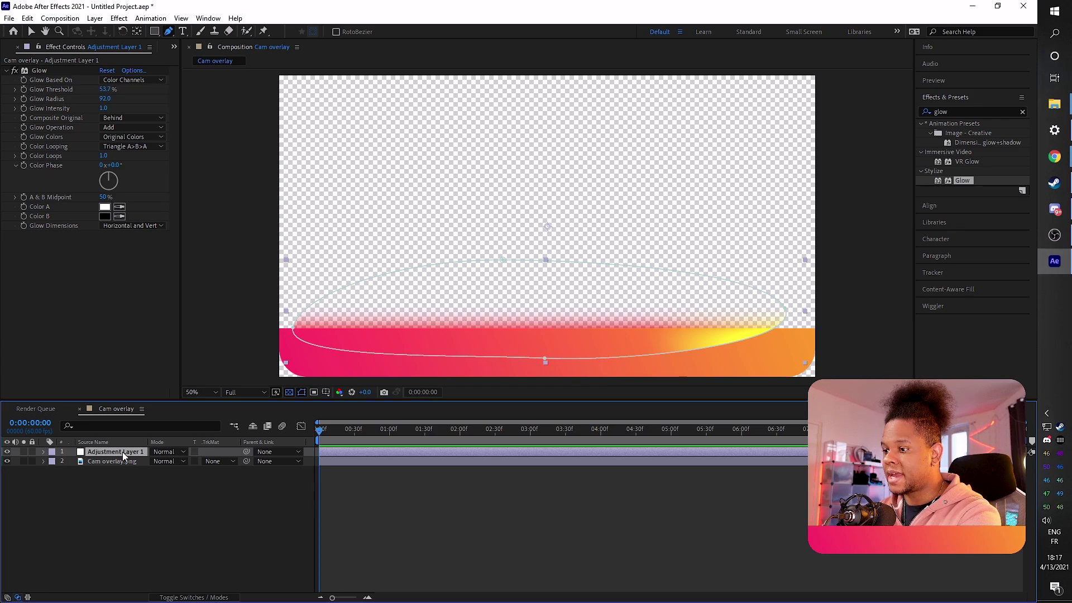
Reveal Mask 1's properties and pan the viewer to inspect the glow's edge
{"action": "key", "text": "m"}
{"action": "key", "text": "m"}
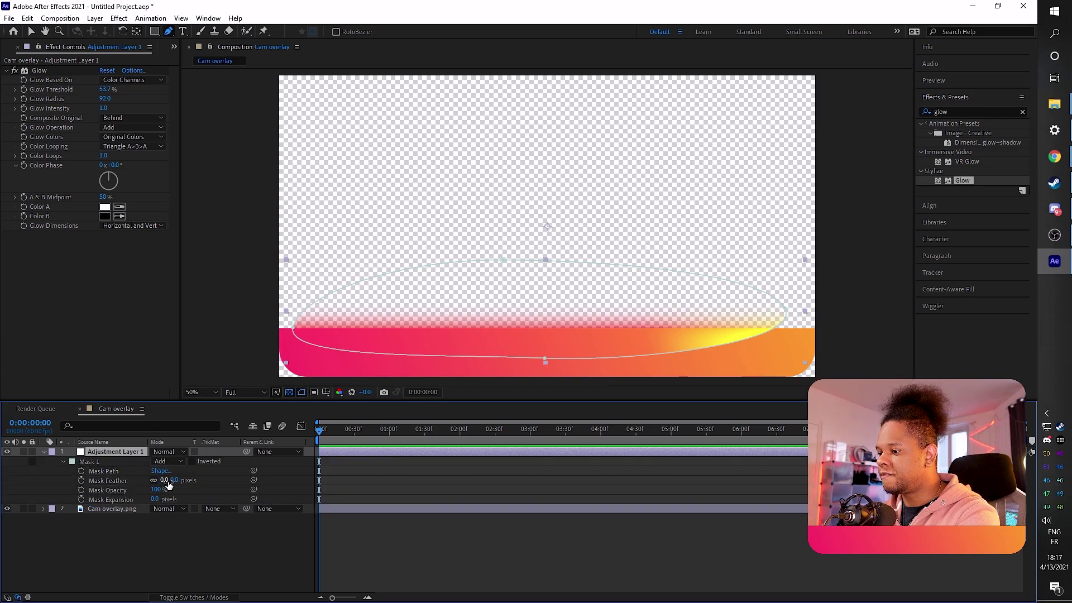
{"action": "left_click_drag", "start_coordinate": [174, 481], "coordinate": [180, 480]}
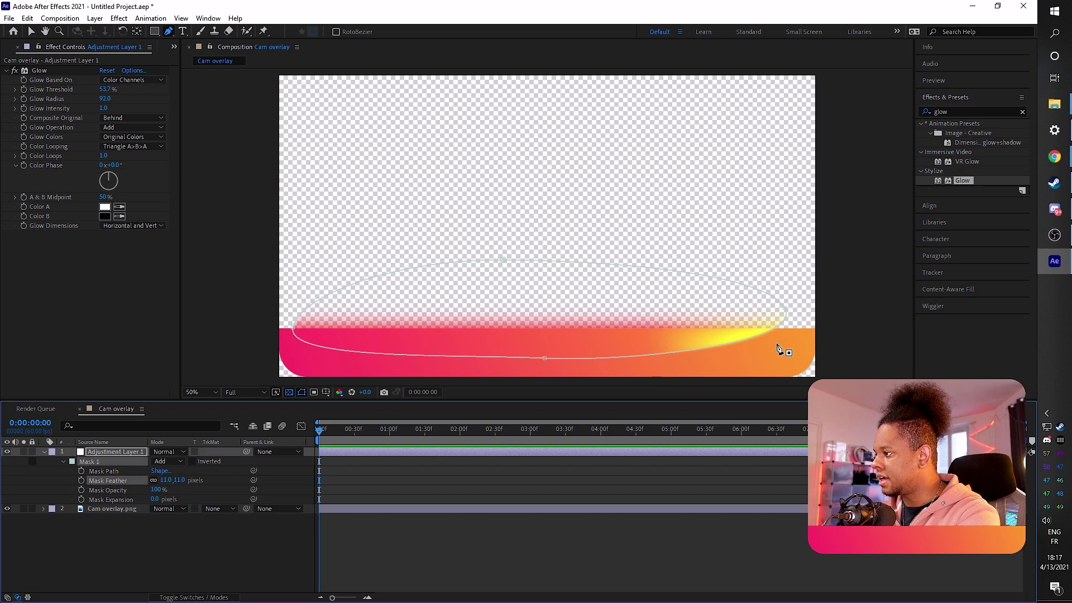
{"action": "scroll", "coordinate": [777, 346], "scroll_direction": "up", "scroll_amount": 3}
{"action": "key", "text": "space"}
{"action": "left_click_drag", "start_coordinate": [773, 340], "coordinate": [443, 115]}
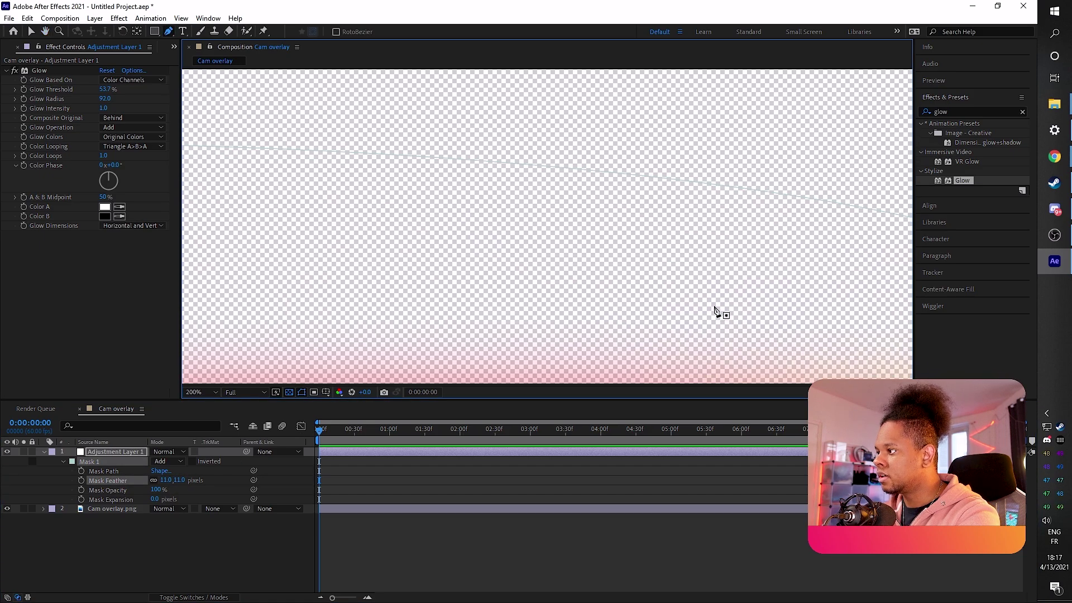
{"action": "key", "text": "space"}
{"action": "left_click_drag", "start_coordinate": [716, 309], "coordinate": [404, 121]}
{"action": "left_click_drag", "start_coordinate": [699, 354], "coordinate": [646, 313]}
Set Mask 1's feather to 105 pixels, then show only the adjustment layer's opacity
{"action": "key", "text": "g"}
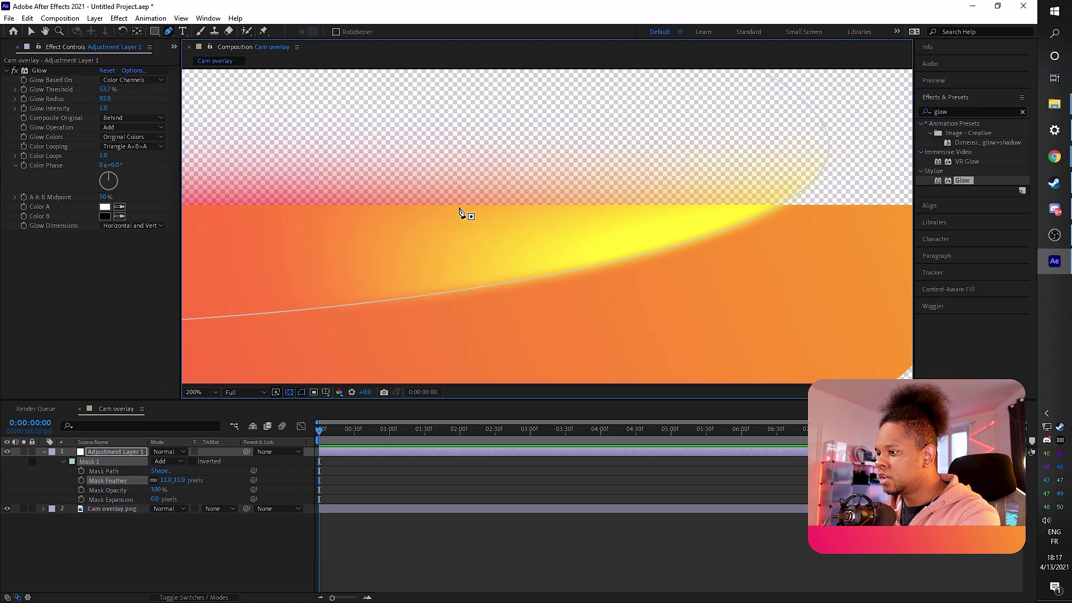
{"action": "left_click_drag", "start_coordinate": [165, 483], "coordinate": [211, 470]}
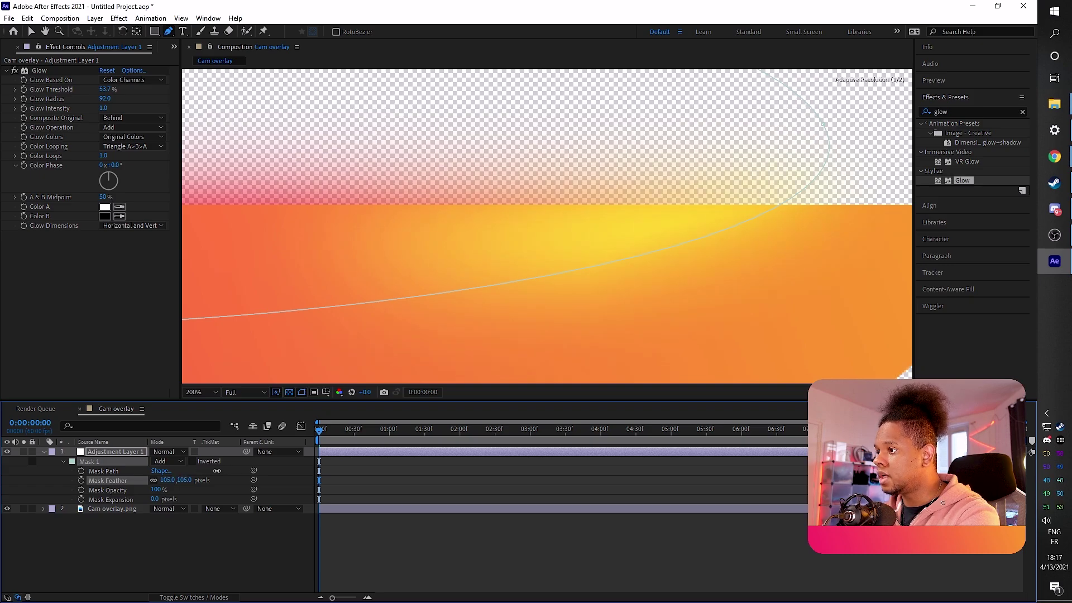
{"action": "scroll", "coordinate": [405, 214], "scroll_direction": "down", "scroll_amount": 1}
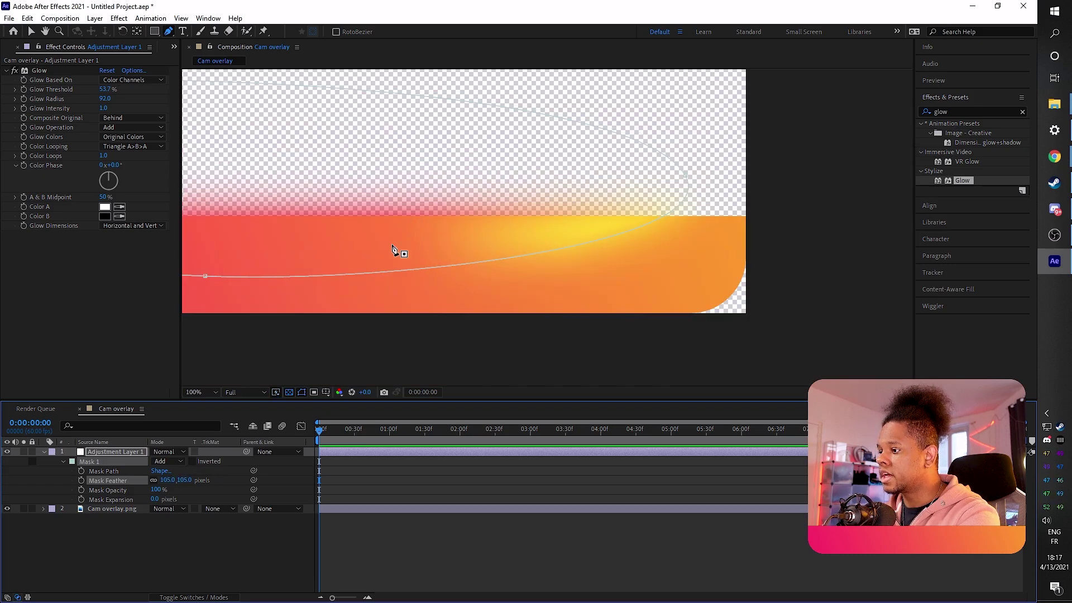
{"action": "left_click", "coordinate": [119, 448]}
{"action": "key", "text": "t"}
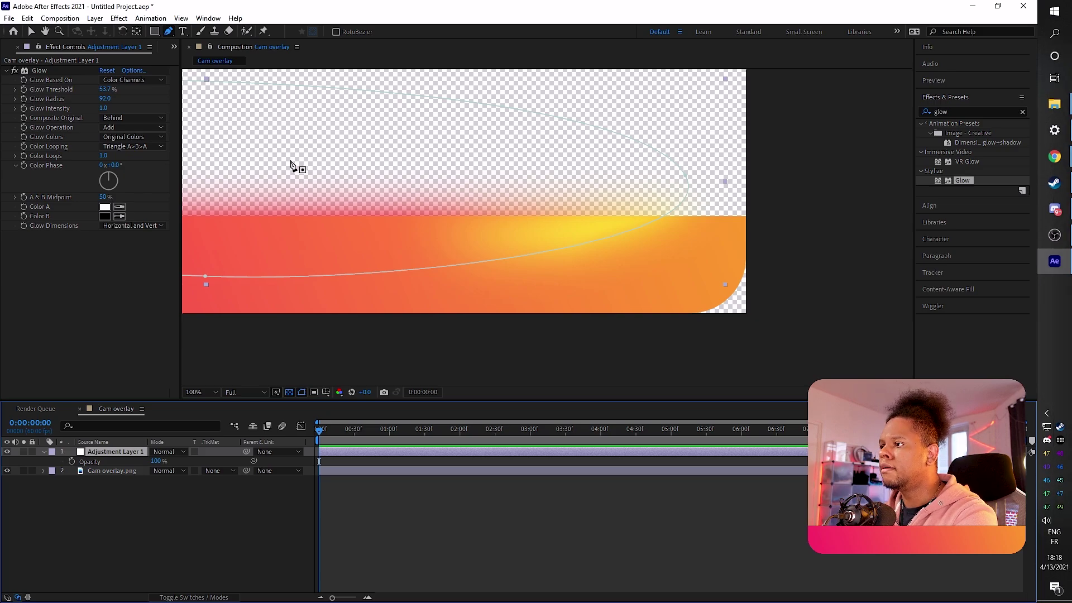
Zoom the viewer to 50% and set Glow Intensity to 0
{"action": "key", "text": "F3"}
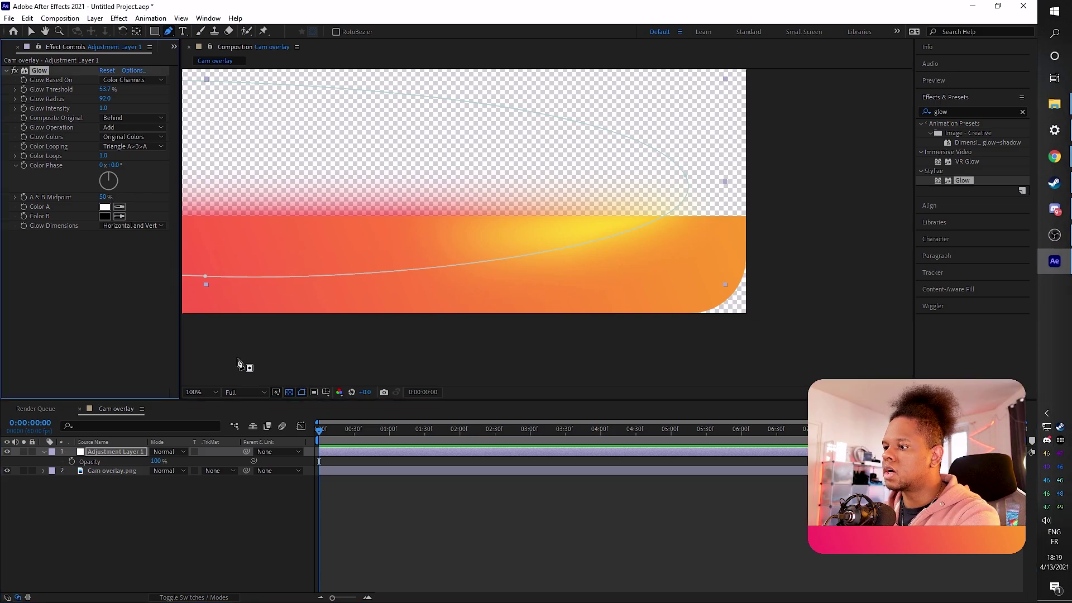
{"action": "left_click", "coordinate": [211, 393]}
{"action": "left_click", "coordinate": [213, 406]}
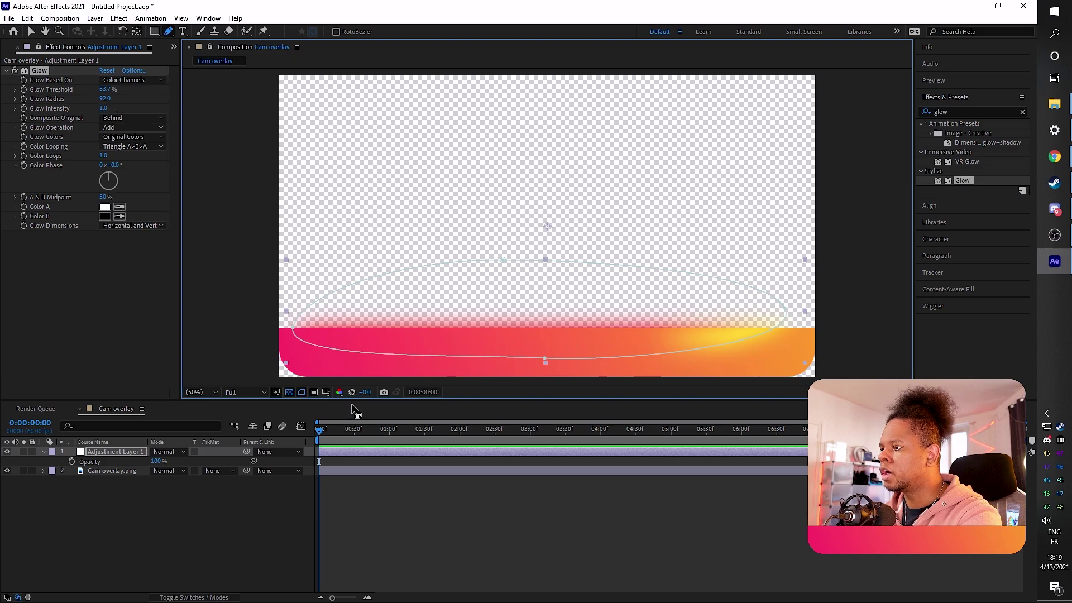
{"action": "left_click", "coordinate": [101, 109]}
{"action": "type", "text": "0"}
{"action": "key", "text": "Return"}
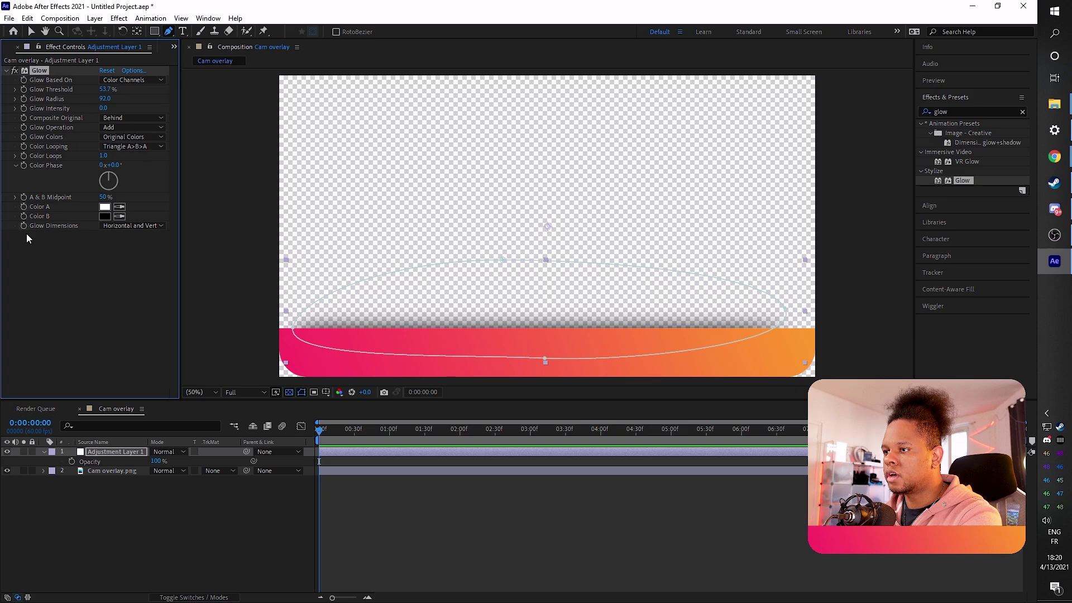
Limit Glow Dimensions to Horizontal and nudge the Glow Intensity value
{"action": "left_click", "coordinate": [142, 227]}
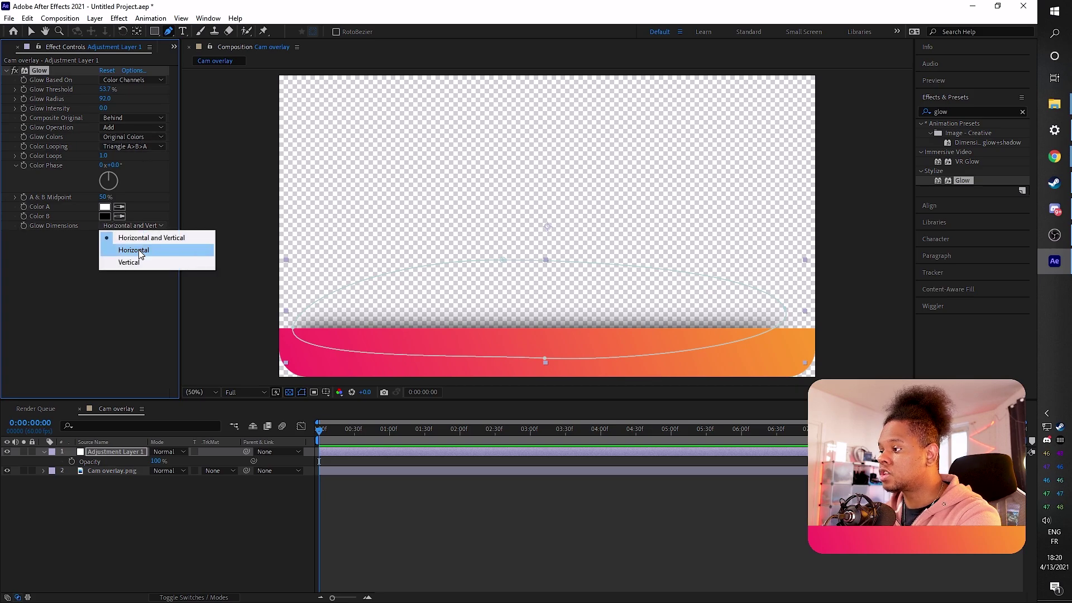
{"action": "left_click", "coordinate": [138, 250]}
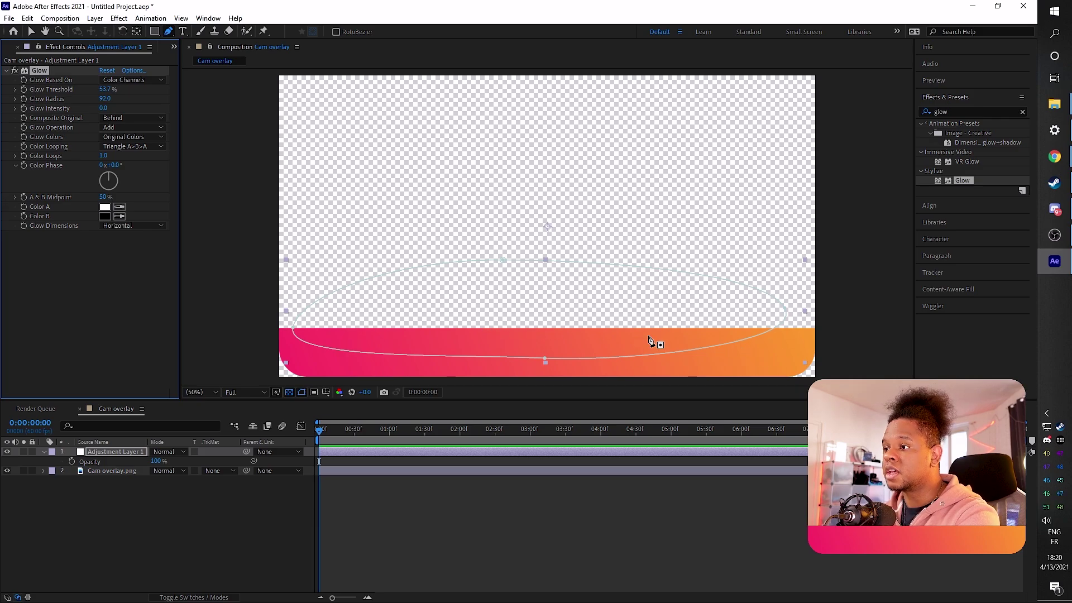
{"action": "mouse_move", "coordinate": [106, 110]}
{"action": "left_mouse_down"}
{"action": "mouse_move", "coordinate": [341, 123]}
{"action": "mouse_move", "coordinate": [94, 124]}
{"action": "left_mouse_up"}
{"action": "left_click", "coordinate": [133, 226]}
Restore Horizontal and Vertical glow and keyframe Glow Intensity at 9.9 at five seconds
{"action": "left_click", "coordinate": [125, 237]}
{"action": "left_click_drag", "start_coordinate": [334, 430], "coordinate": [306, 446]}
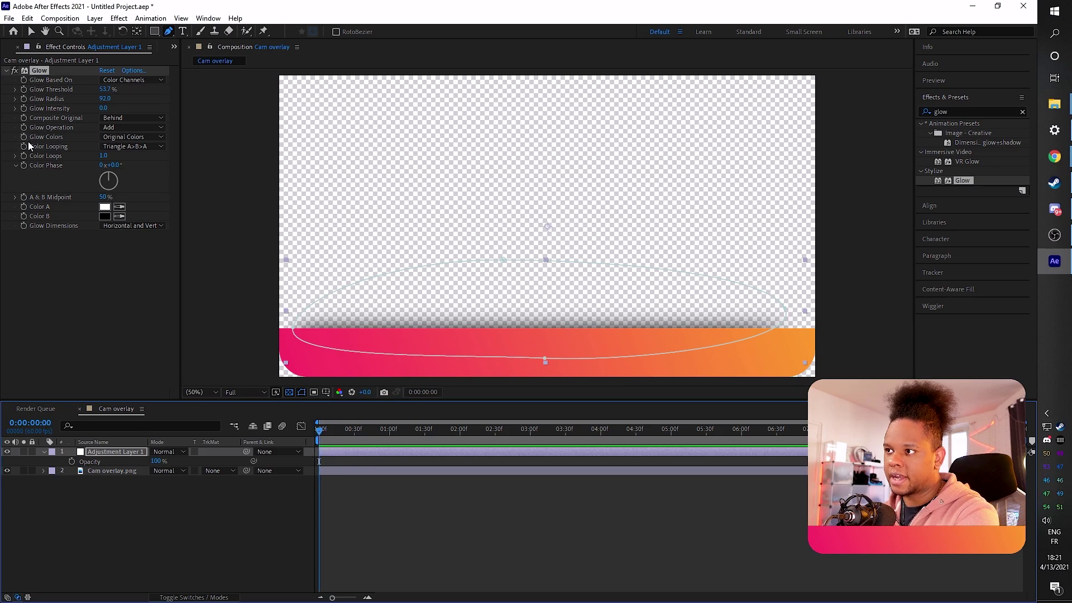
{"action": "left_click", "coordinate": [22, 108]}
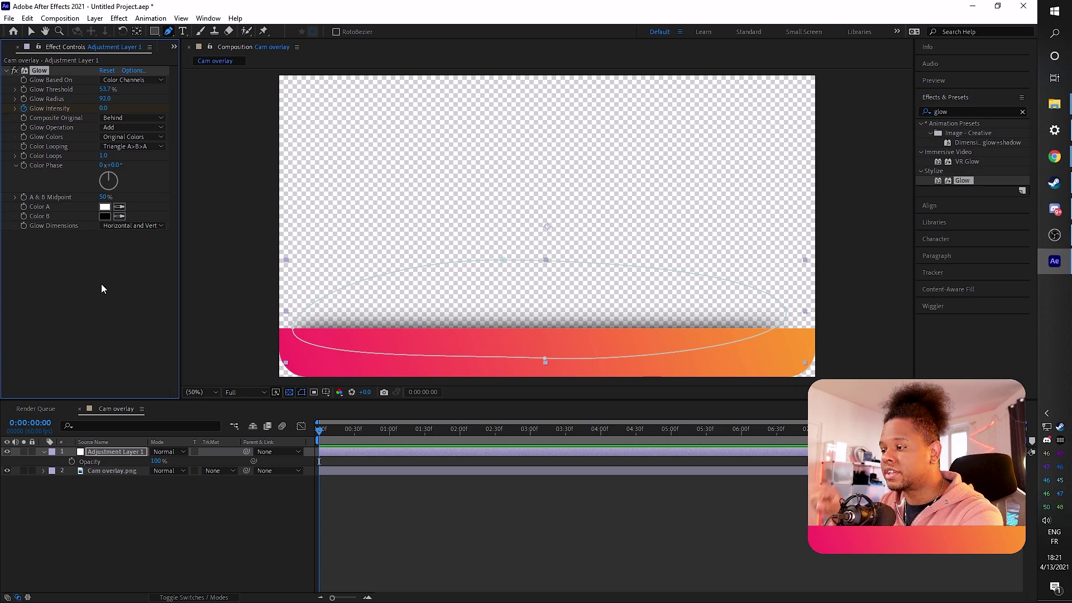
{"action": "left_click", "coordinate": [672, 431]}
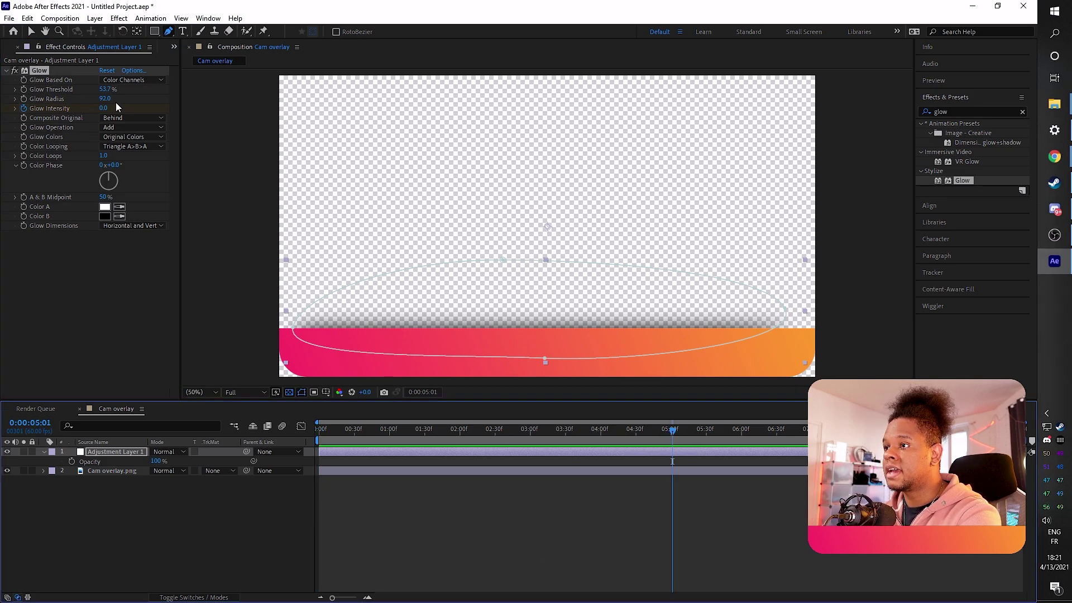
{"action": "left_click_drag", "start_coordinate": [106, 108], "coordinate": [291, 120]}
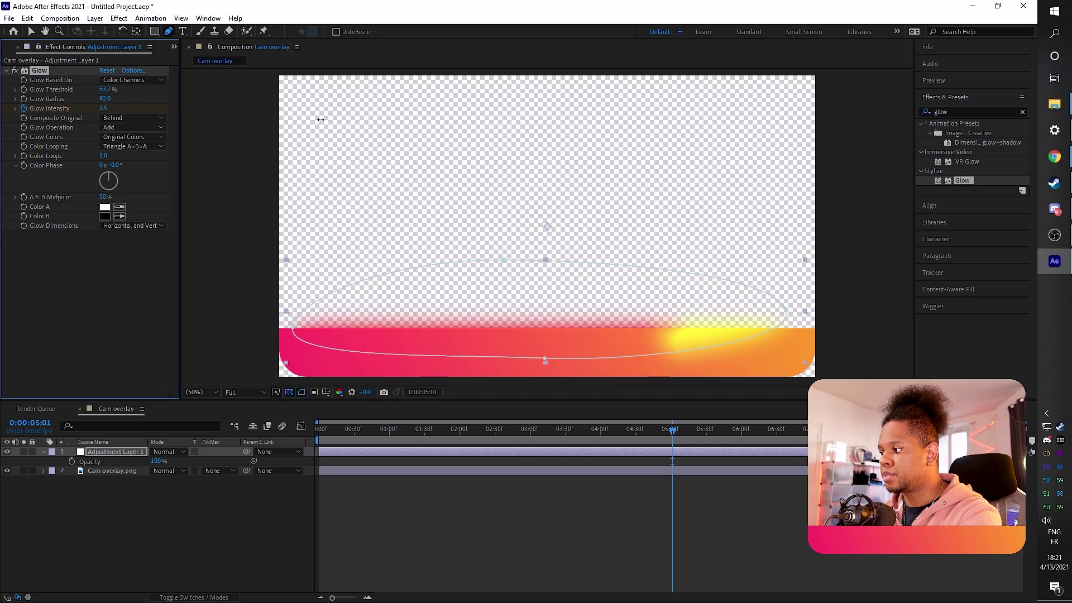
{"action": "left_click_drag", "start_coordinate": [362, 121], "coordinate": [557, 142]}
{"action": "left_click_drag", "start_coordinate": [685, 145], "coordinate": [743, 220]}
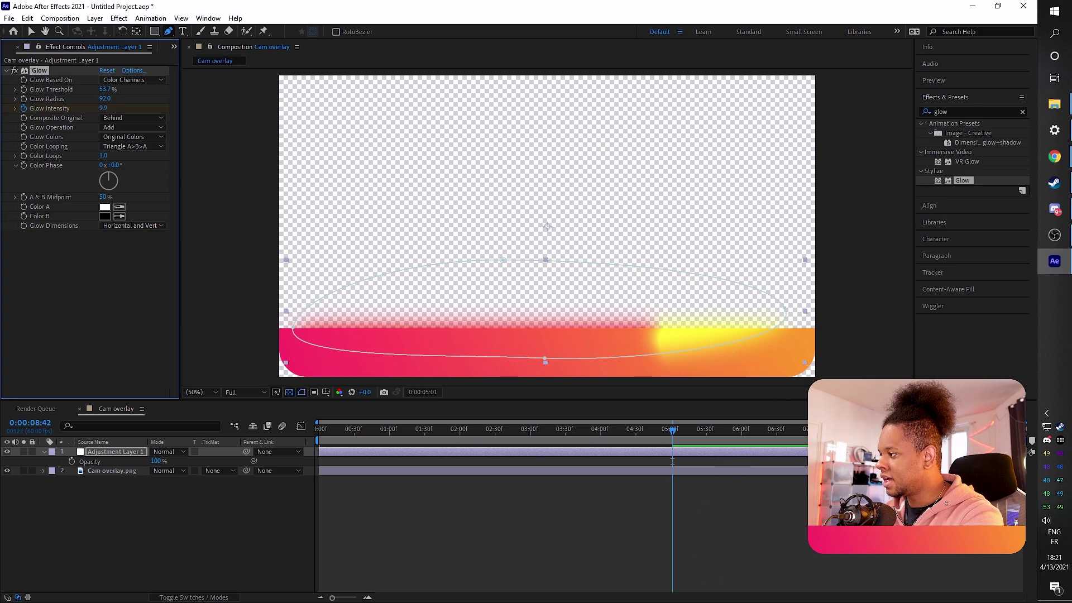
Set Glow Intensity to 0 on the last frame and preview the fade-out
{"action": "key", "text": "End"}
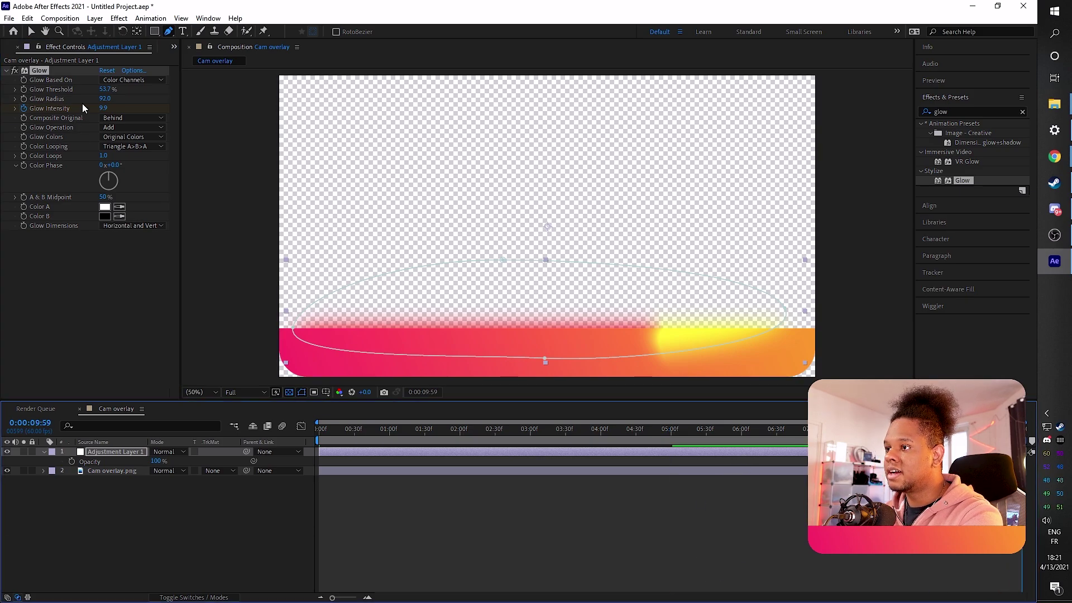
{"action": "left_click", "coordinate": [107, 108]}
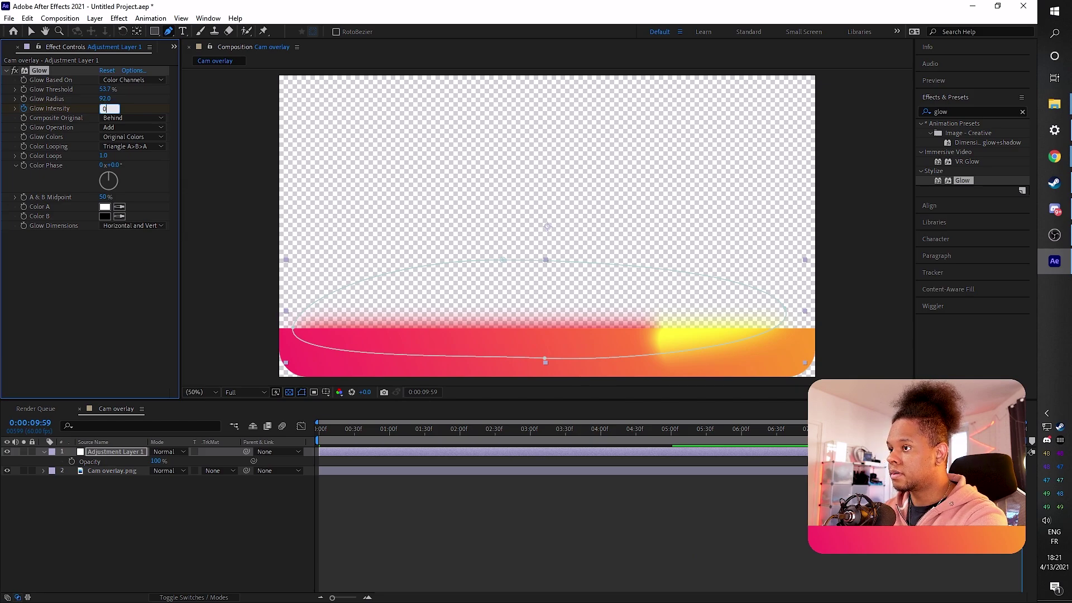
{"action": "type", "text": "0"}
{"action": "key", "text": "Return"}
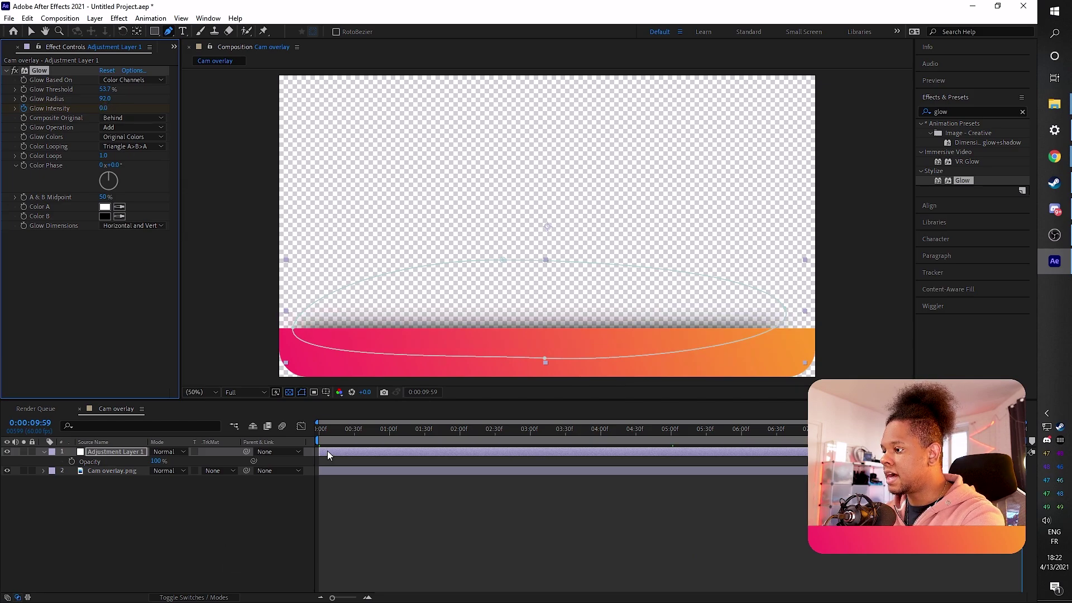
{"action": "left_click_drag", "start_coordinate": [328, 432], "coordinate": [1026, 451]}
{"action": "left_click", "coordinate": [553, 548]}
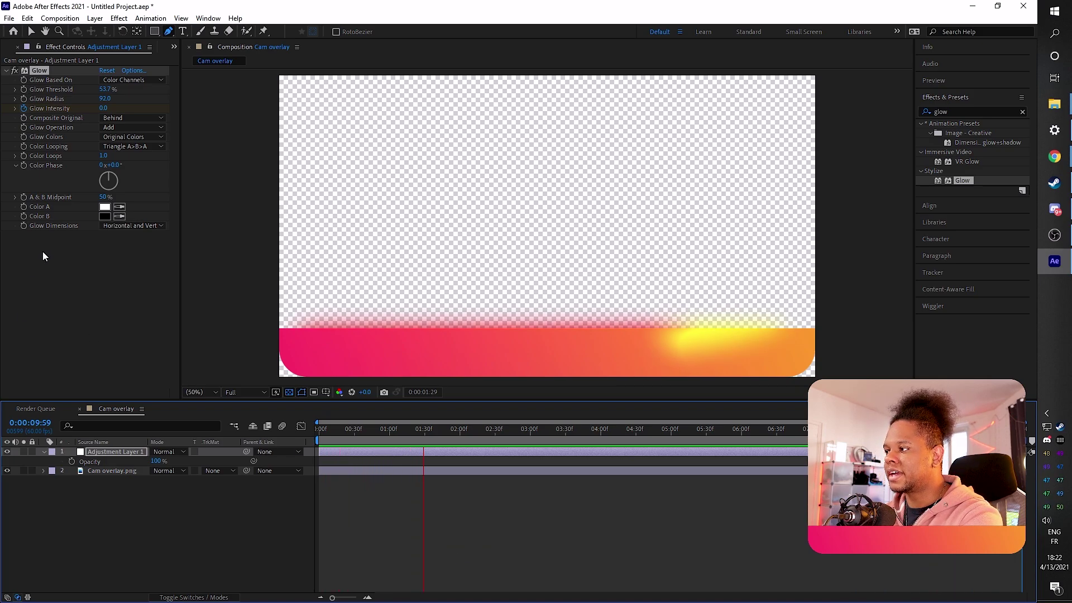
{"action": "key", "text": "space"}
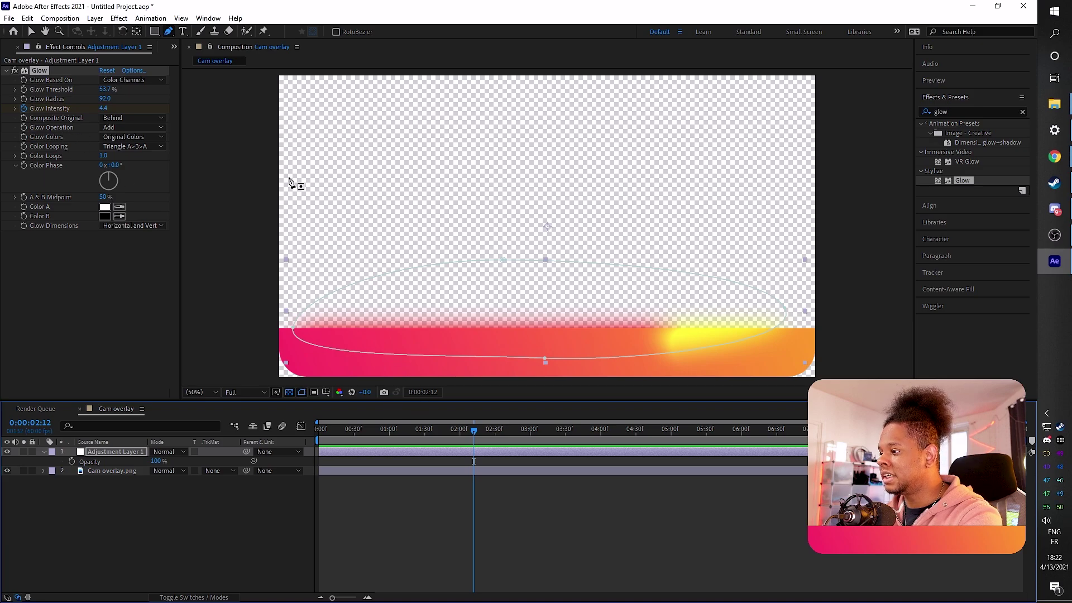
{"action": "left_click", "coordinate": [115, 454]}
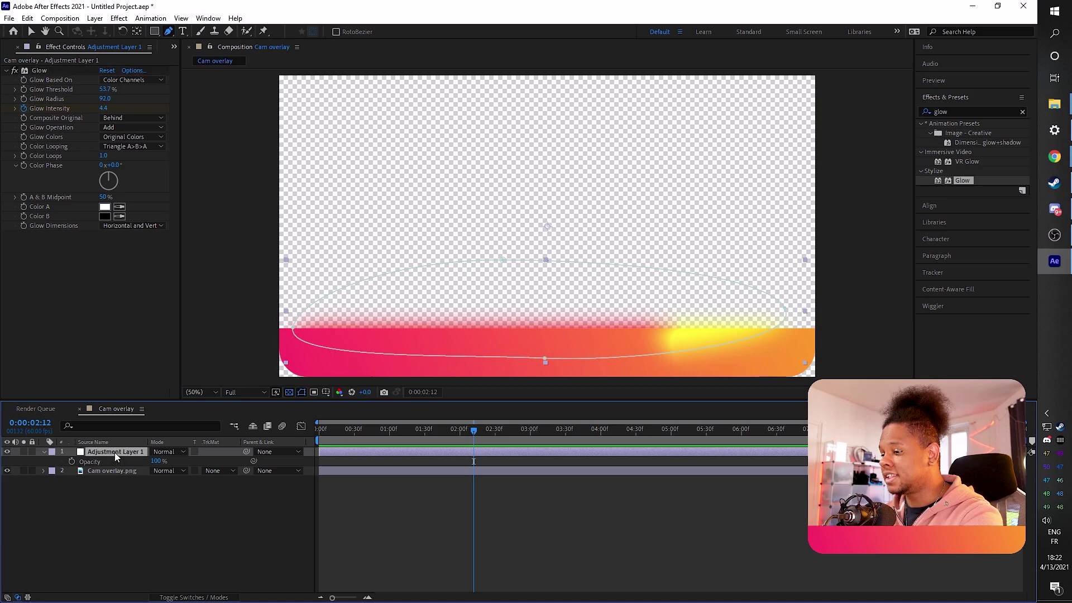
At the 5:01 keyframe, lower Glow Intensity to 4.7, set Radius 150 and Threshold 42.4%
{"action": "key", "text": "u"}
{"action": "key", "text": "u"}
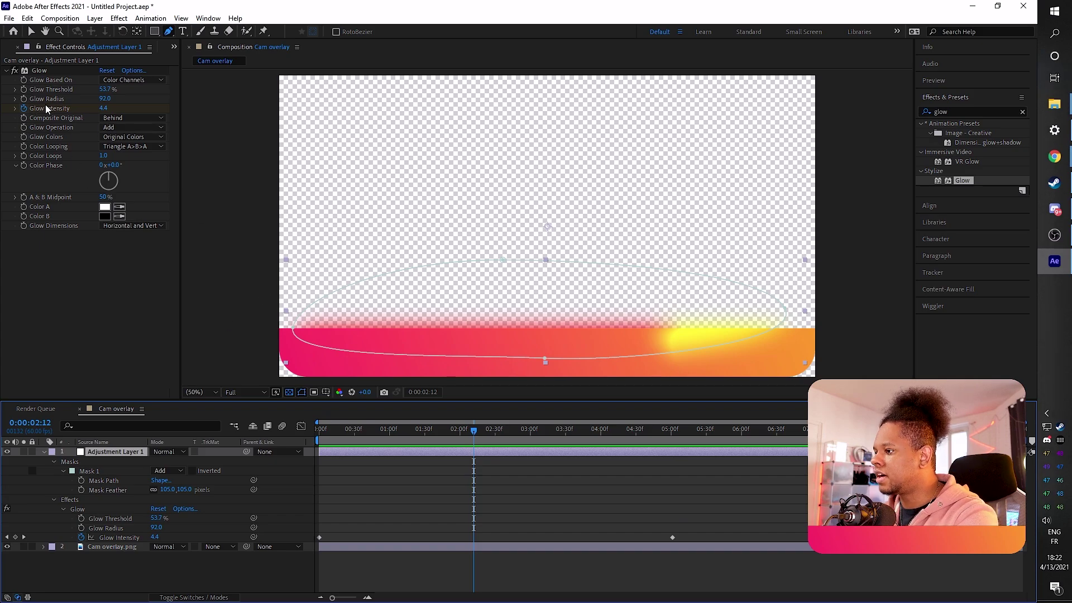
{"action": "left_click_drag", "start_coordinate": [667, 430], "coordinate": [673, 430]}
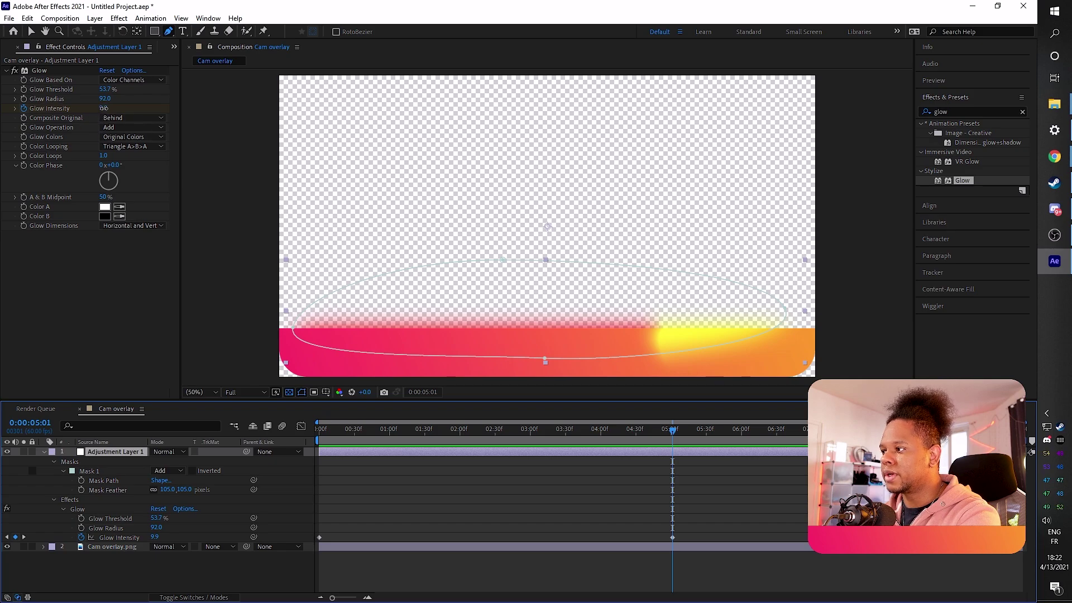
{"action": "left_click_drag", "start_coordinate": [104, 108], "coordinate": [83, 109]}
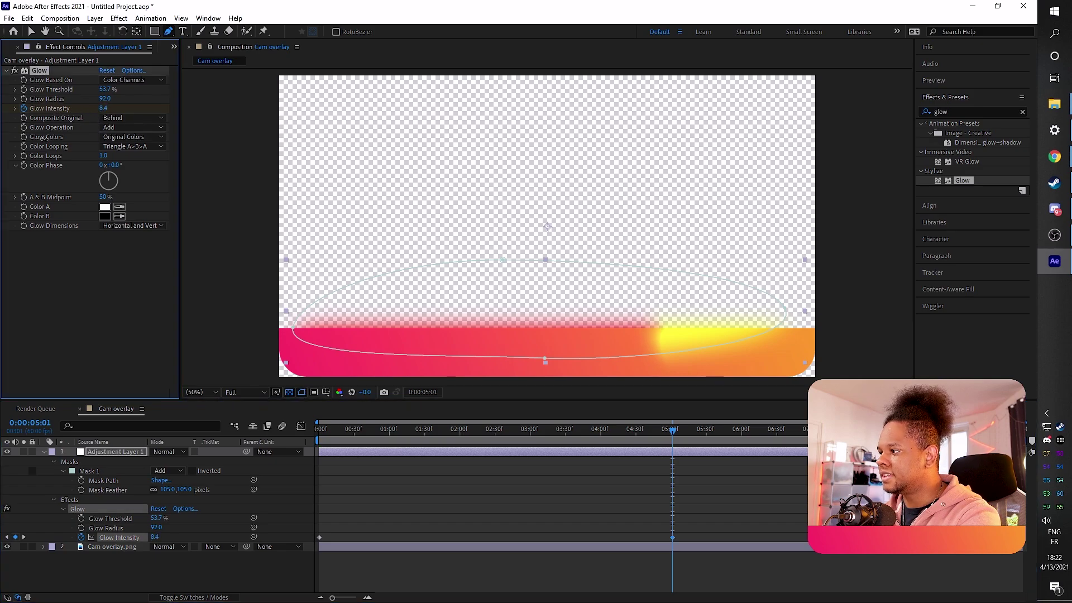
{"action": "left_click_drag", "start_coordinate": [2, 233], "coordinate": [3, 296]}
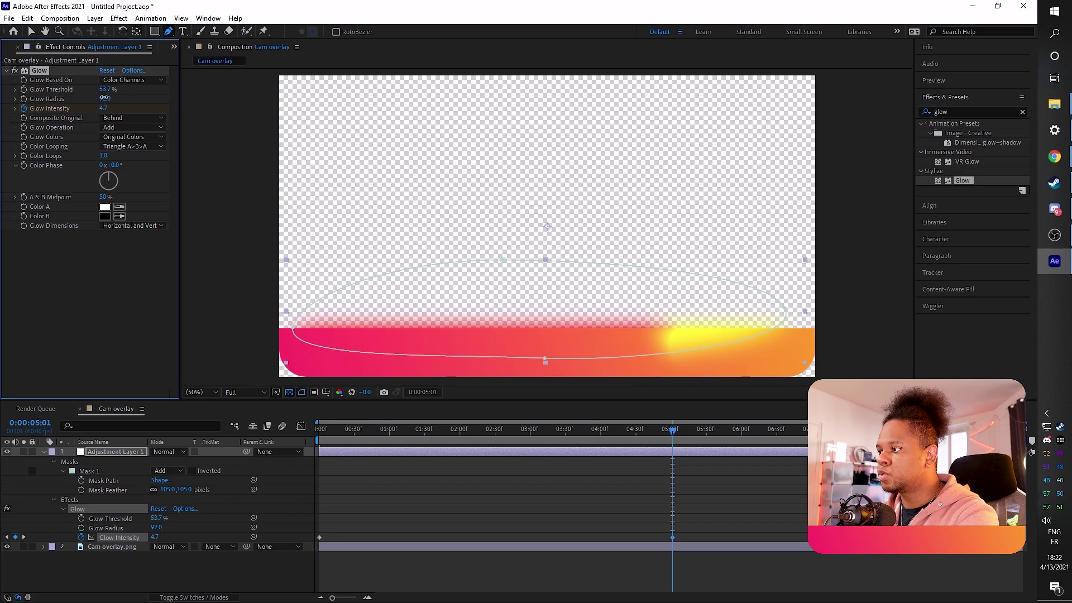
{"action": "mouse_move", "coordinate": [101, 98]}
{"action": "left_mouse_down"}
{"action": "mouse_move", "coordinate": [161, 96]}
{"action": "mouse_move", "coordinate": [88, 89]}
{"action": "left_mouse_up"}
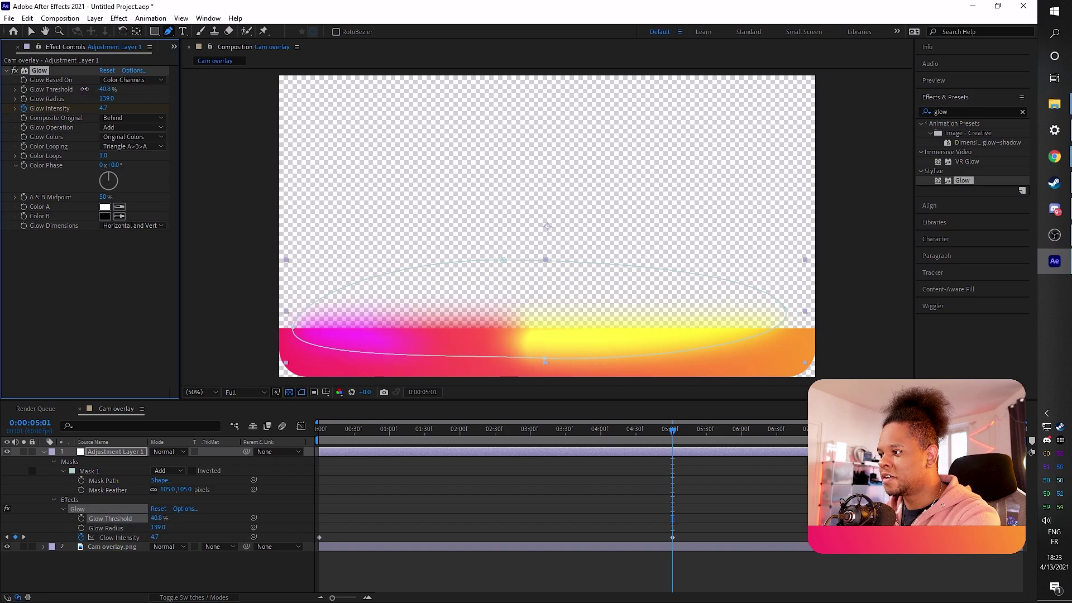
{"action": "left_click_drag", "start_coordinate": [84, 89], "coordinate": [121, 103]}
Flatten Mask 1 into a band by moving its left and right points inward
{"action": "key", "text": "space"}
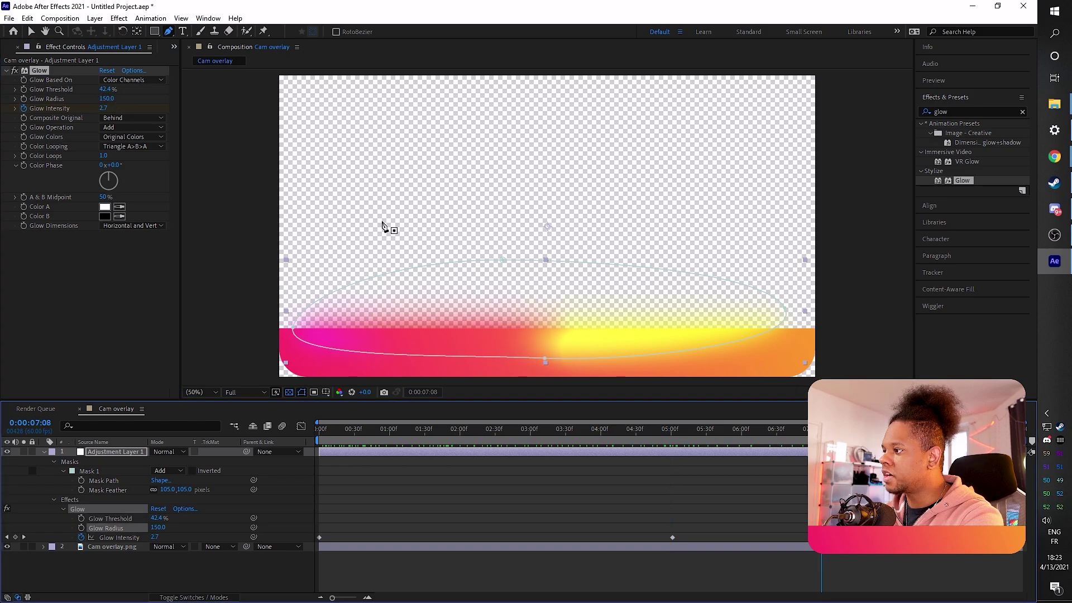
{"action": "left_click", "coordinate": [32, 32]}
{"action": "left_click", "coordinate": [308, 346]}
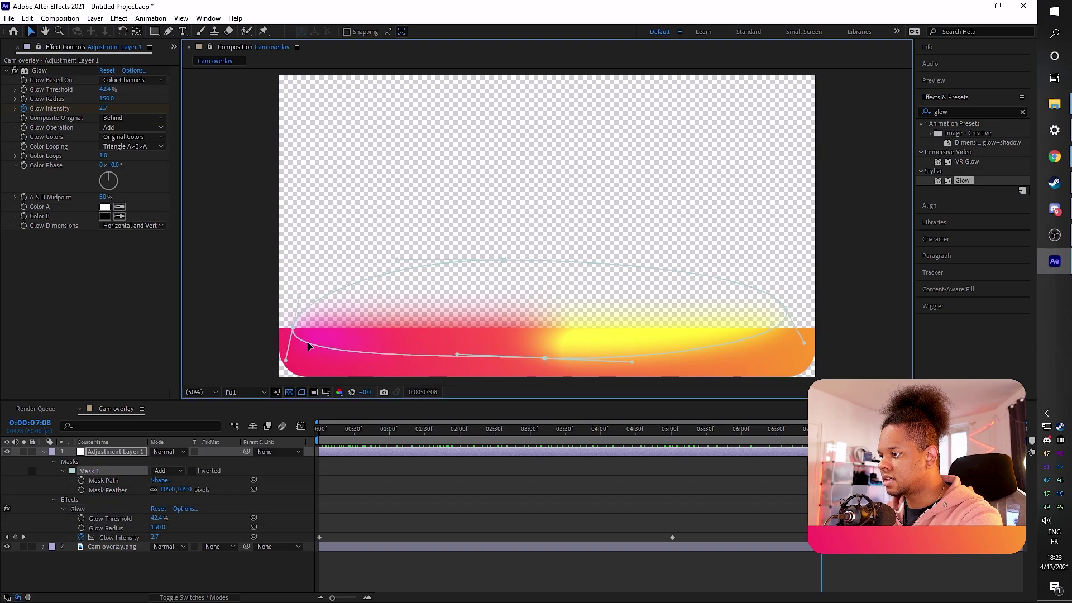
{"action": "mouse_move", "coordinate": [292, 330]}
{"action": "left_mouse_down"}
{"action": "mouse_move", "coordinate": [330, 329]}
{"action": "mouse_move", "coordinate": [304, 331]}
{"action": "left_mouse_up"}
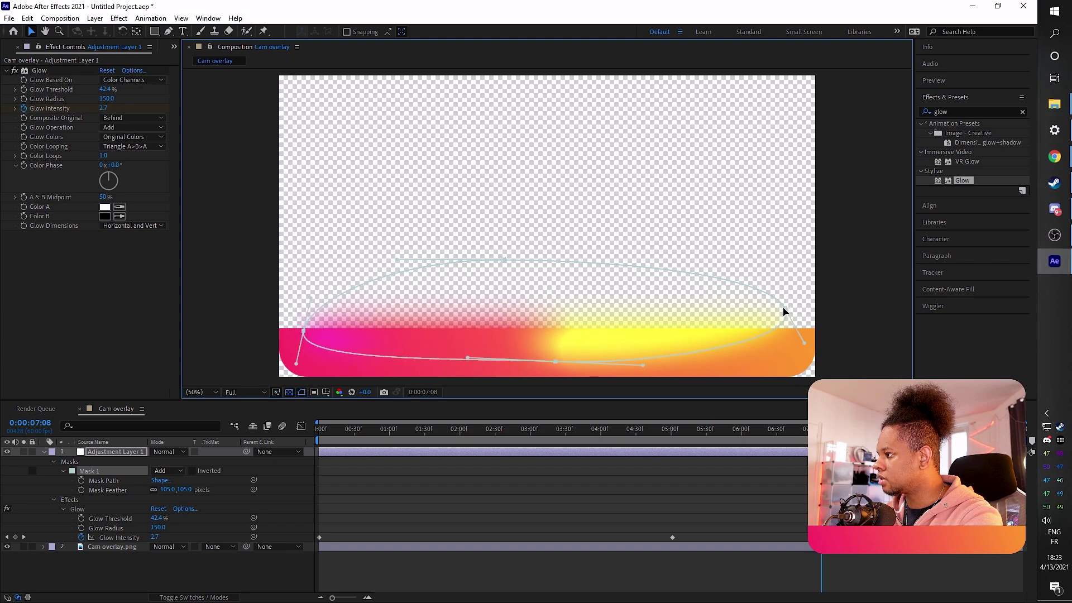
{"action": "left_click_drag", "start_coordinate": [784, 310], "coordinate": [741, 320]}
Raise the five-second Glow Intensity keyframe to 8.5 and scrub through to review
{"action": "key", "text": "j"}
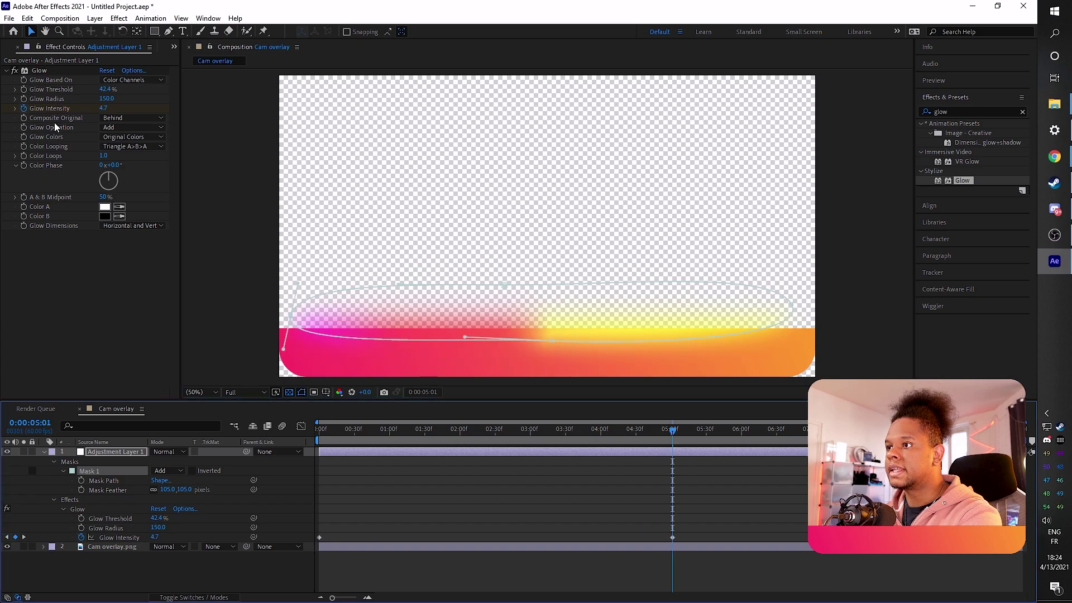
{"action": "left_click_drag", "start_coordinate": [105, 109], "coordinate": [123, 108]}
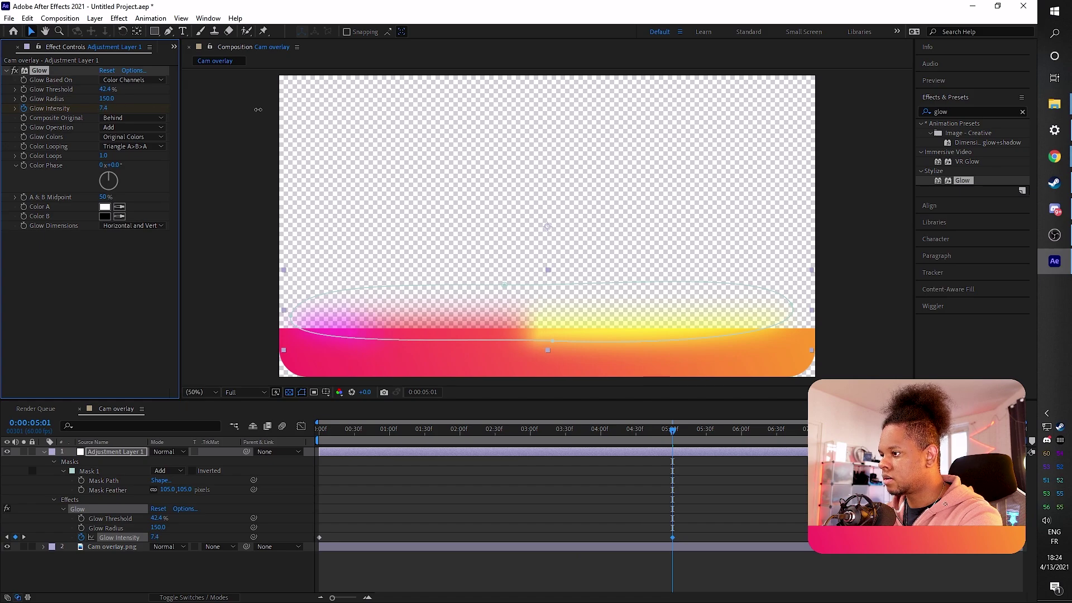
{"action": "left_click_drag", "start_coordinate": [317, 111], "coordinate": [311, 172]}
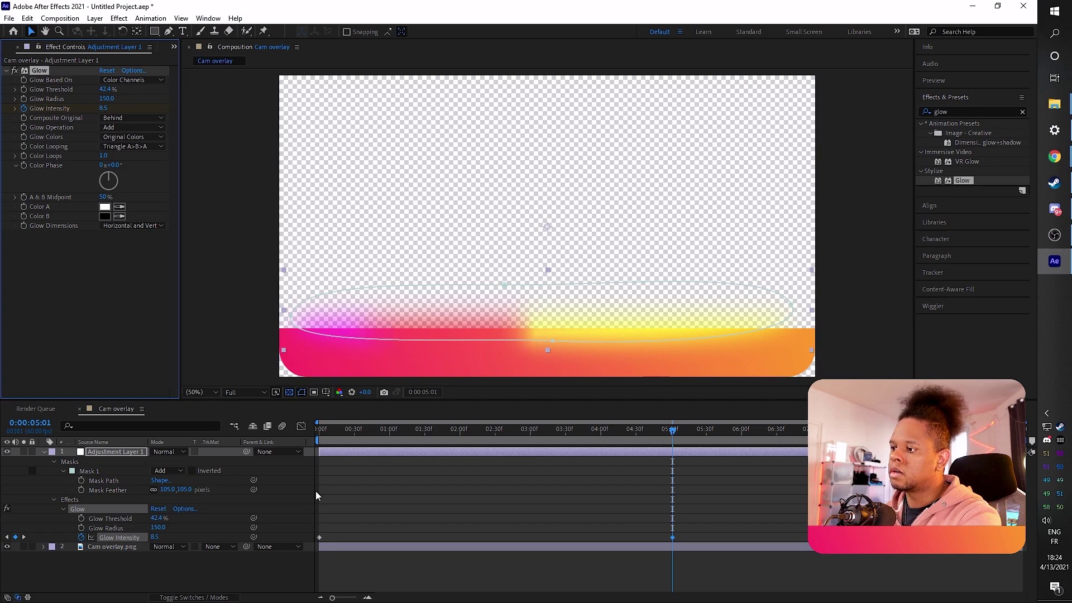
{"action": "left_click_drag", "start_coordinate": [342, 435], "coordinate": [1015, 454]}
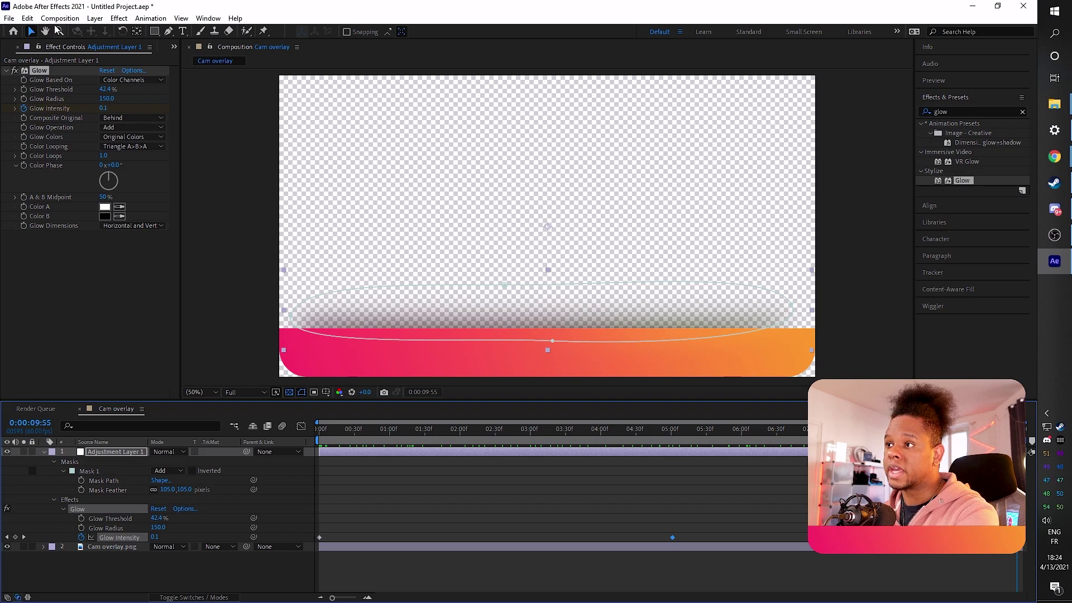
Add a new adjustment layer on top of the glow layer
{"action": "left_click", "coordinate": [94, 18]}
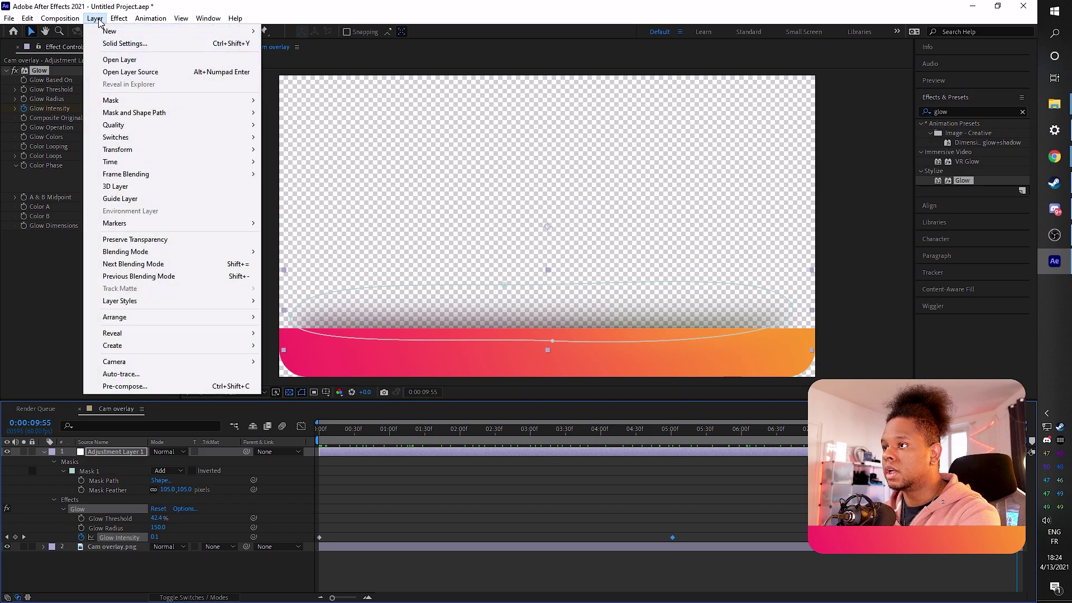
{"action": "mouse_move", "coordinate": [106, 32]}
{"action": "left_click", "coordinate": [321, 105]}
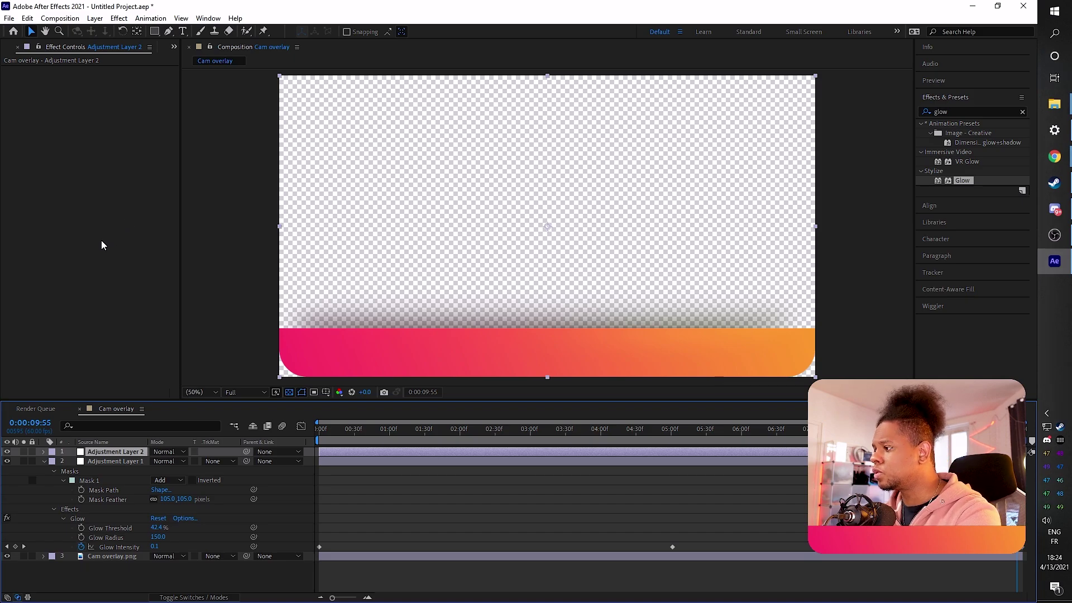
Apply Color Correction > Hue/Saturation to the new adjustment layer
{"action": "left_click", "coordinate": [119, 18]}
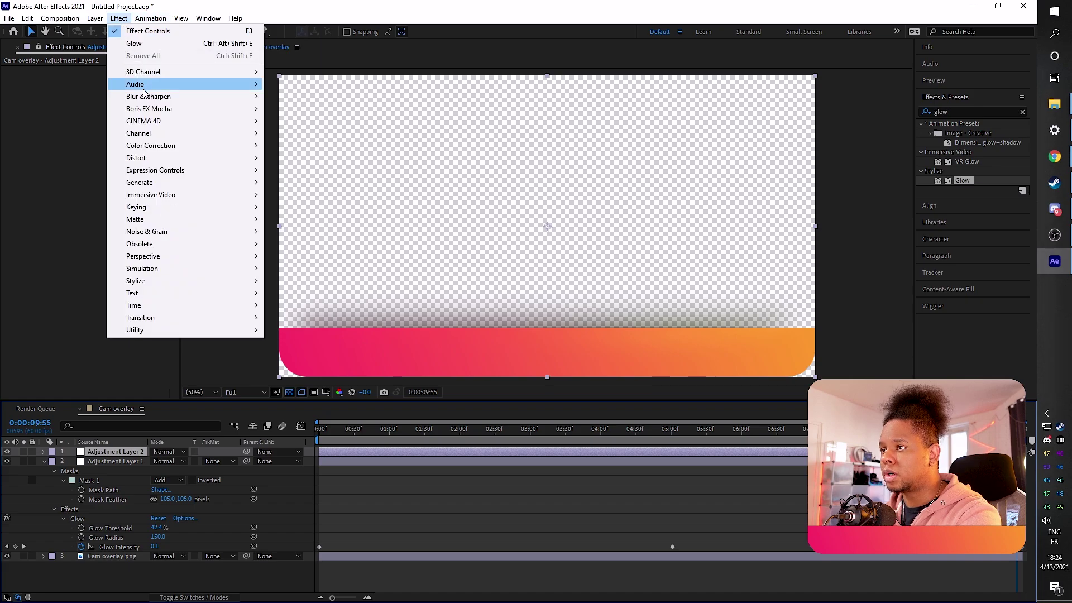
{"action": "mouse_move", "coordinate": [144, 146]}
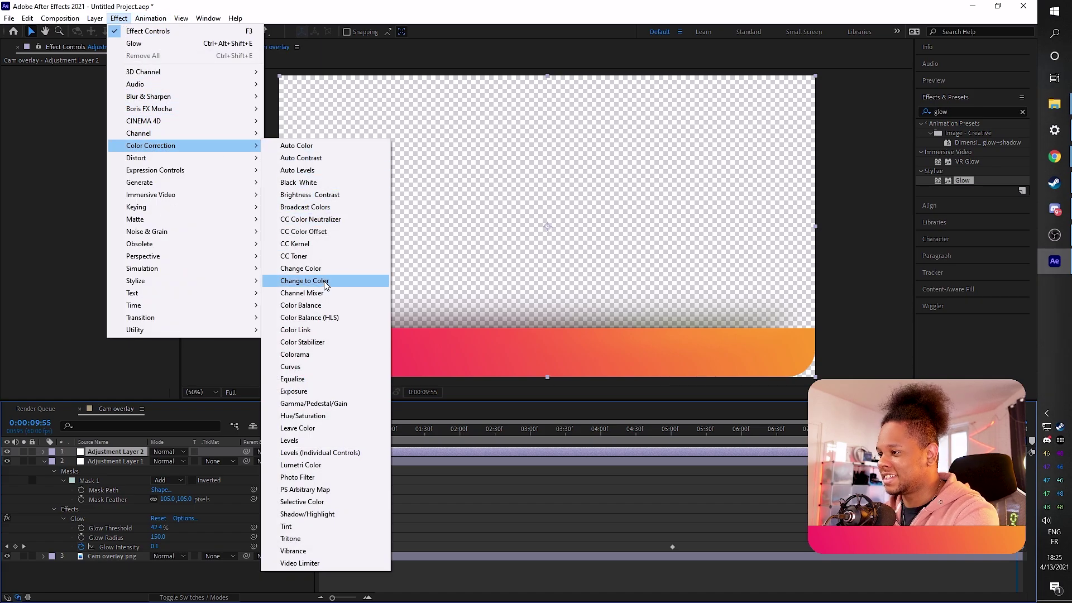
{"action": "left_click", "coordinate": [324, 416]}
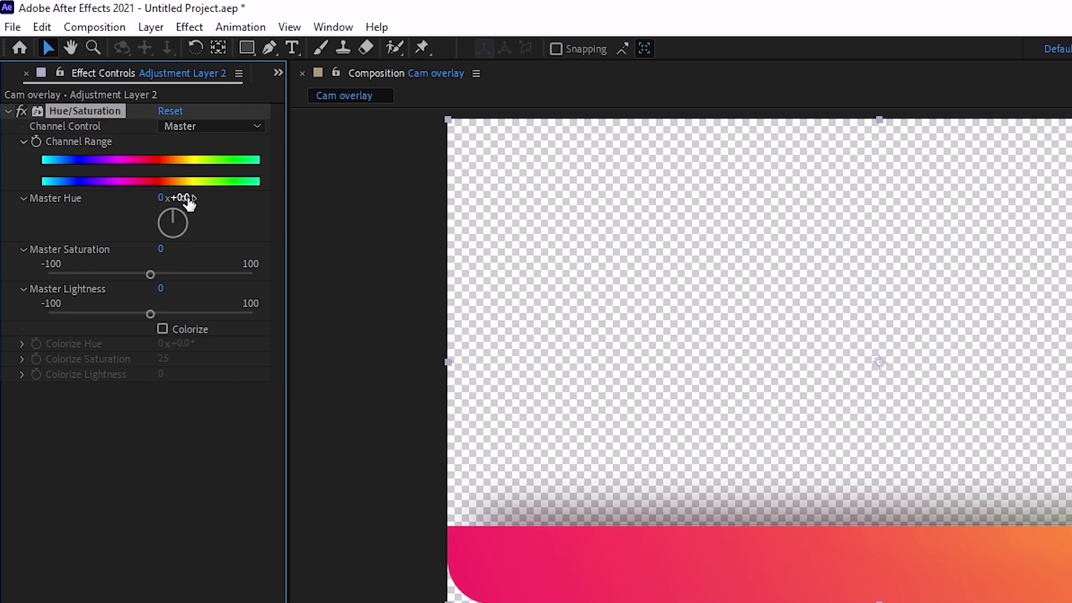
Set Master Hue to 40° at the start and 1 full revolution at 9:59
{"action": "left_click_drag", "start_coordinate": [188, 198], "coordinate": [164, 201]}
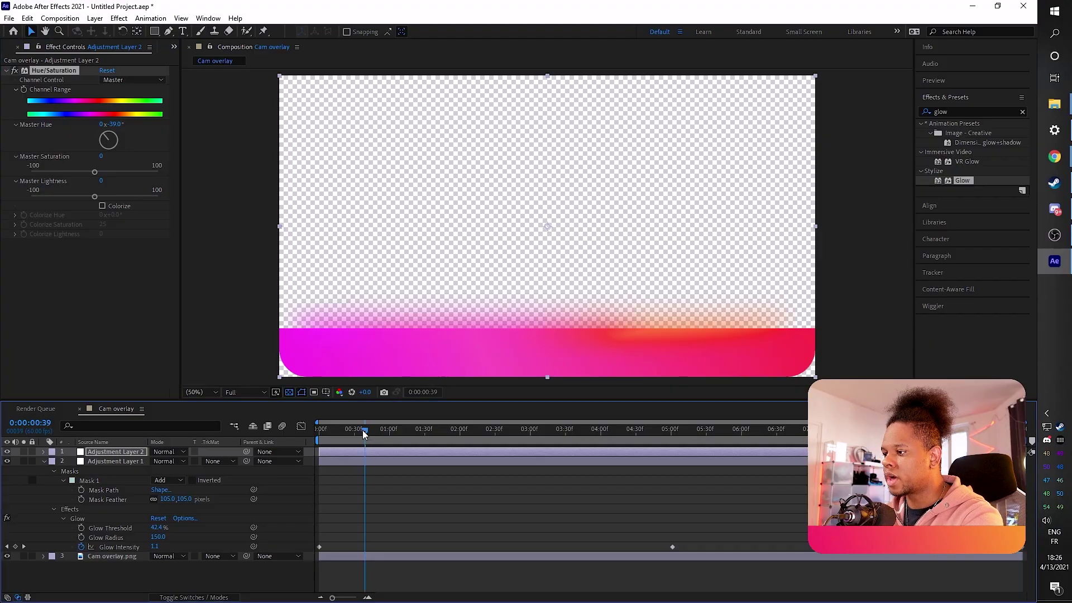
{"action": "left_click_drag", "start_coordinate": [363, 430], "coordinate": [309, 434]}
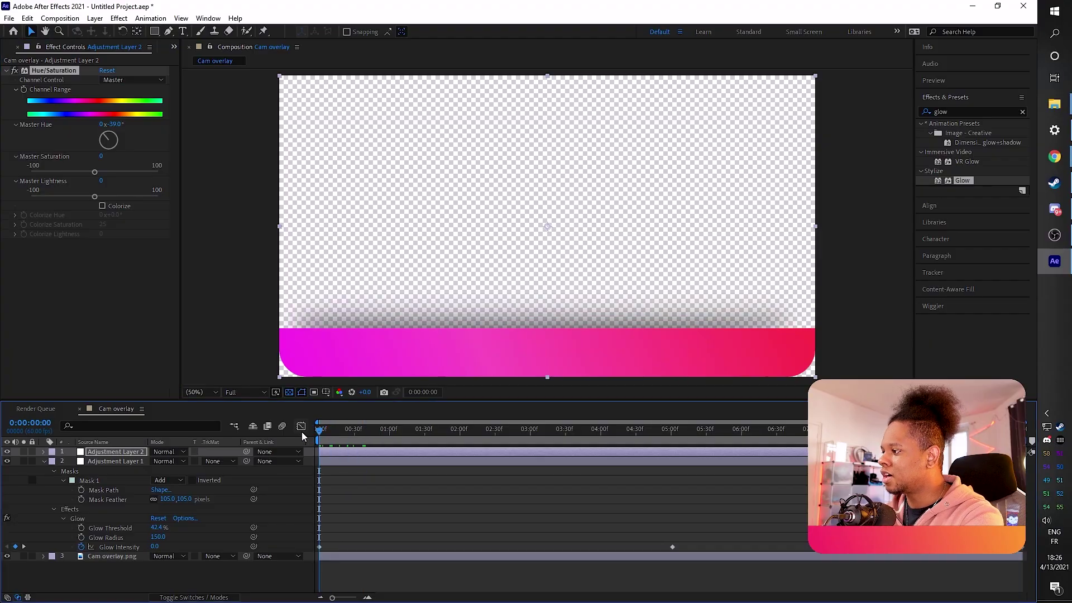
{"action": "left_click", "coordinate": [115, 124]}
{"action": "type", "text": "40"}
{"action": "key", "text": "Return"}
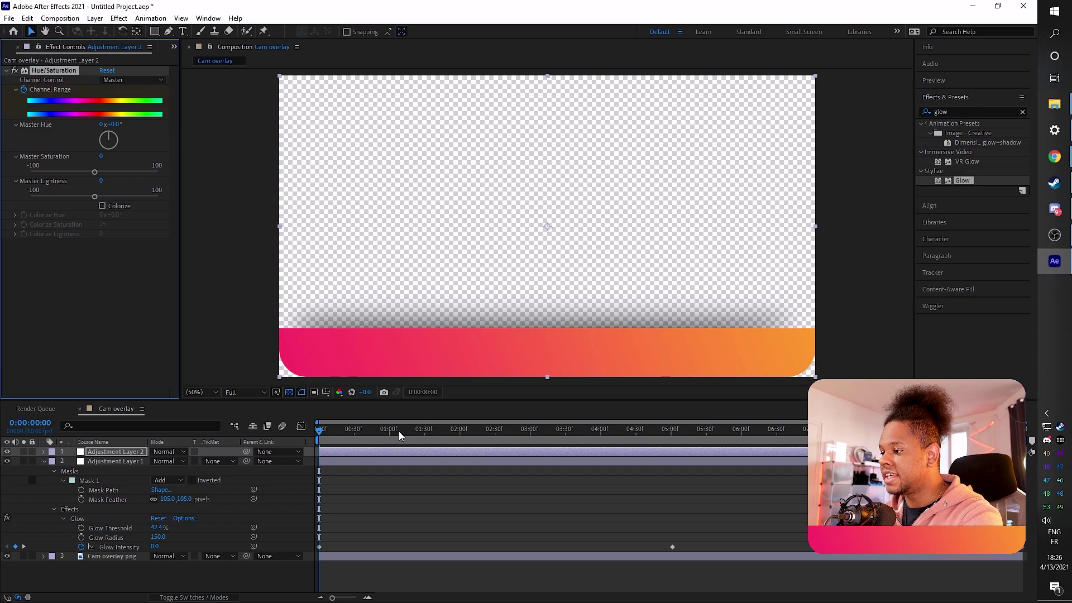
{"action": "key", "text": "space"}
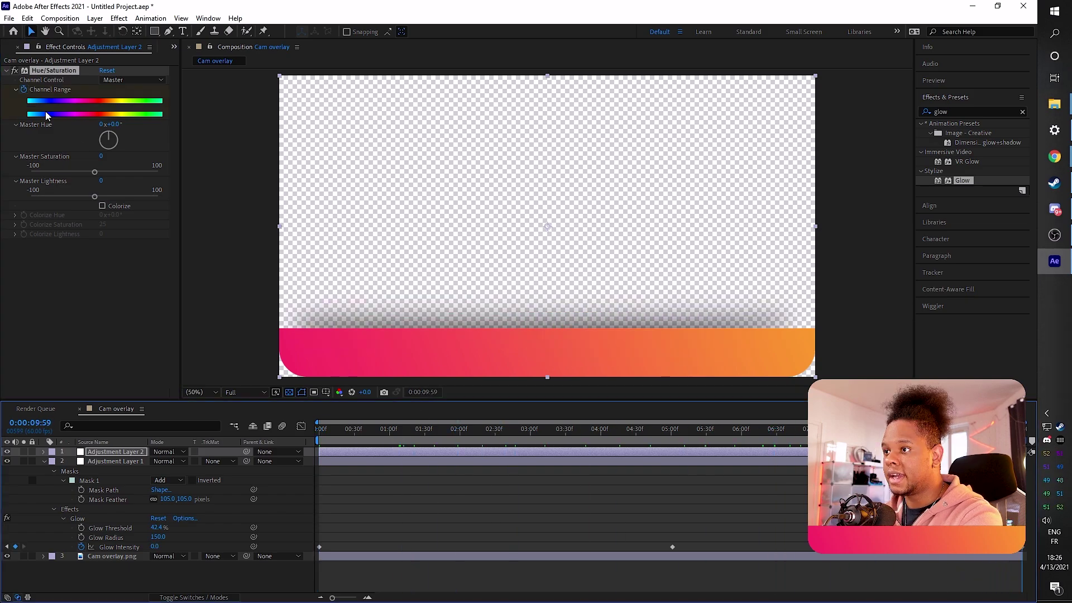
{"action": "left_click", "coordinate": [102, 125]}
{"action": "type", "text": "1"}
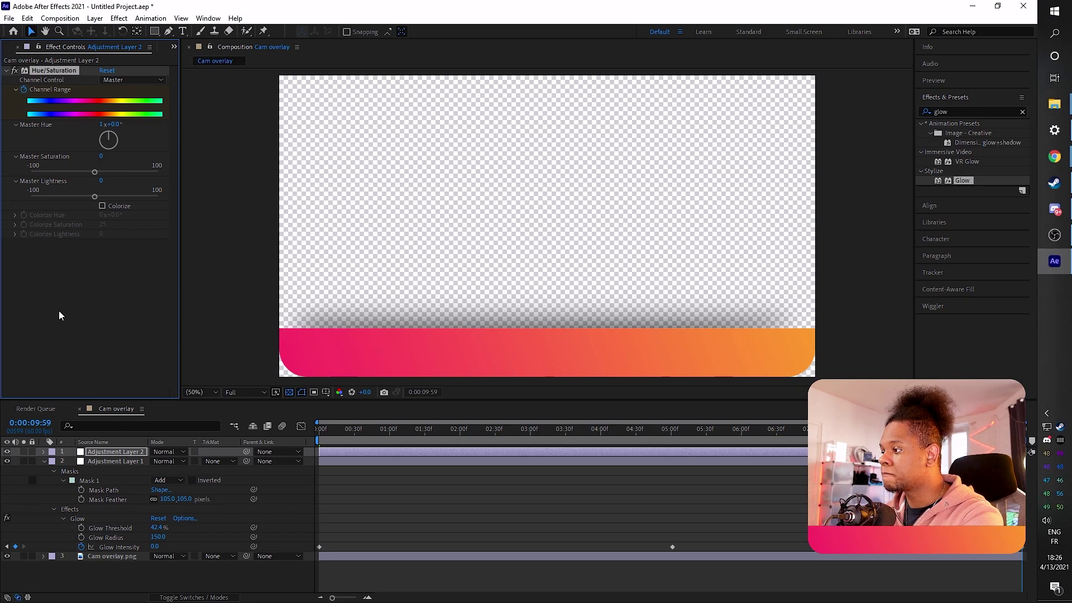
Play the preview and stop at 6:30 to check the blue and purple hues
{"action": "key", "text": "space"}
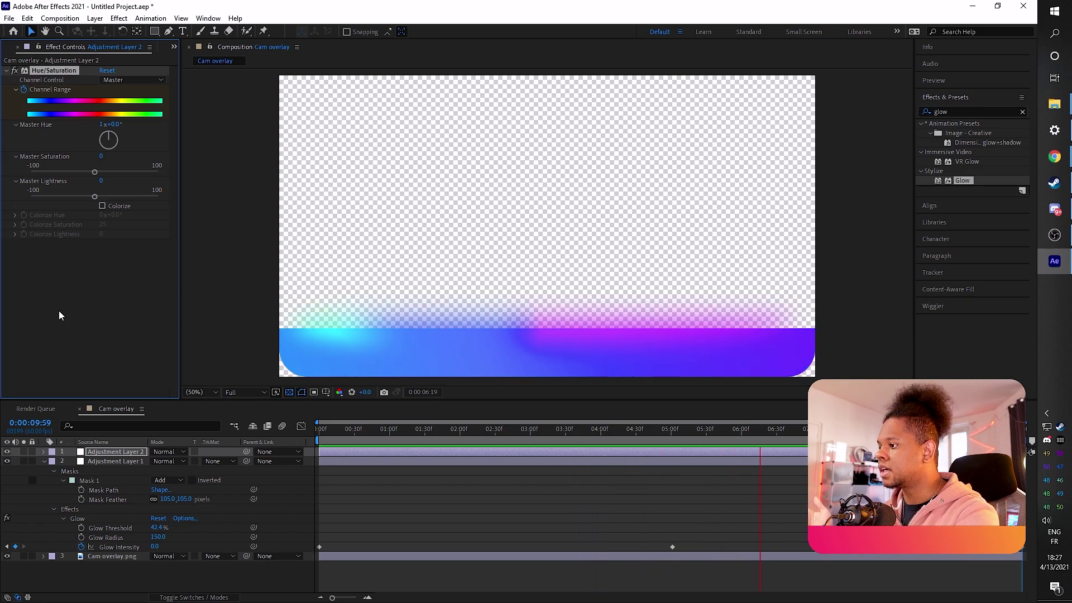
{"action": "key", "text": "space"}
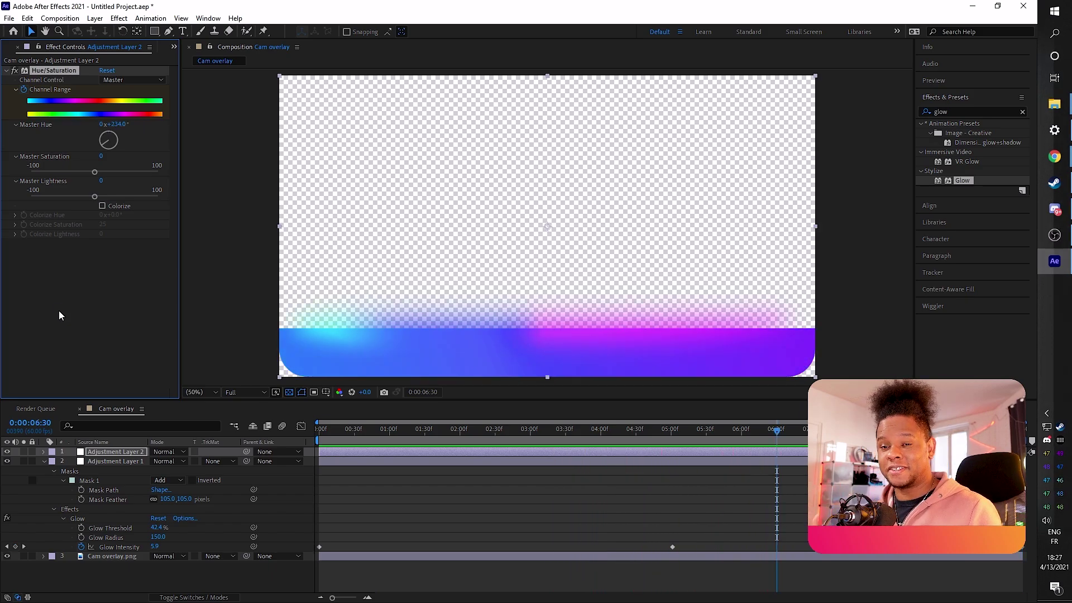
Add Cam overlay to the Render Queue with QuickTime format and the Animation codec
{"action": "left_click", "coordinate": [61, 18]}
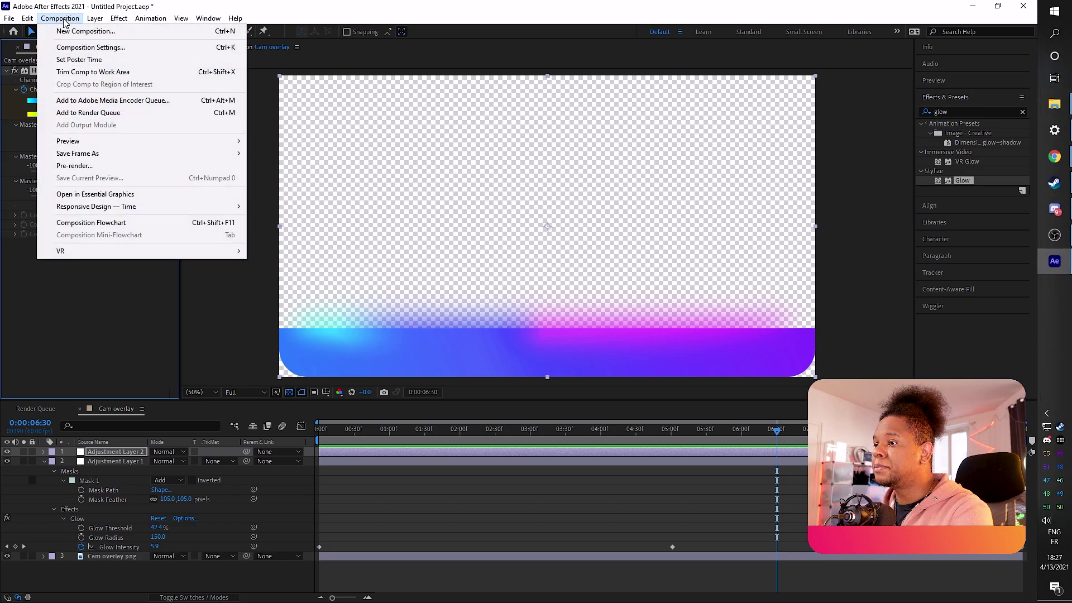
{"action": "left_click", "coordinate": [99, 114]}
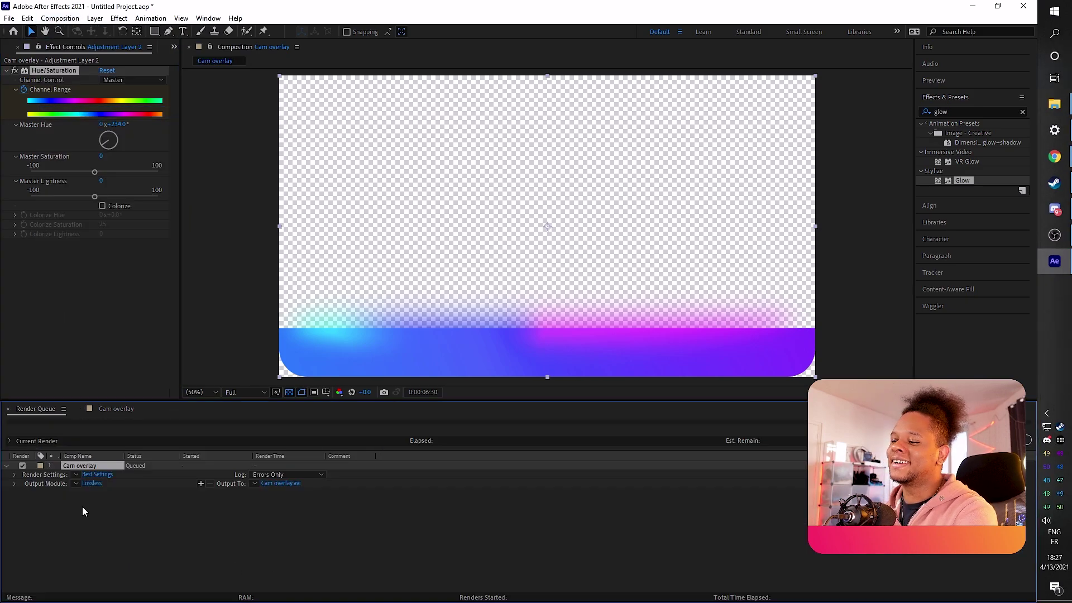
{"action": "left_click", "coordinate": [91, 484]}
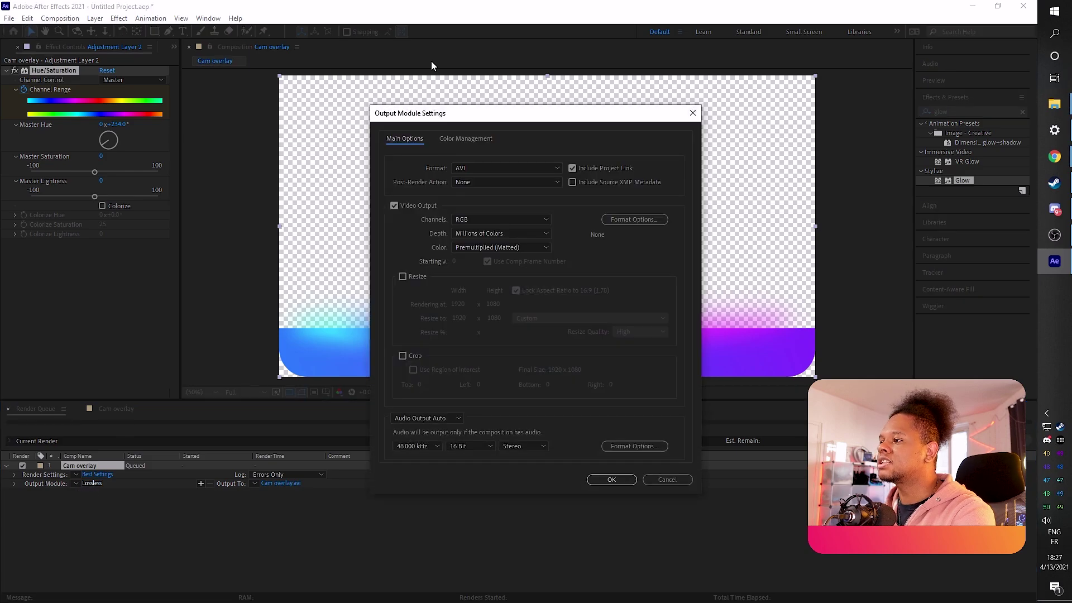
{"action": "left_click", "coordinate": [492, 170]}
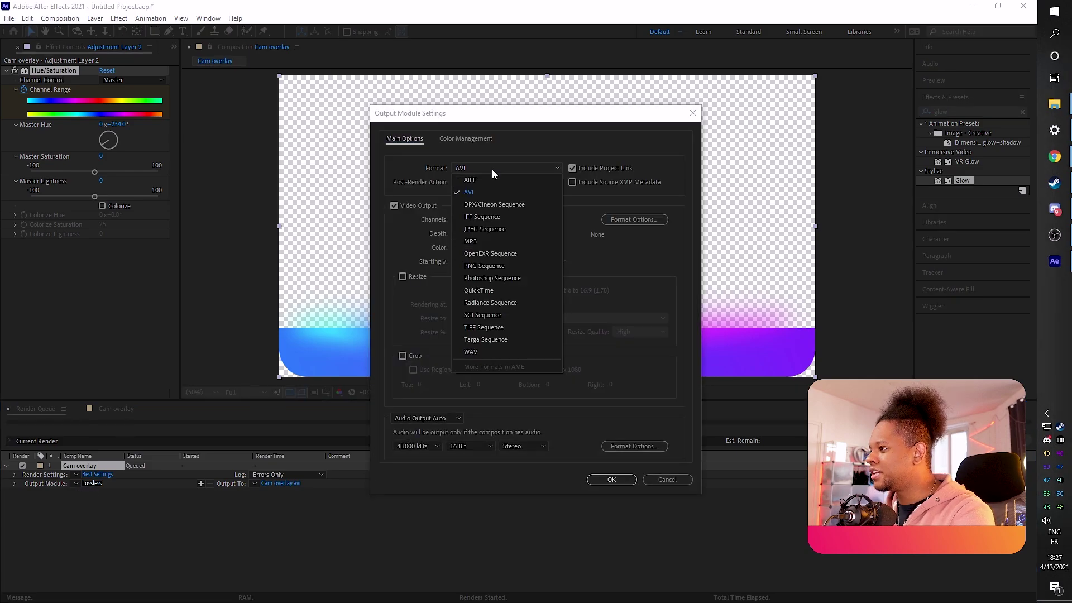
{"action": "left_click", "coordinate": [506, 294]}
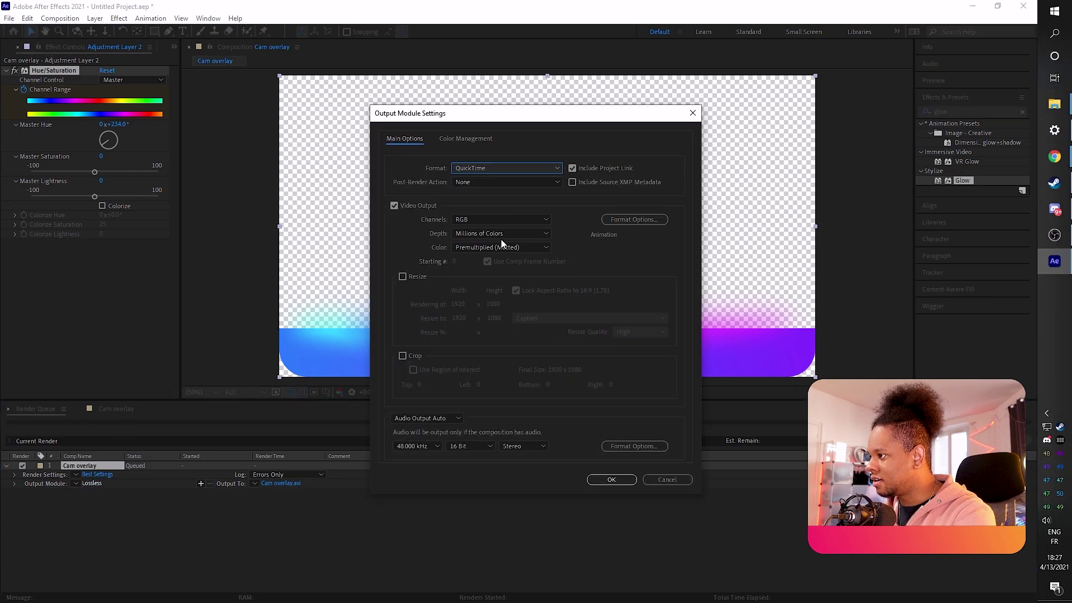
{"action": "left_click", "coordinate": [629, 220]}
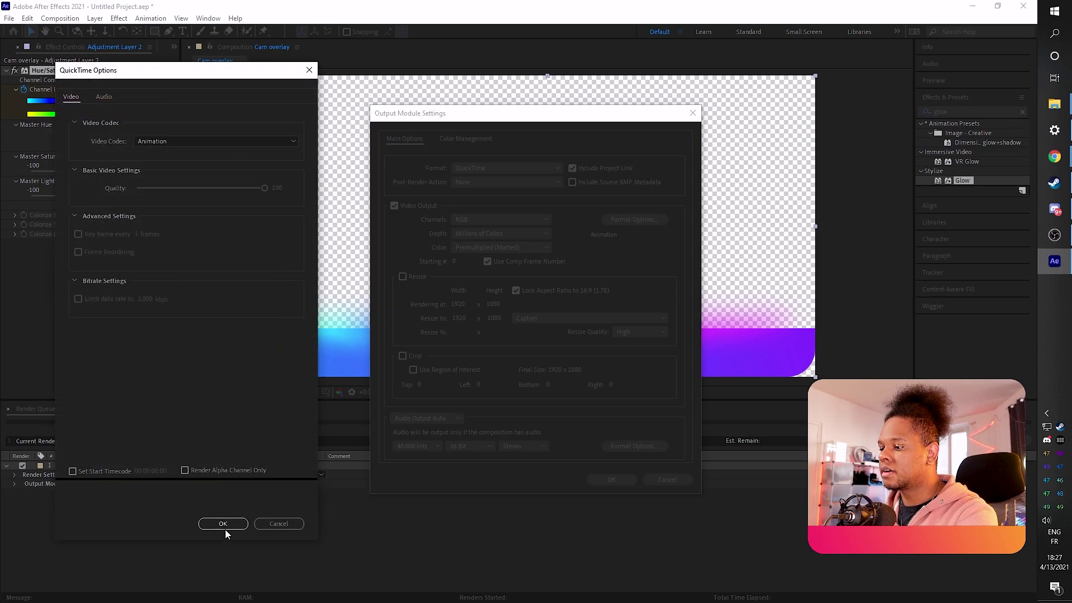
{"action": "left_click", "coordinate": [223, 523]}
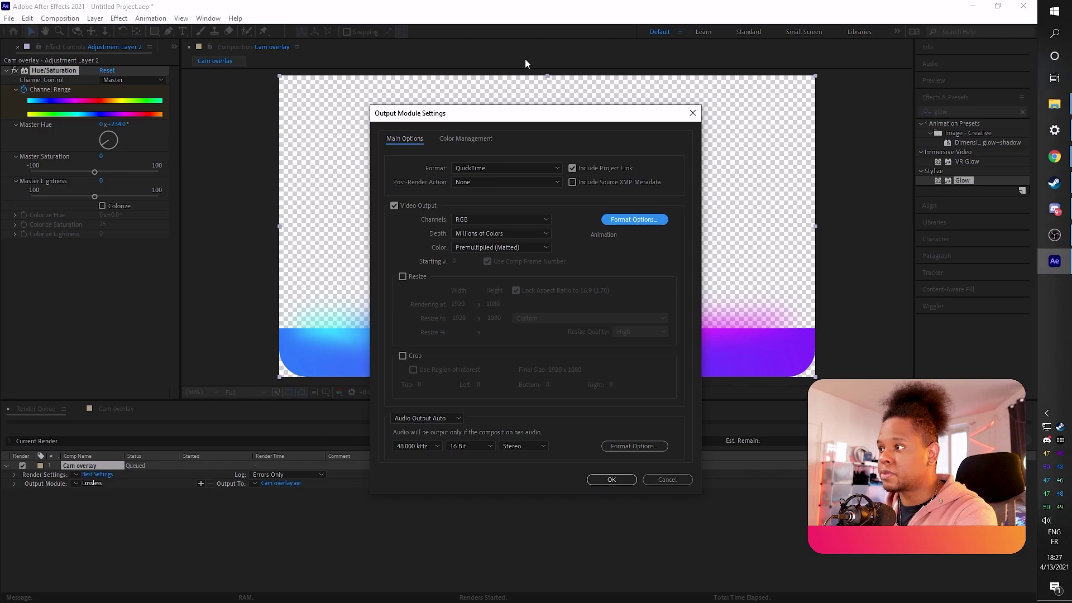
Set the output channels to RGB + Alpha and turn Audio Output off
{"action": "left_click_drag", "start_coordinate": [504, 108], "coordinate": [440, 75]}
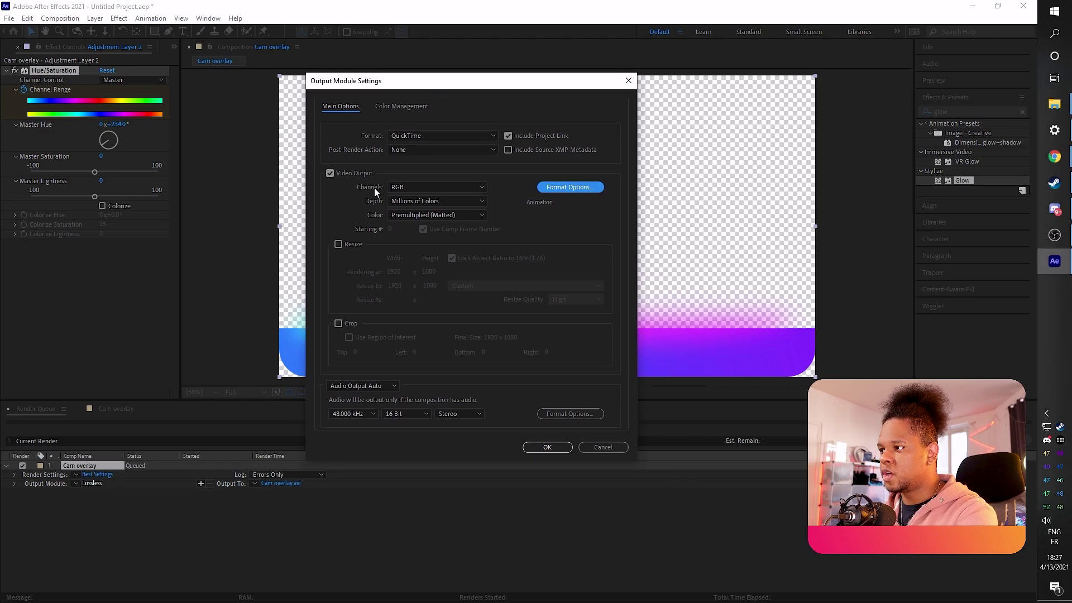
{"action": "left_click", "coordinate": [454, 187]}
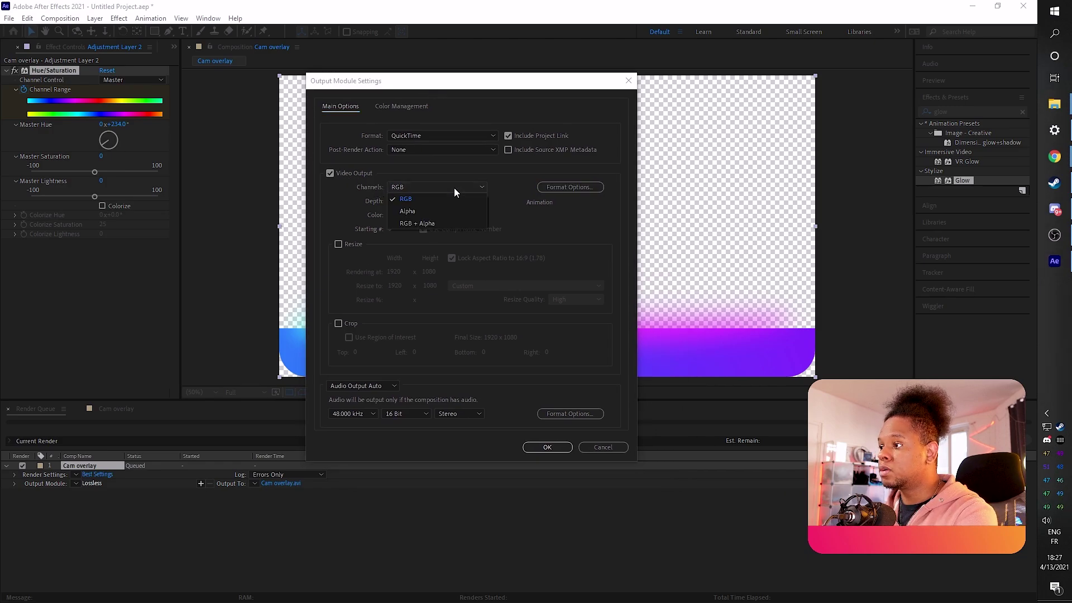
{"action": "left_click", "coordinate": [430, 223]}
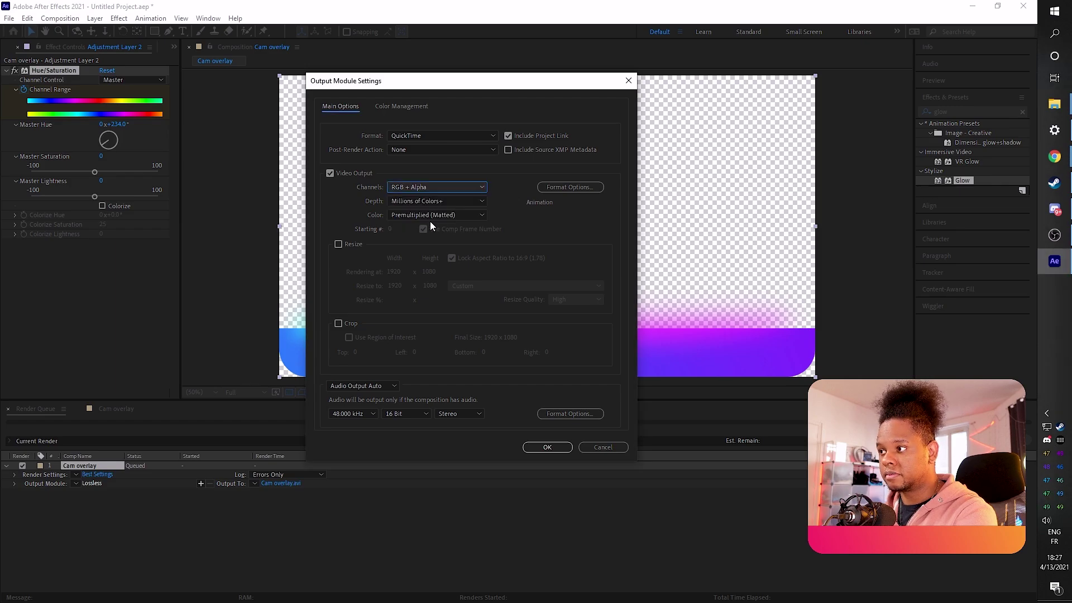
{"action": "left_click", "coordinate": [364, 387]}
{"action": "left_click", "coordinate": [371, 420]}
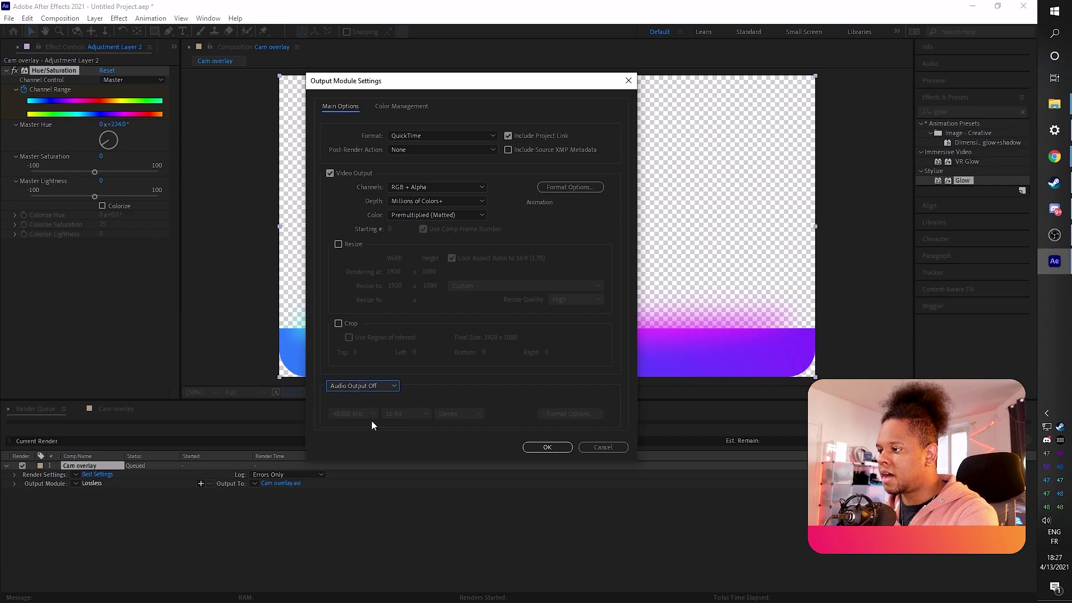
Render as Animated Cam overlay.mov into the Clean cam border OVerlay folder
{"action": "left_click", "coordinate": [548, 447]}
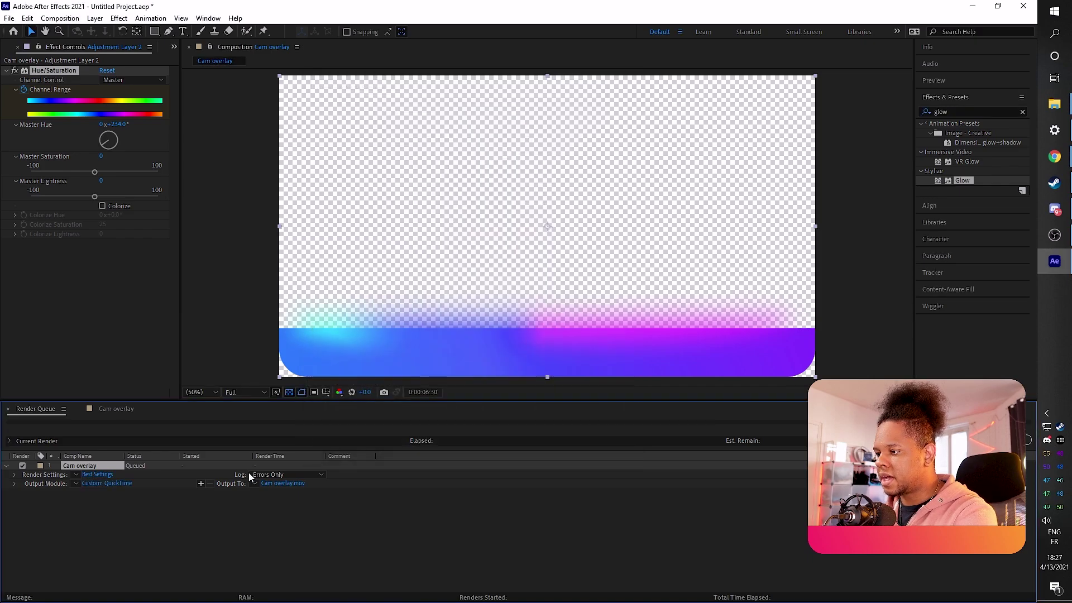
{"action": "left_click", "coordinate": [290, 483]}
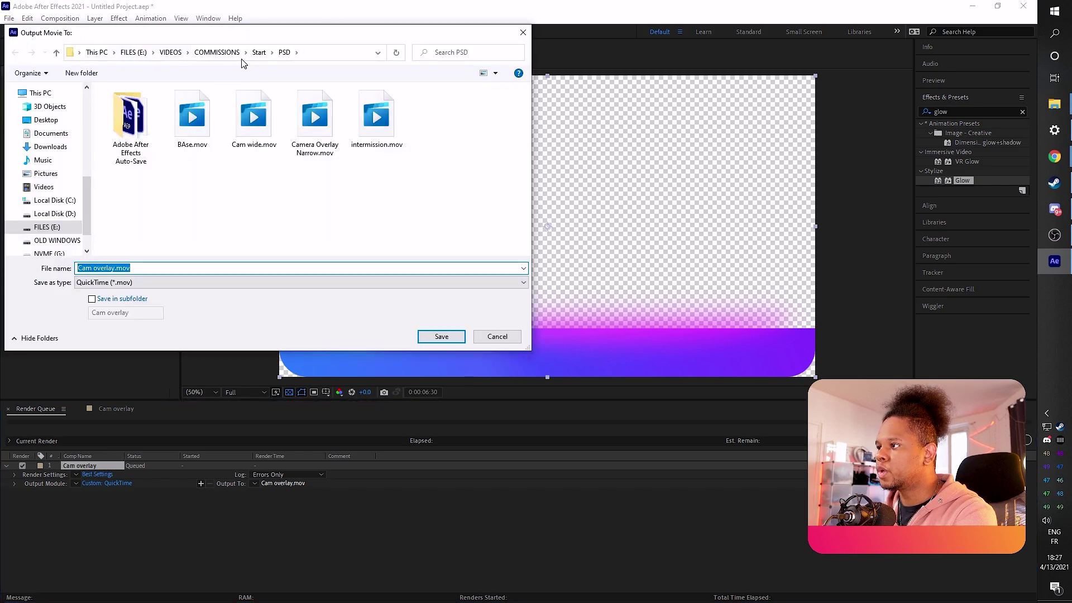
{"action": "left_click", "coordinate": [242, 52]}
{"action": "type", "text": "G:\\VIDEO\\Streaming\\Clean cam border\\OVerlay"}
{"action": "key", "text": "Return"}
{"action": "left_click", "coordinate": [78, 268]}
{"action": "type", "text": "Animated"}
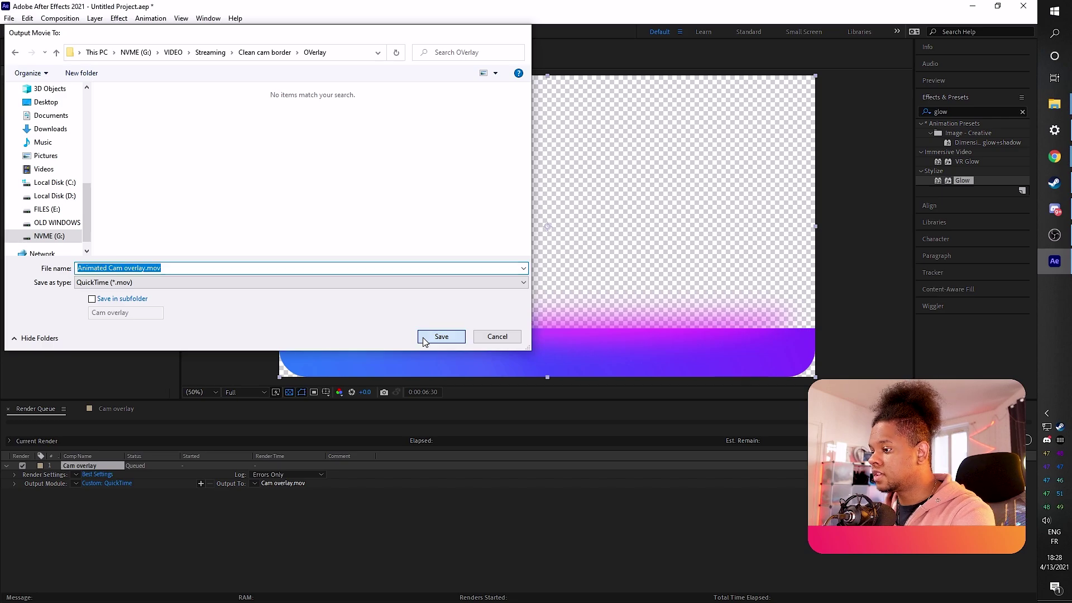
{"action": "left_click", "coordinate": [428, 337]}
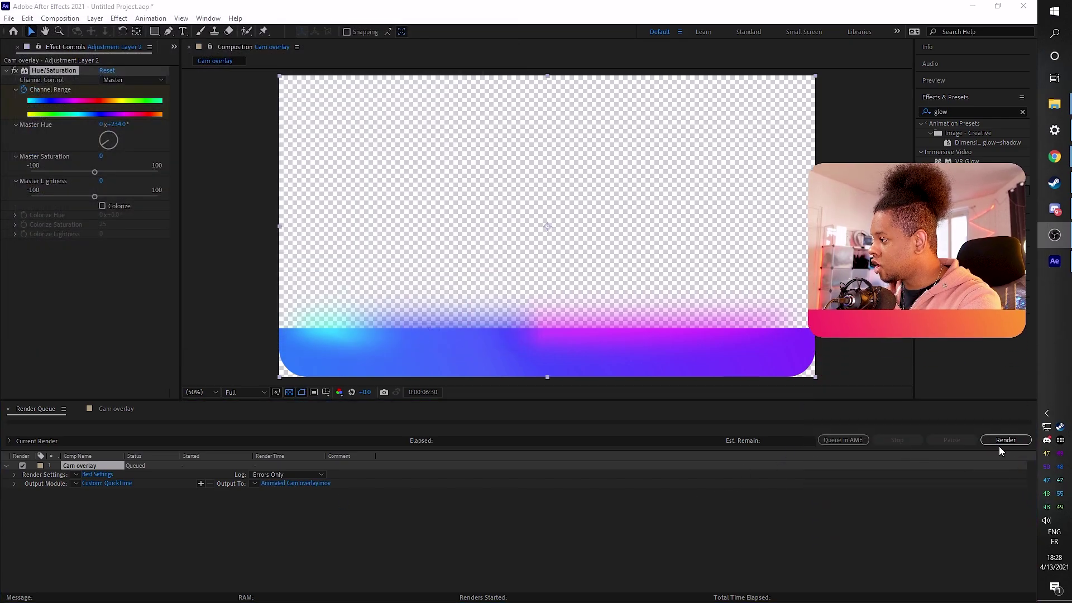
{"action": "left_click", "coordinate": [1004, 440]}
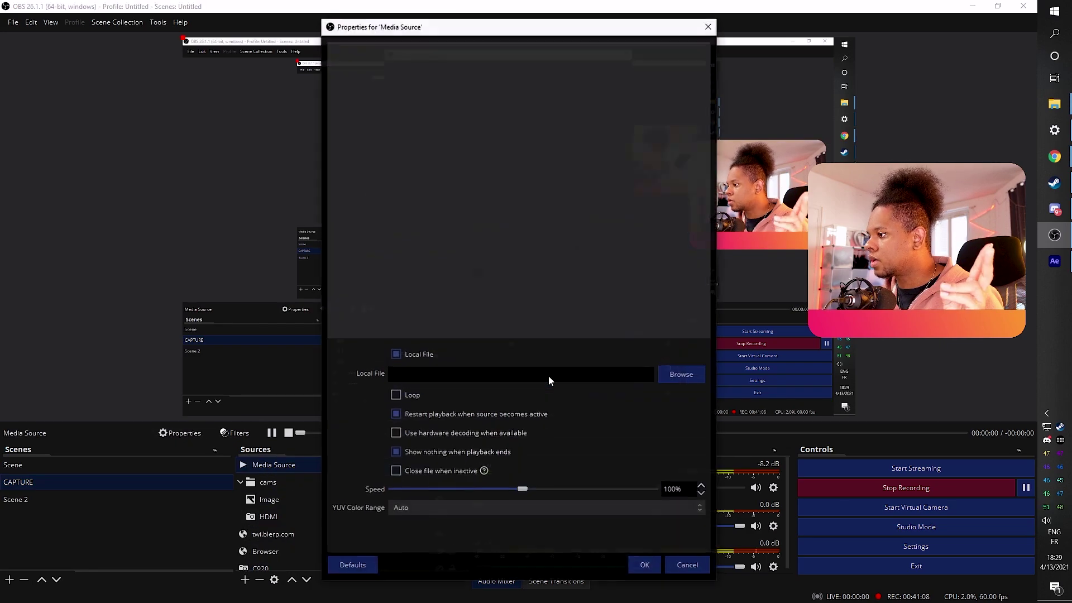
Load Animated Cam overlay.mov as the Media Source's local file
{"action": "left_click", "coordinate": [681, 375]}
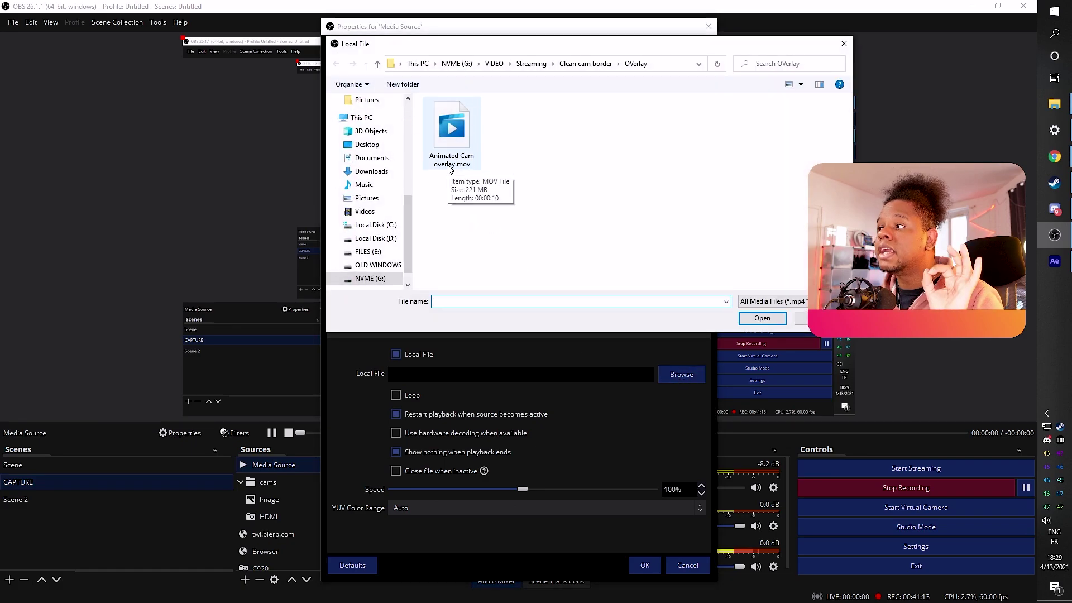
{"action": "left_click", "coordinate": [451, 167]}
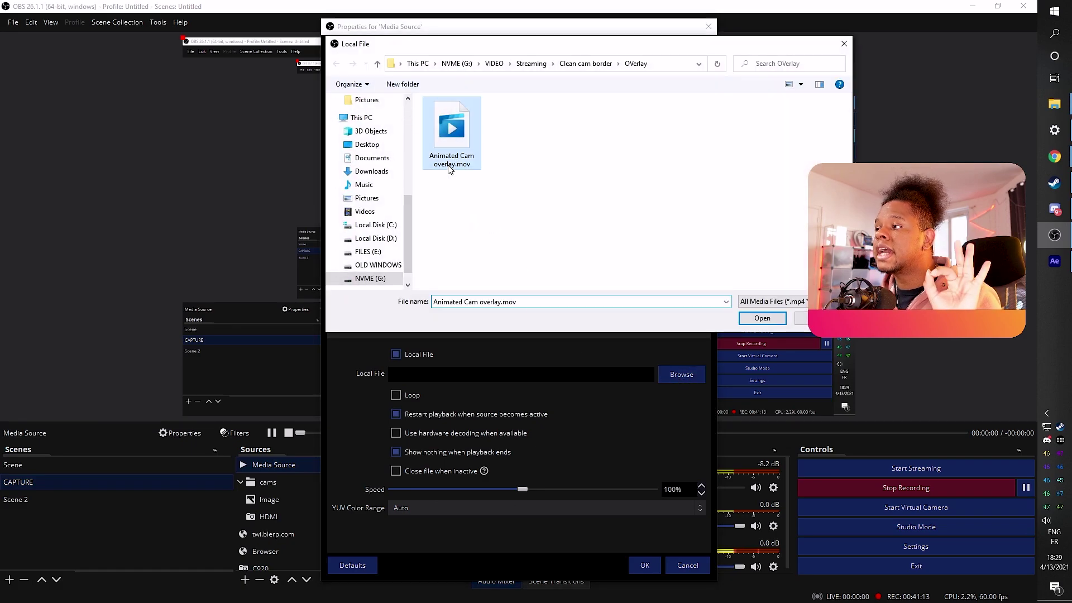
{"action": "left_click", "coordinate": [763, 319]}
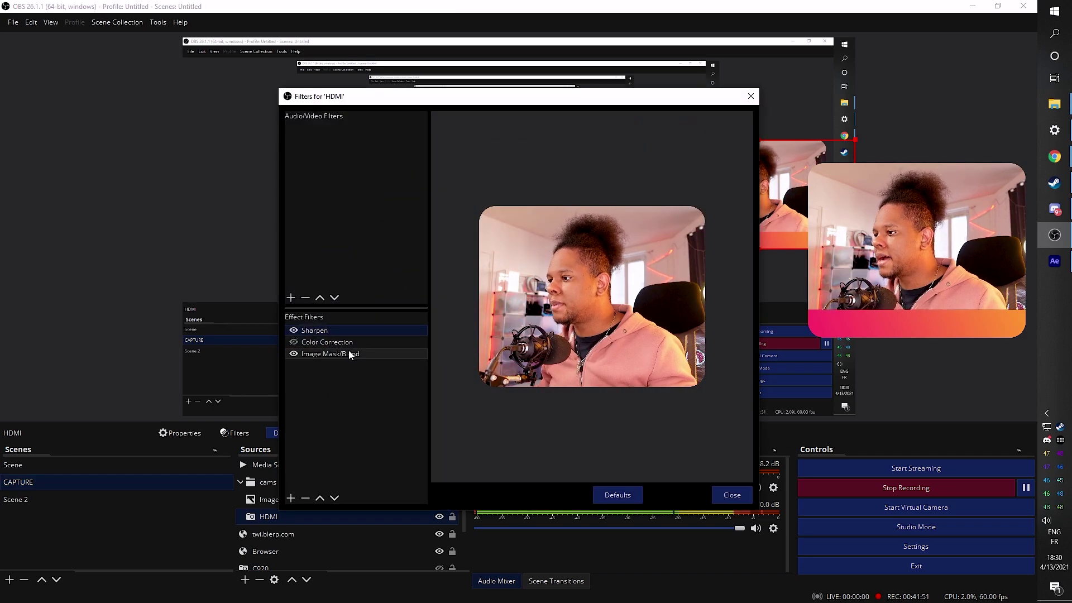
Switch the HDMI camera's Image Mask/Blend filter path to Cam mask.png
{"action": "left_click", "coordinate": [351, 355]}
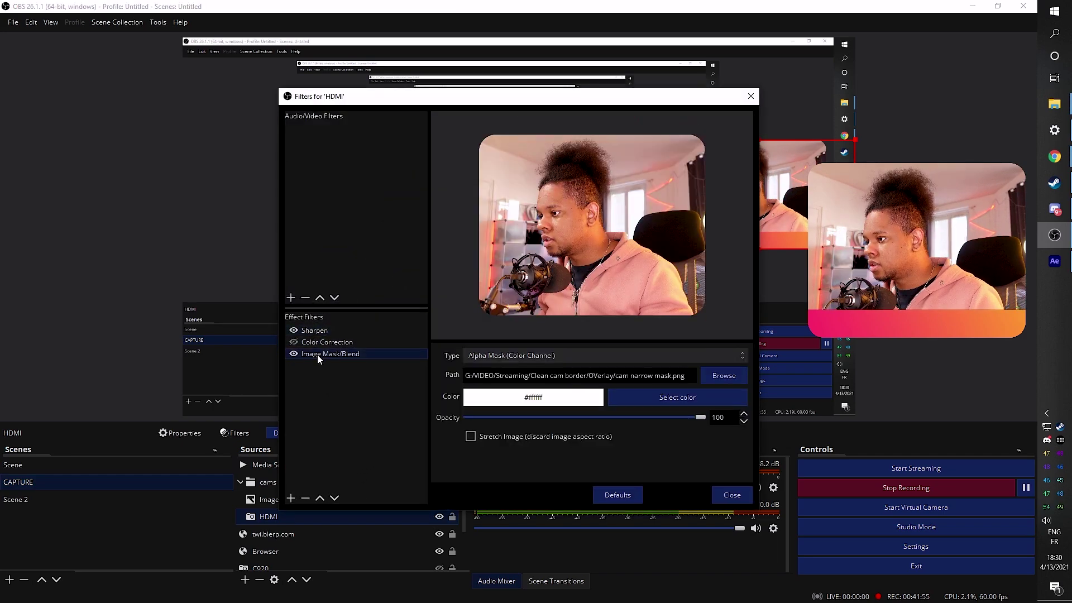
{"action": "left_click", "coordinate": [724, 377]}
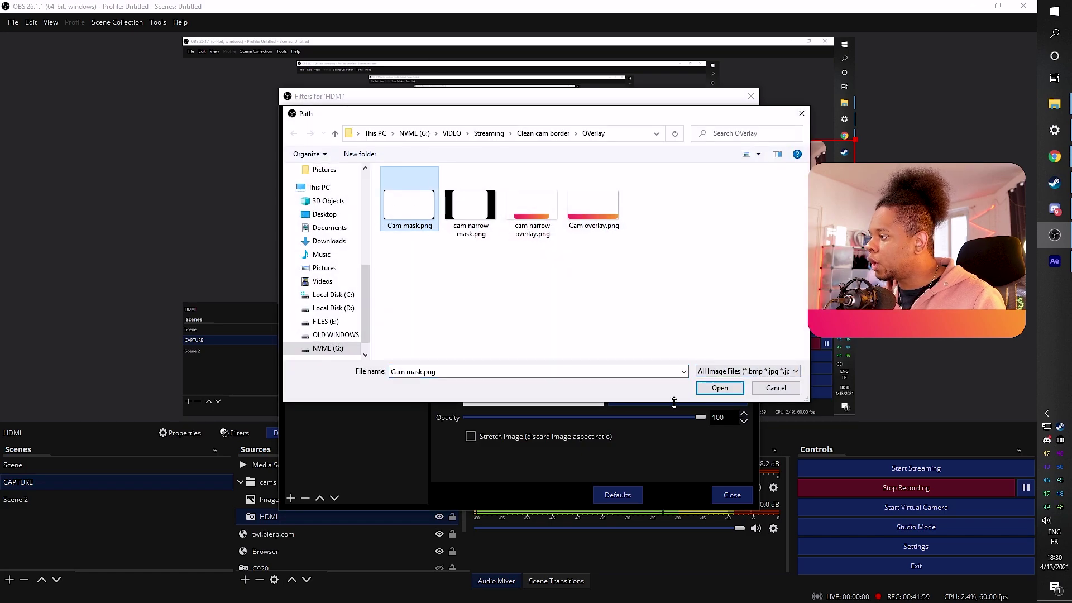
{"action": "left_click", "coordinate": [720, 387]}
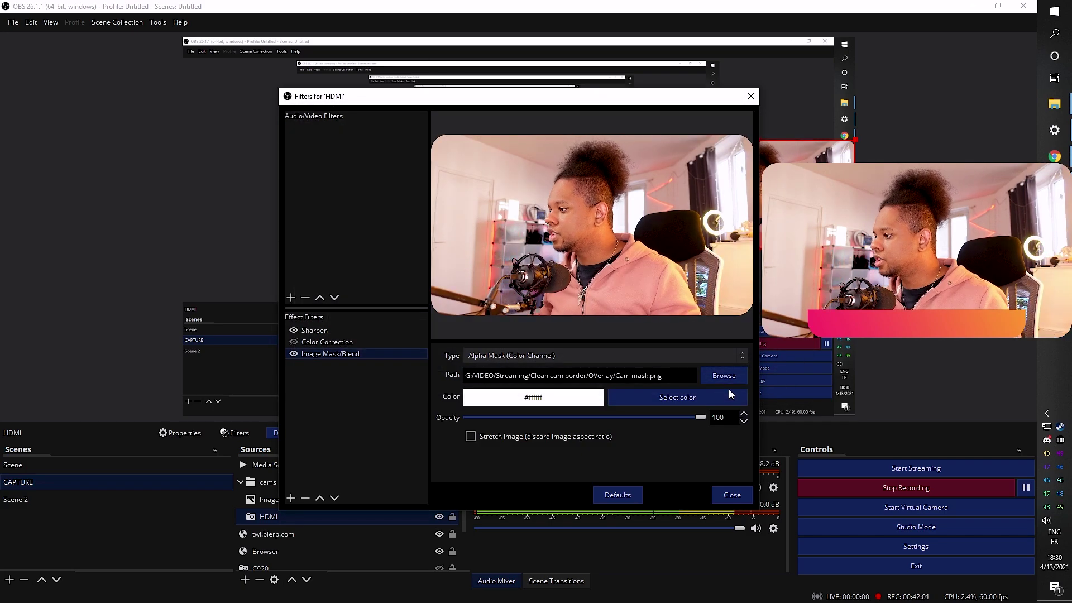